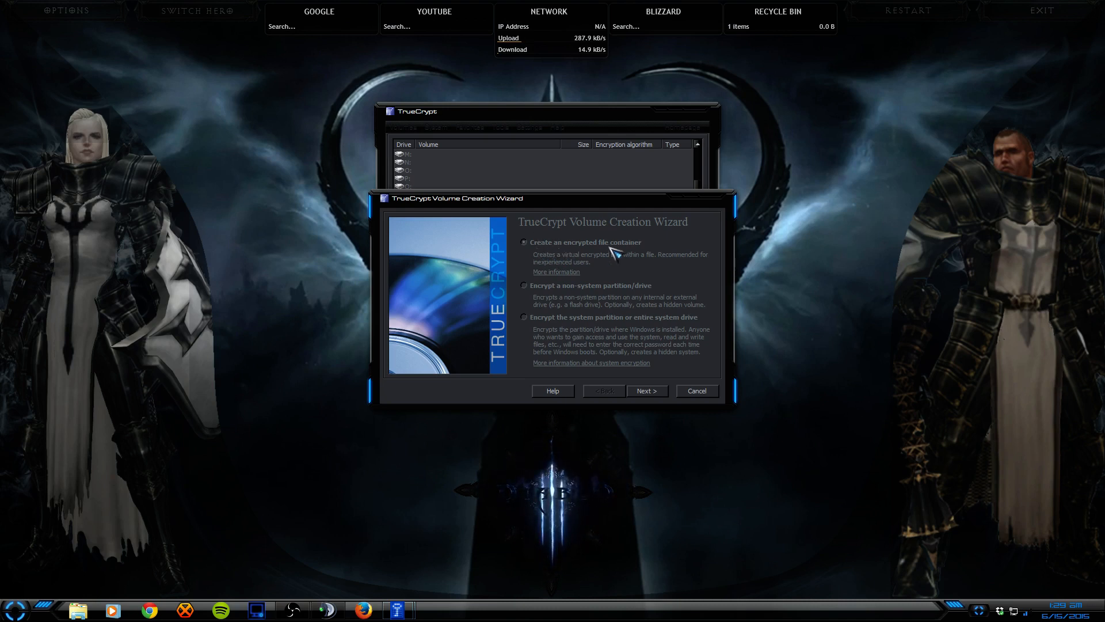
# Step: Choose an encrypted file container, the hidden TrueCrypt volume type, and normal creation mode
pyautogui.click(647, 391)
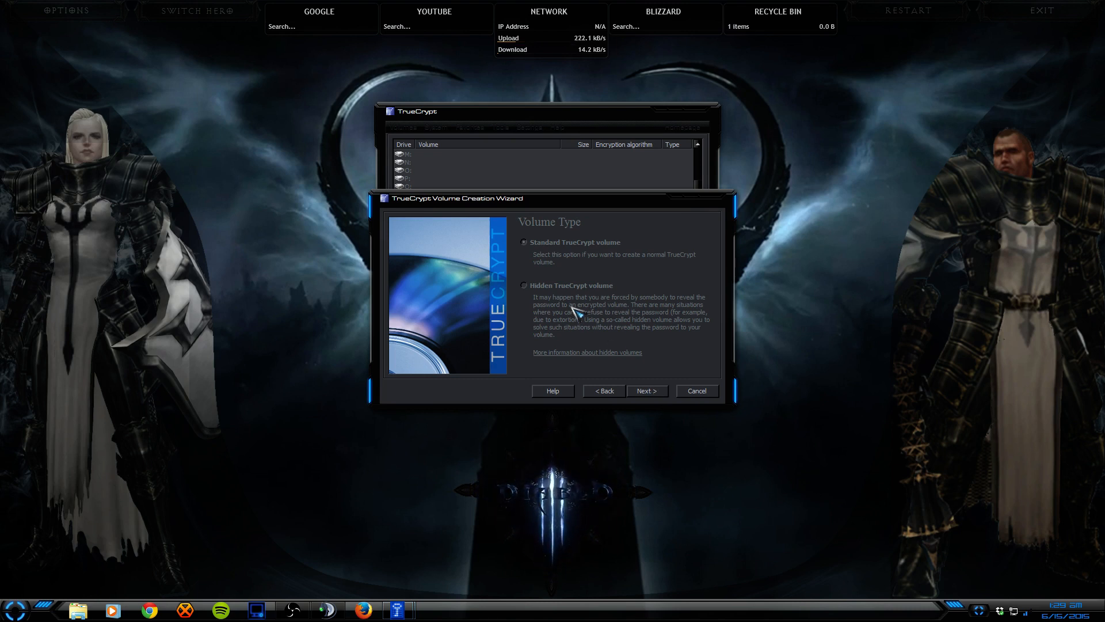
pyautogui.click(647, 394)
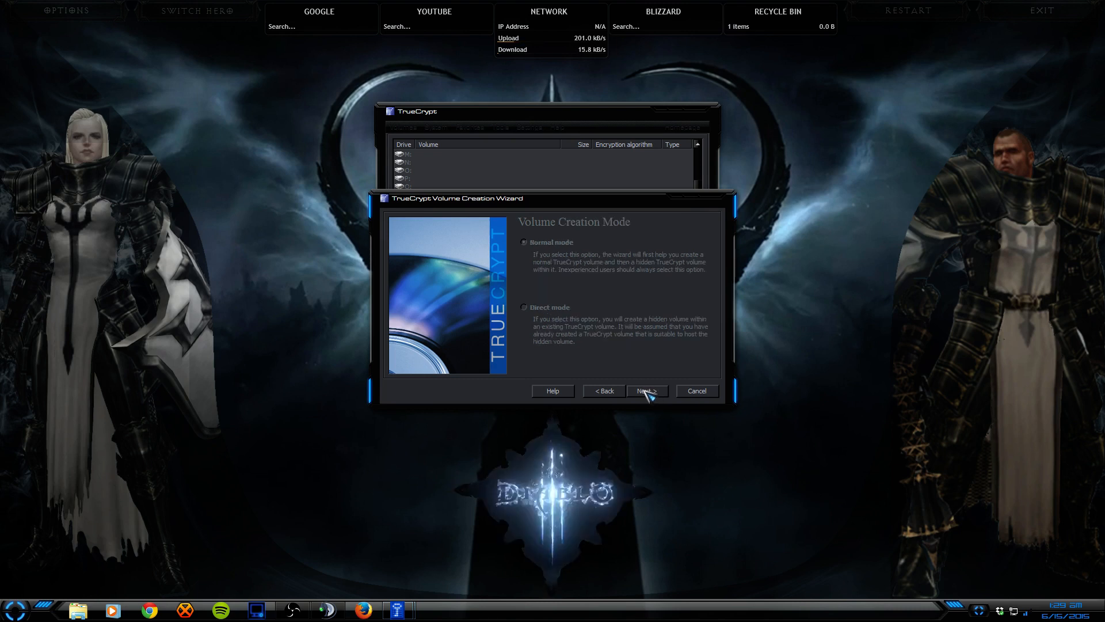
pyautogui.click(647, 391)
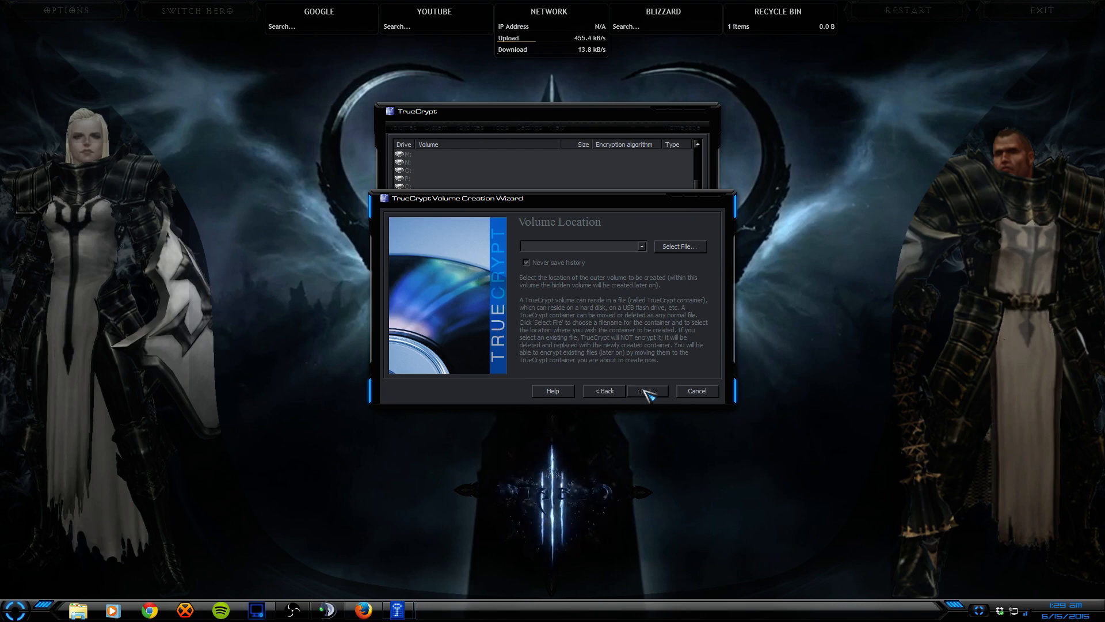
# Step: Browse to the Downloads folder to choose where the outer volume container is stored
pyautogui.click(679, 247)
pyautogui.click(433, 296)
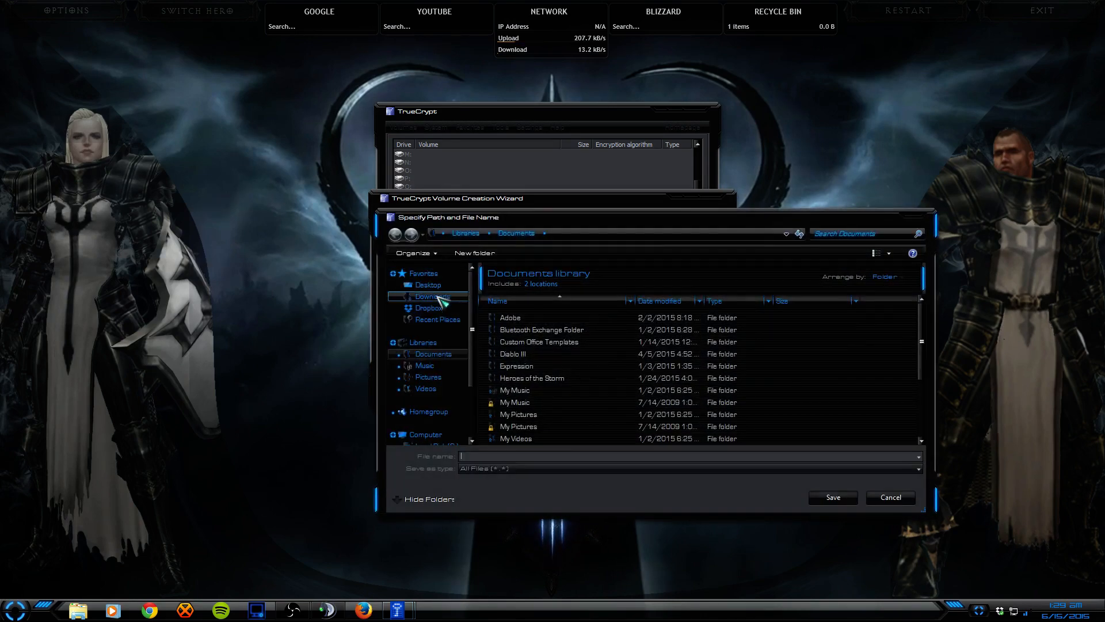
pyautogui.click(490, 455)
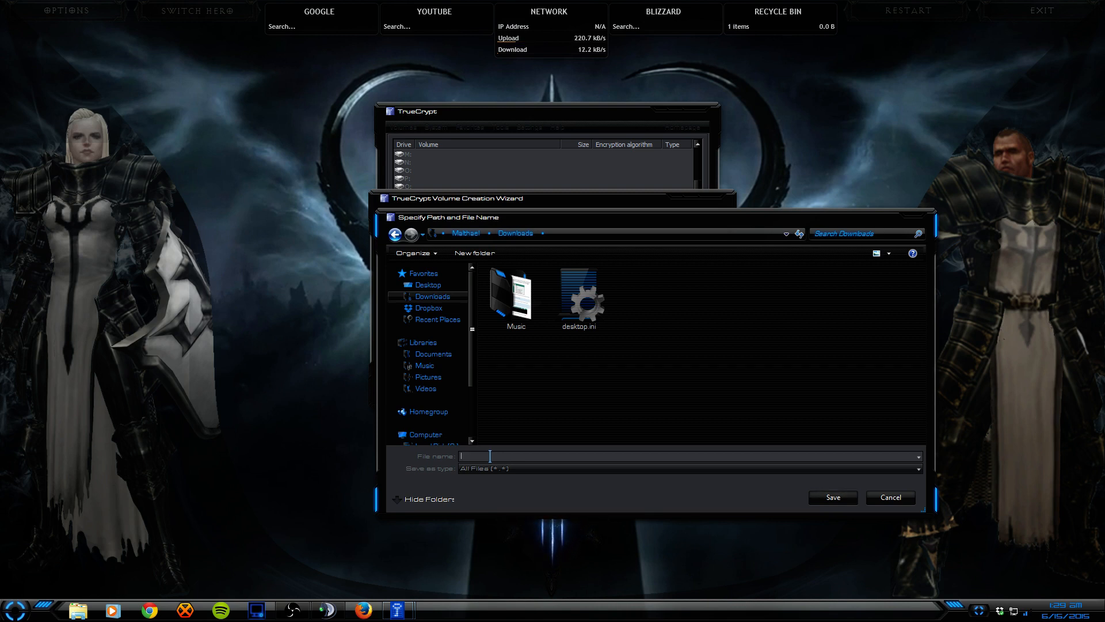
pyautogui.click(185, 610)
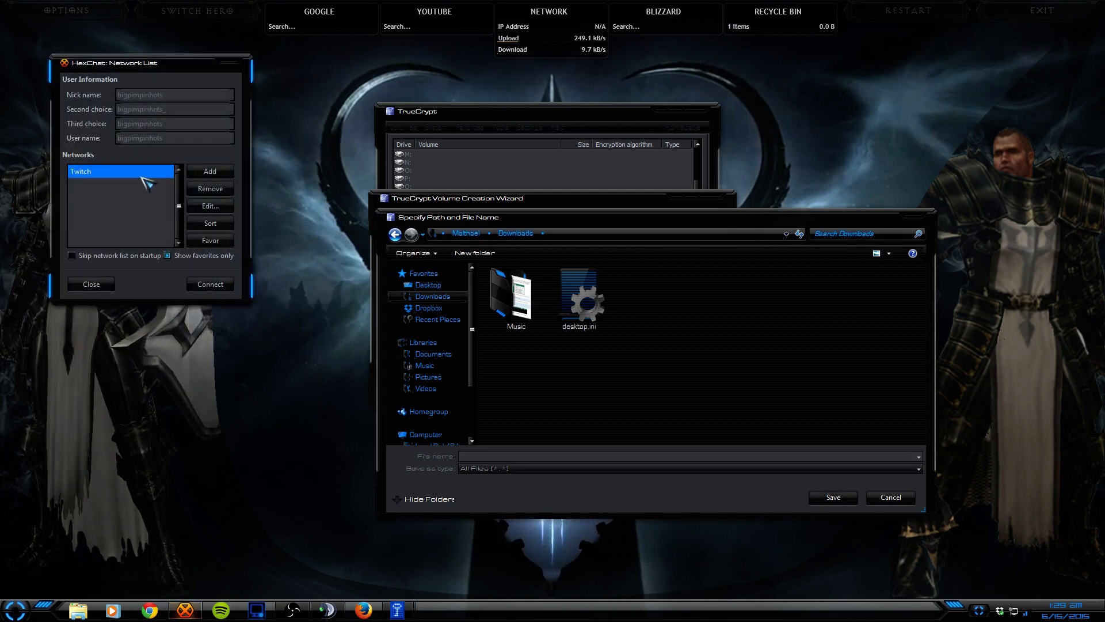
pyautogui.click(209, 284)
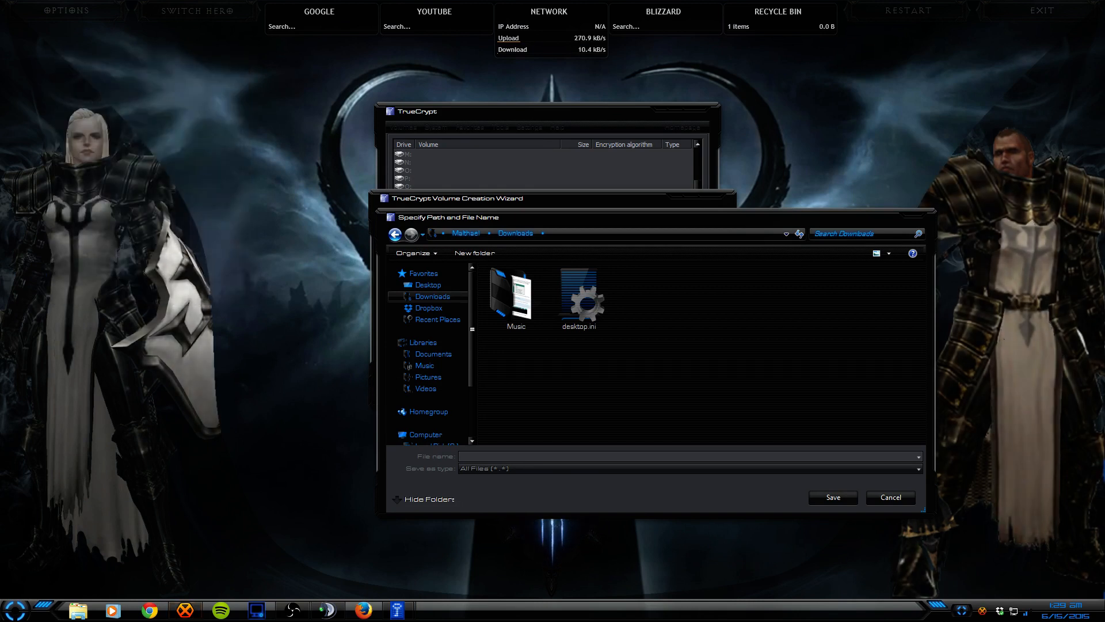
pyautogui.click(566, 414)
pyautogui.click(536, 457)
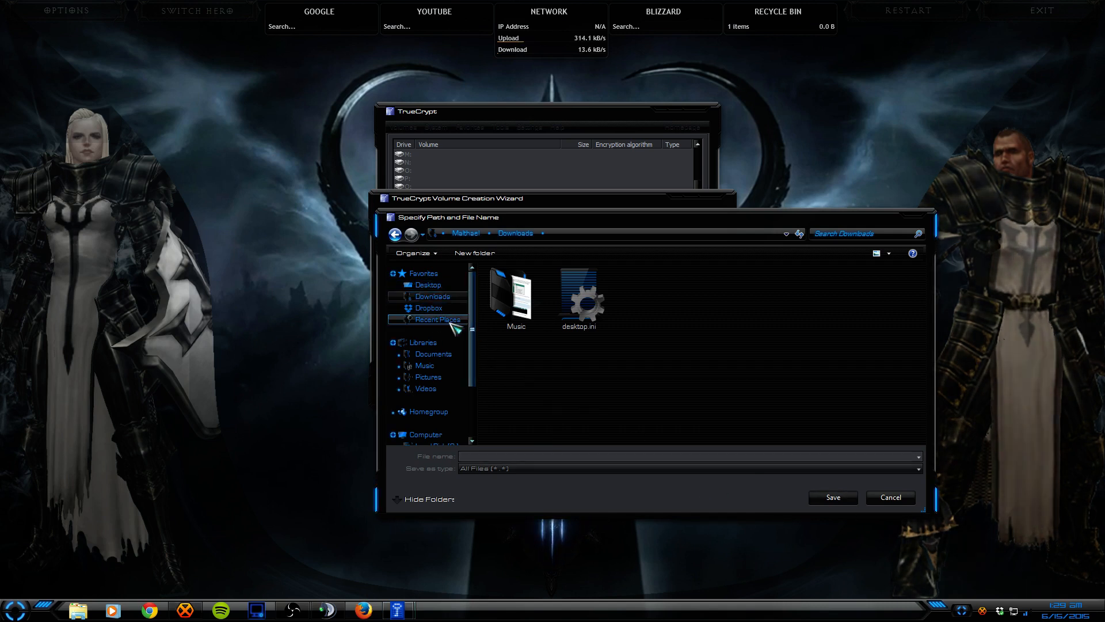
# Step: Name the container file 'My Birthday Party' and confirm it as the location
pyautogui.click(493, 456)
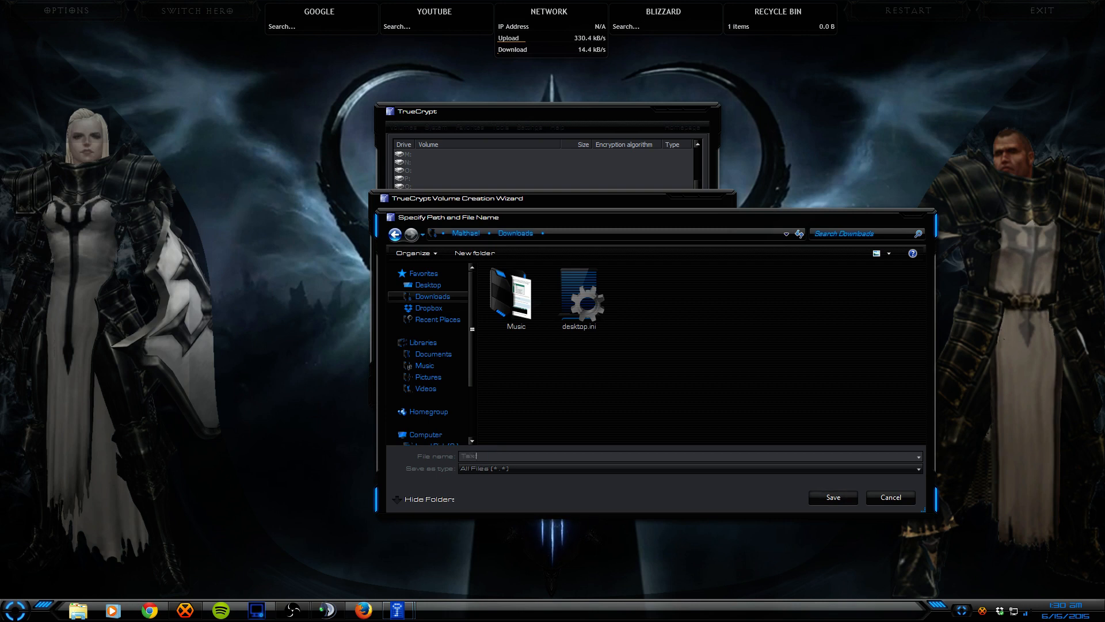
pyautogui.write('tu')
pyautogui.write('rns.xls')
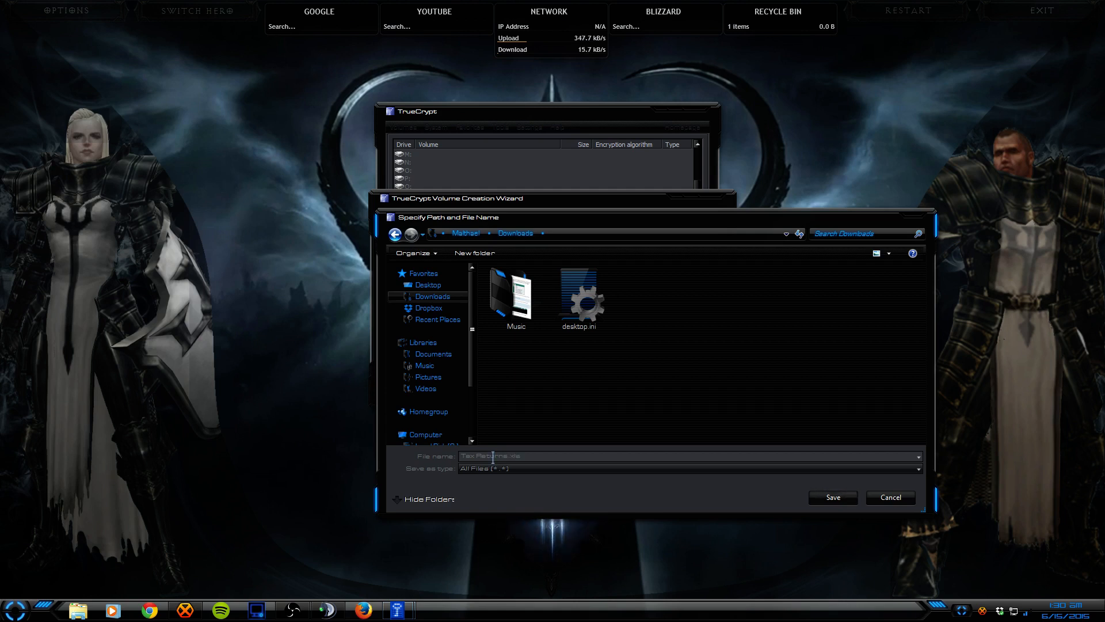
pyautogui.press('BackSpace')
pyautogui.write('ls')
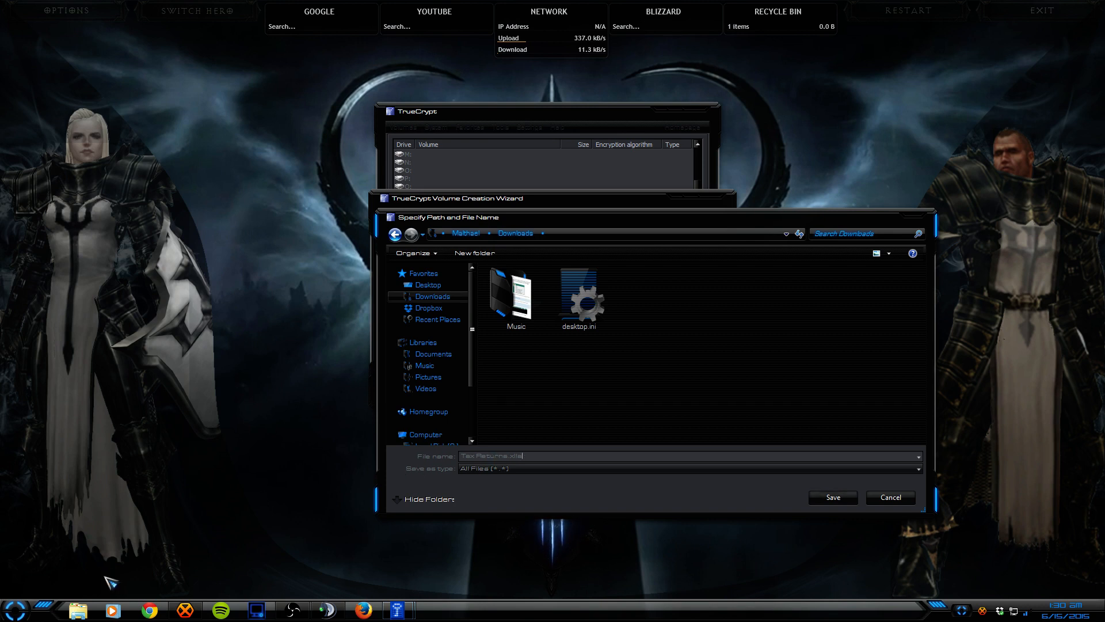
pyautogui.press('super')
pyautogui.click(537, 455)
pyautogui.press('BackSpace')
pyautogui.press('BackSpace')
pyautogui.press('BackSpace')
pyautogui.press('BackSpace')
pyautogui.press('BackSpace')
pyautogui.press('BackSpace')
pyautogui.press('BackSpace')
pyautogui.press('BackSpace')
pyautogui.press('BackSpace')
pyautogui.press('BackSpace')
pyautogui.press('BackSpace')
pyautogui.press('BackSpace')
pyautogui.press('BackSpace')
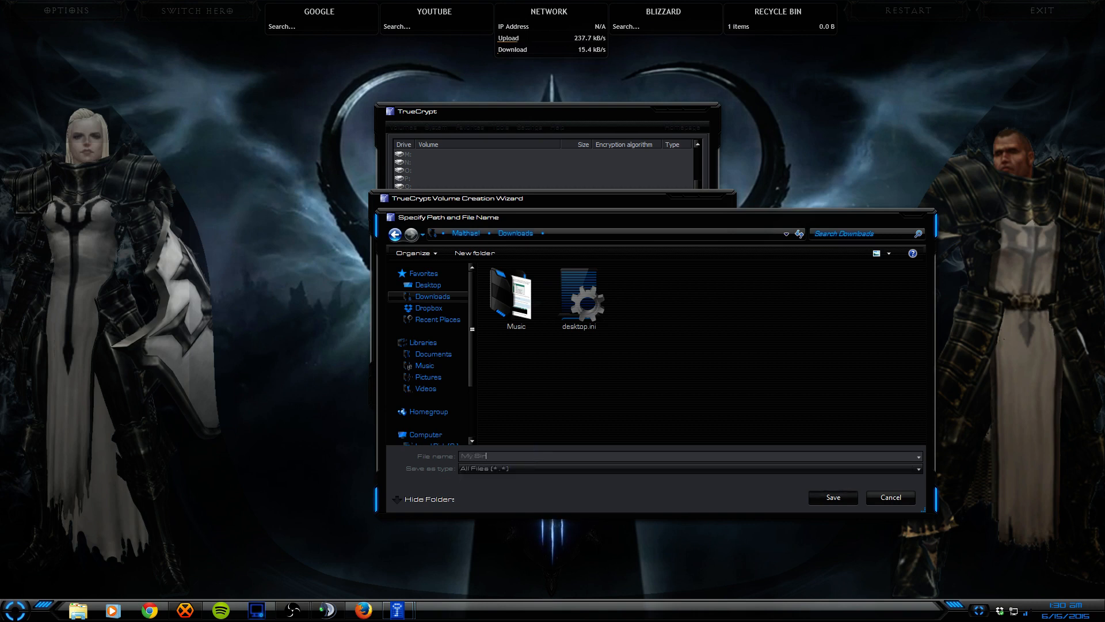
pyautogui.write('My Birthday Pa')
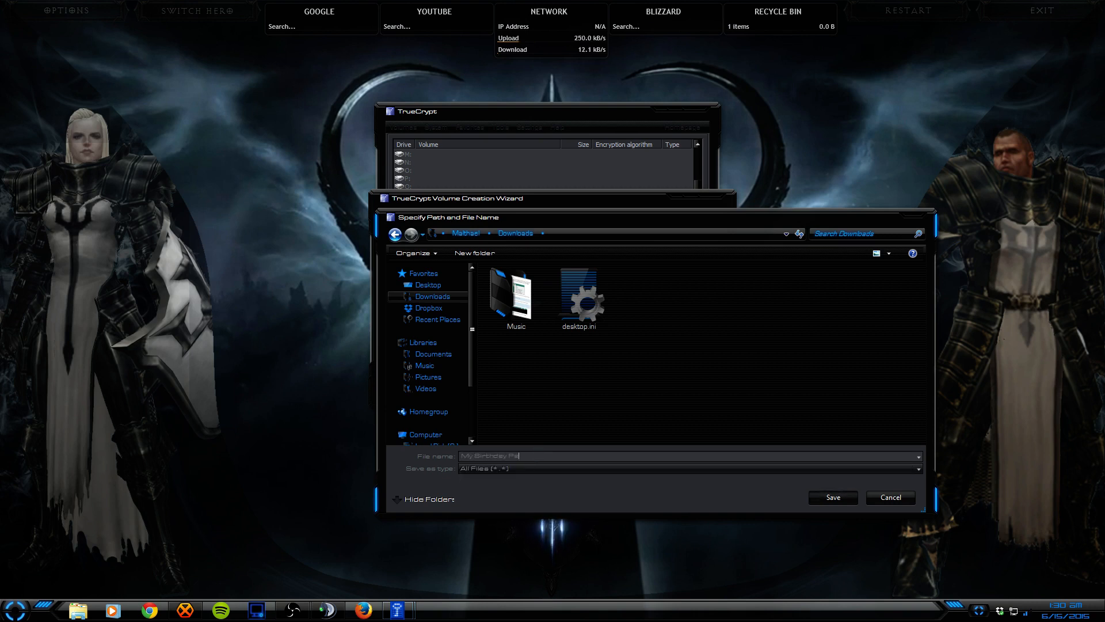
pyautogui.write('rty.mp4')
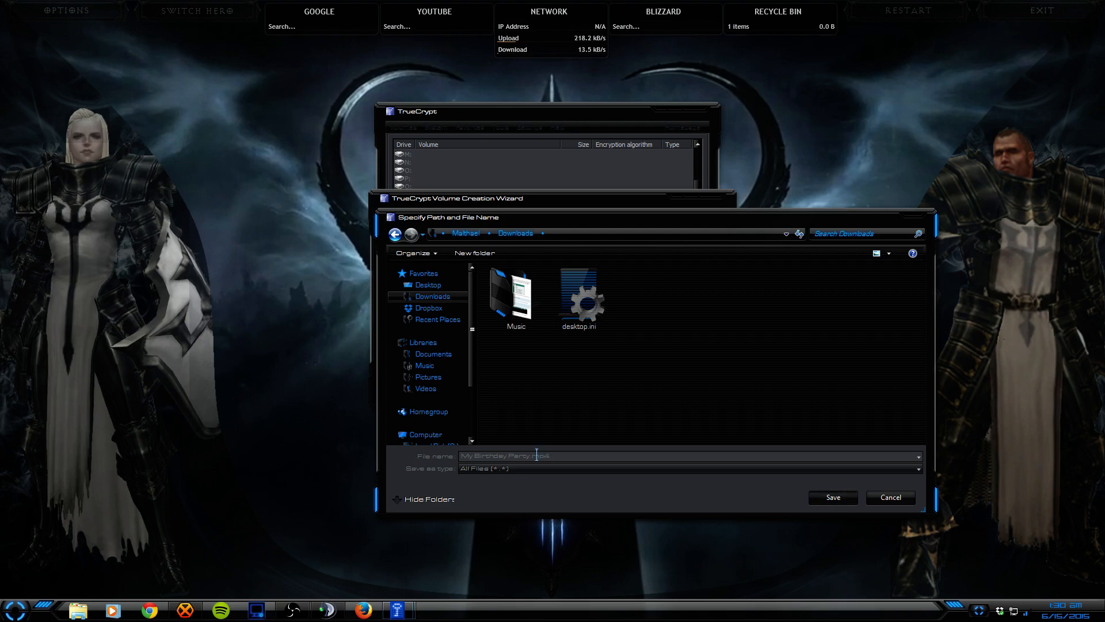
pyautogui.press('Return')
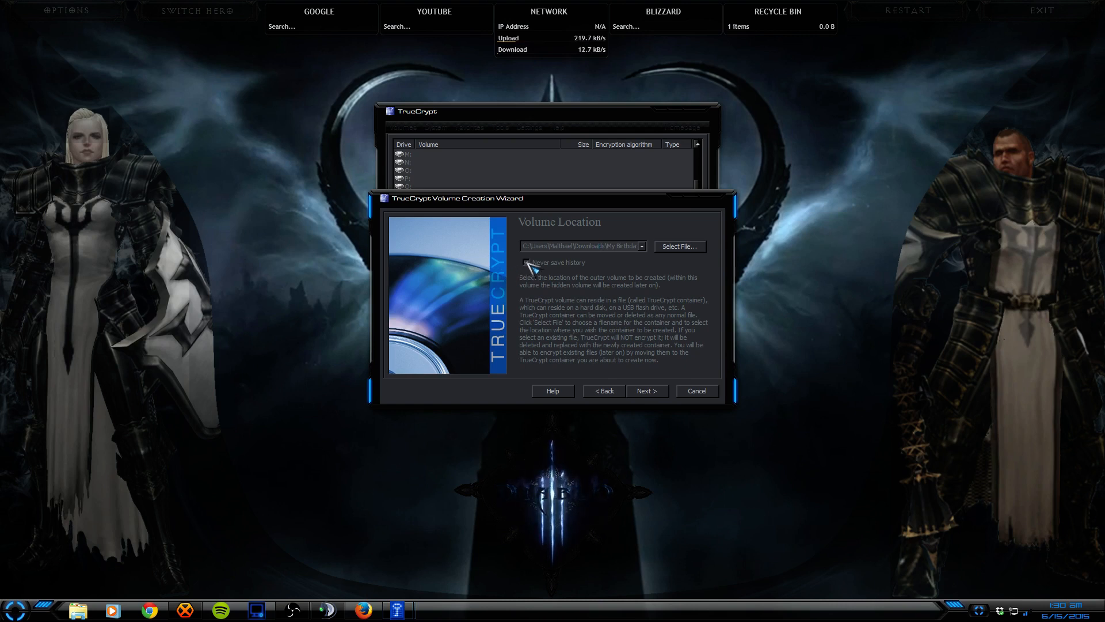
# Step: Give the outer volume AES-Twofish-Serpent encryption and the Whirlpool hash algorithm
pyautogui.click(641, 391)
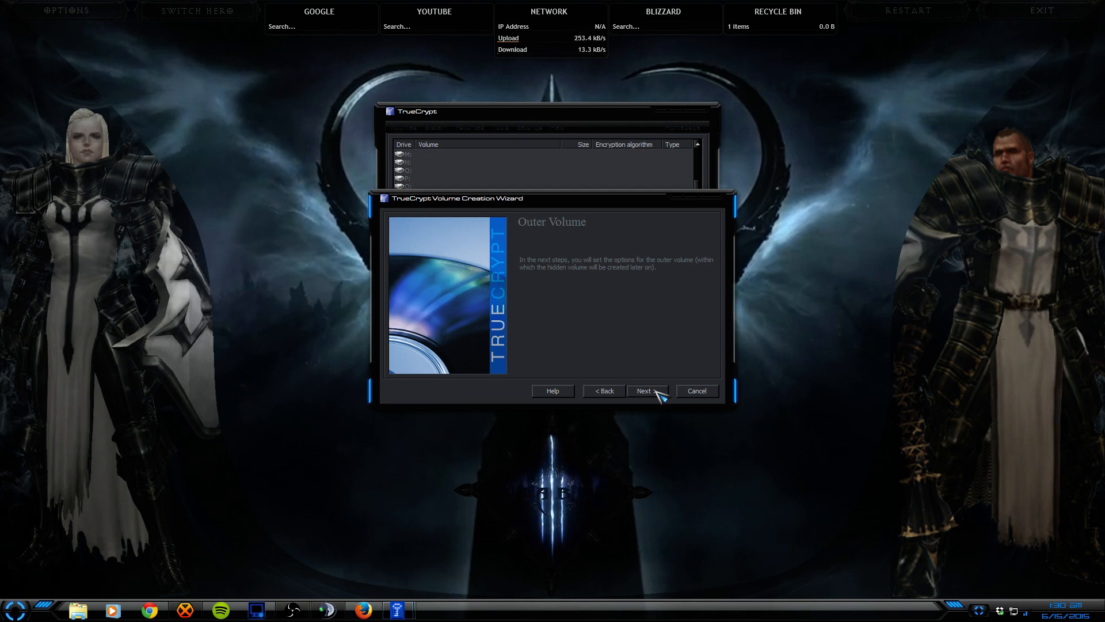
pyautogui.click(646, 391)
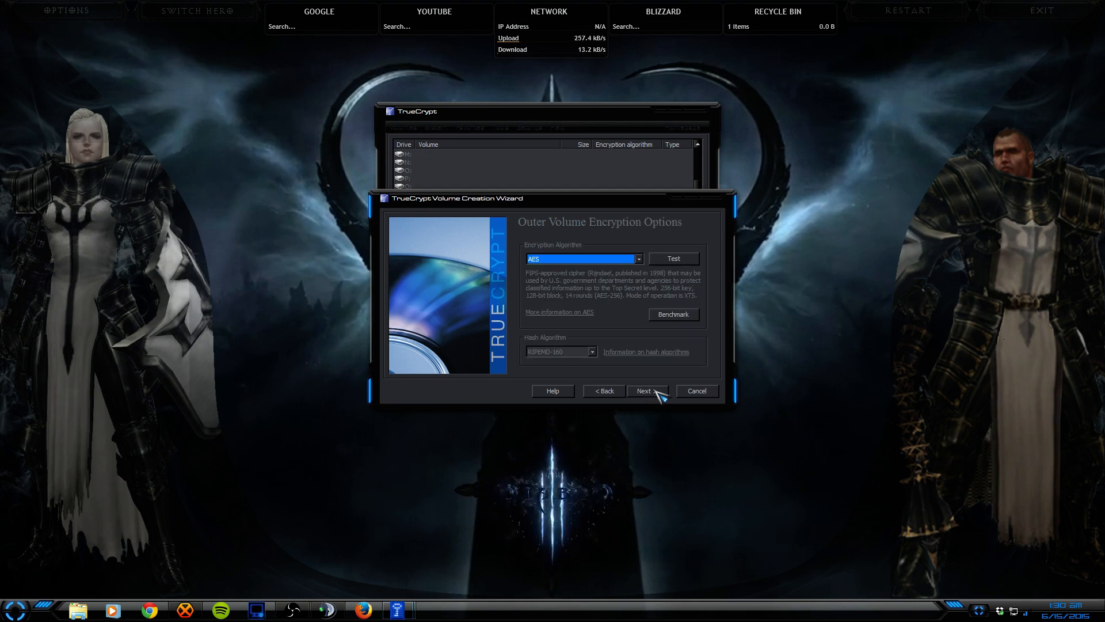
pyautogui.click(562, 260)
pyautogui.click(578, 298)
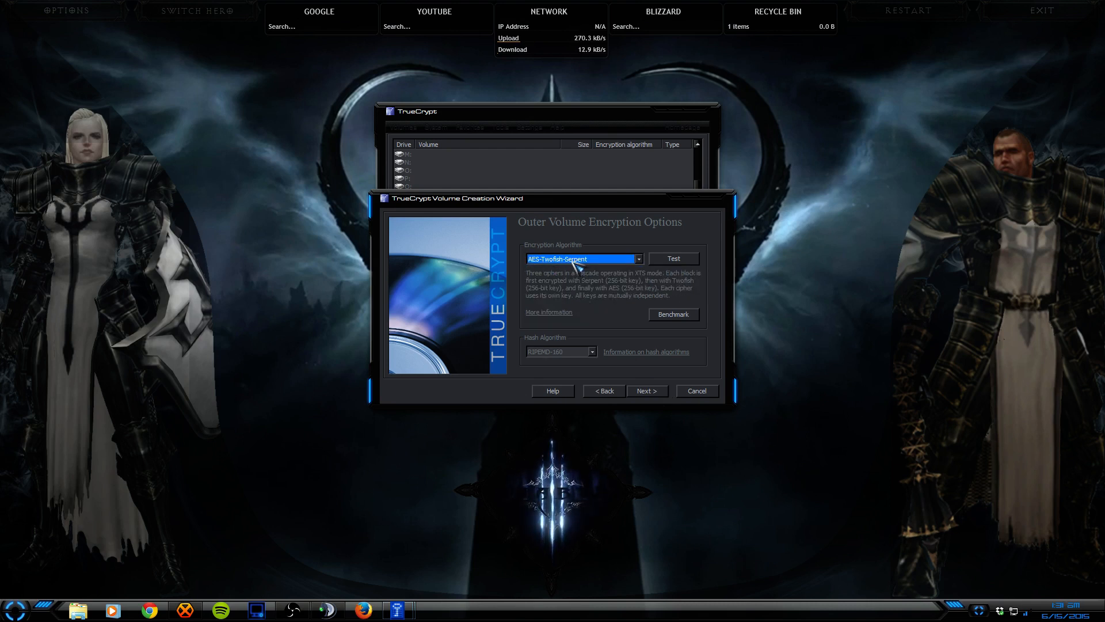
pyautogui.click(577, 353)
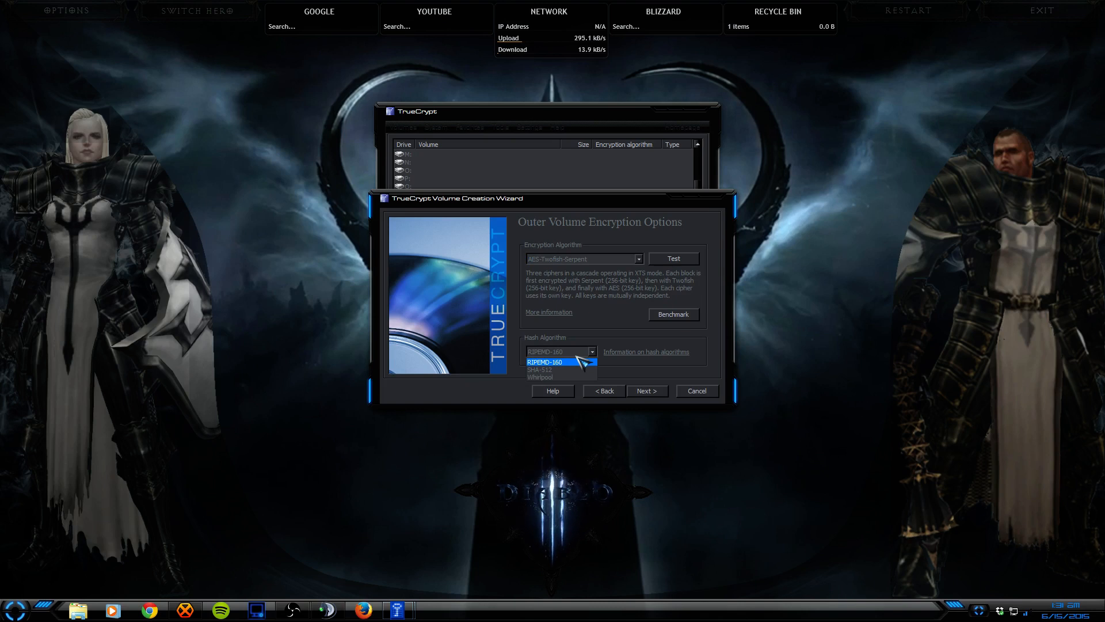
pyautogui.click(564, 377)
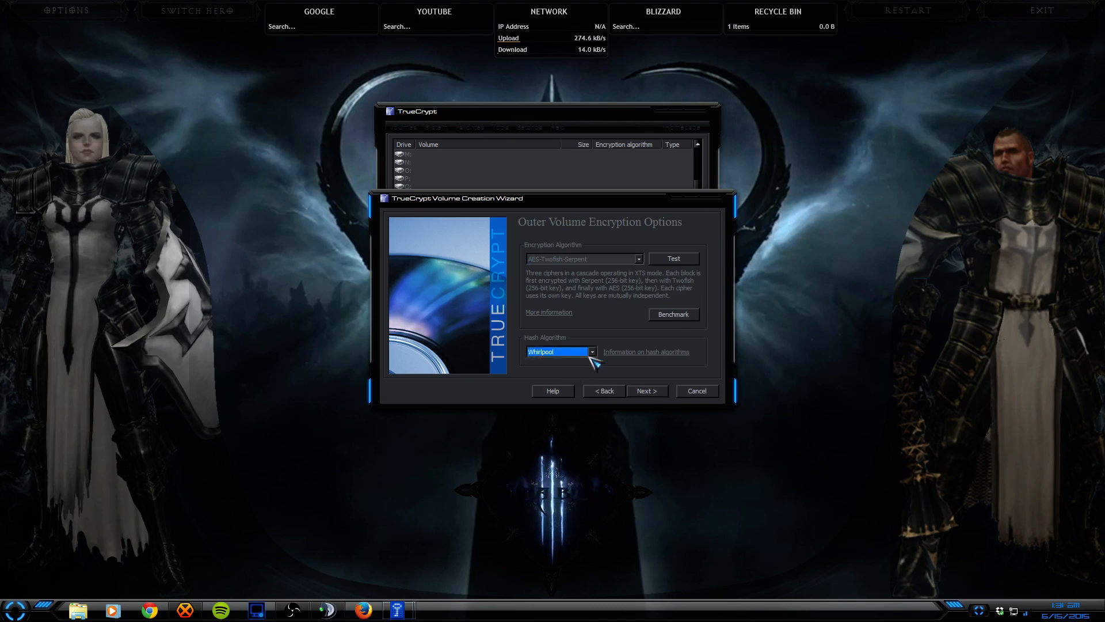
pyautogui.click(653, 390)
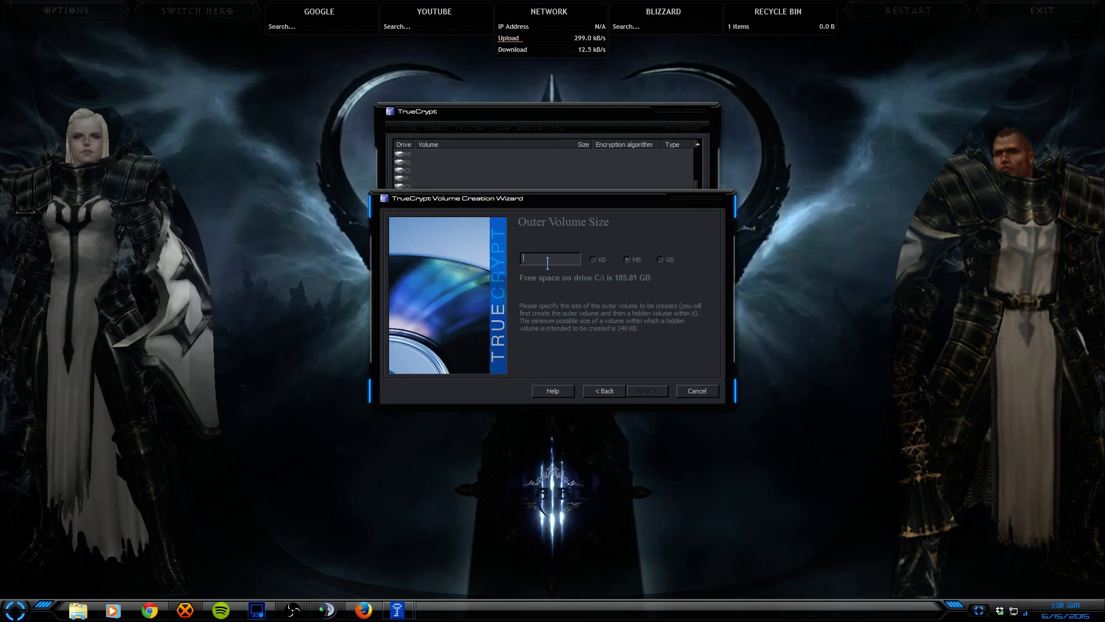
# Step: Set the outer volume size to 10 MB
pyautogui.write('10')
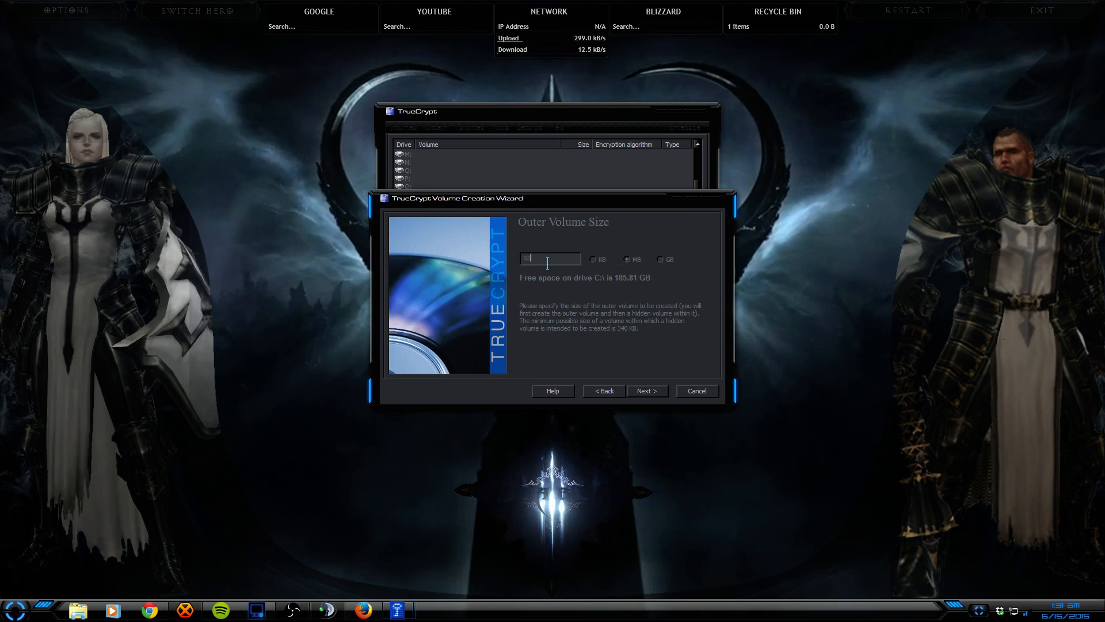
pyautogui.click(656, 392)
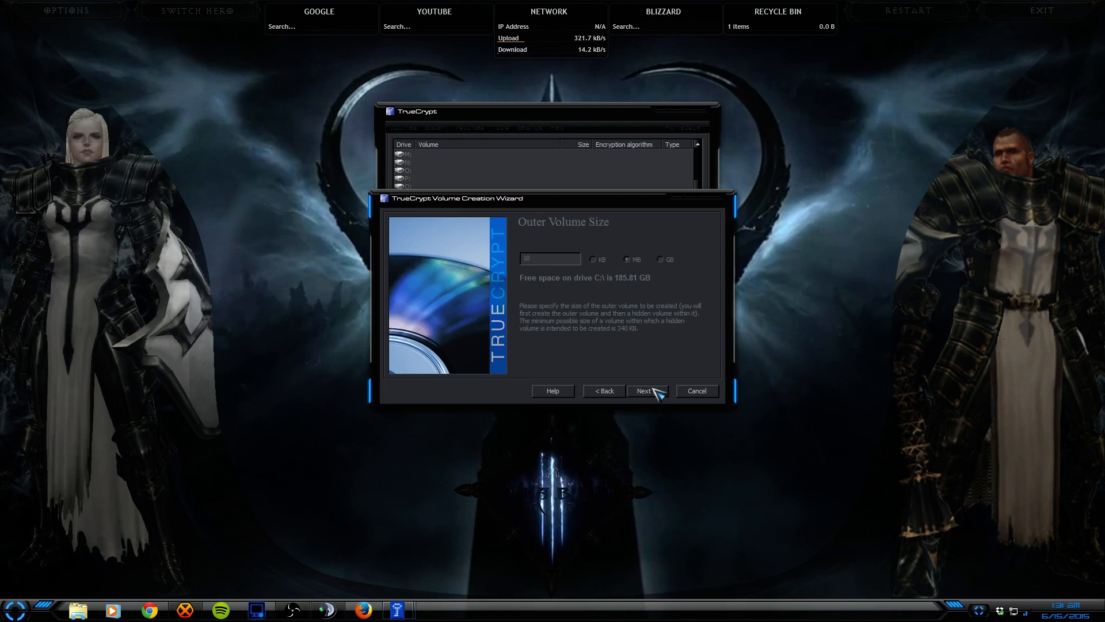
pyautogui.click(656, 392)
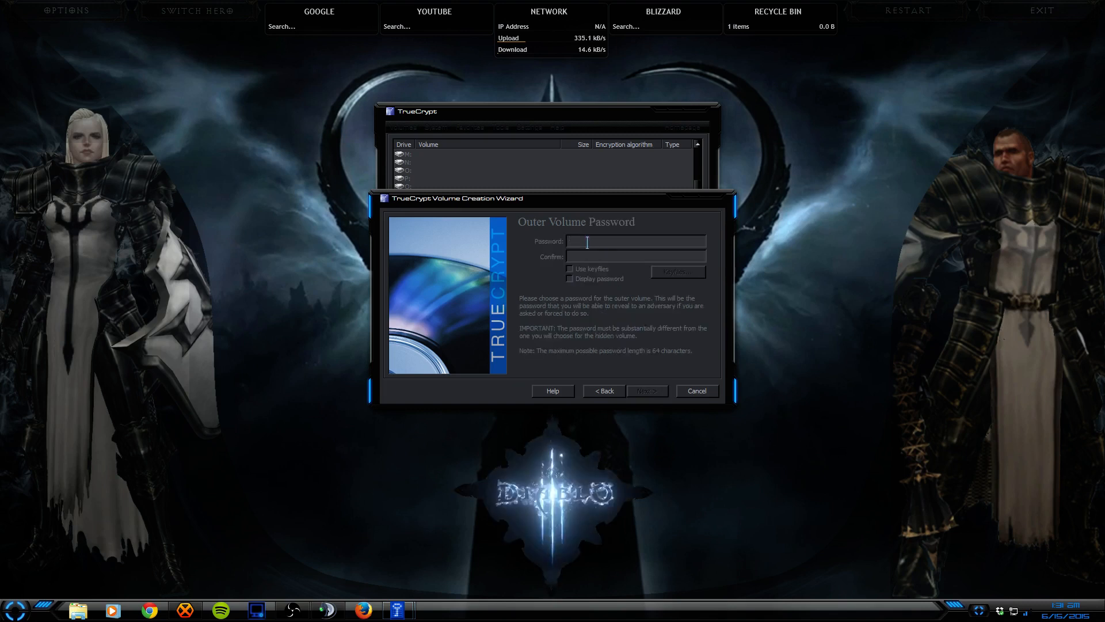
# Step: Enter and confirm the outer volume password with display on, and enable keyfiles
pyautogui.click(570, 278)
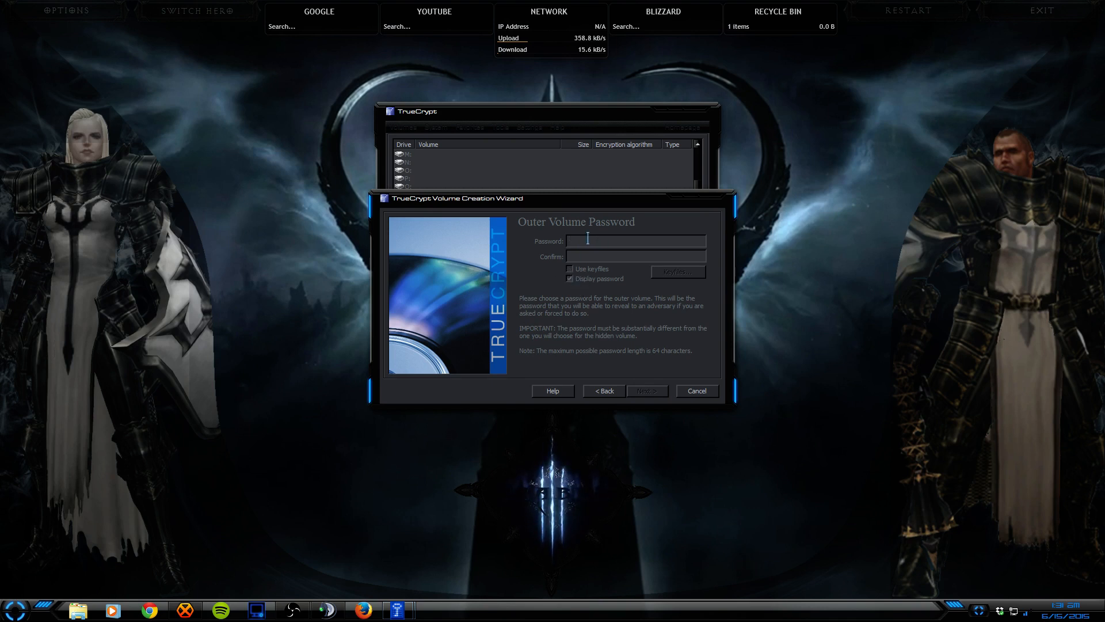
pyautogui.write('Pas')
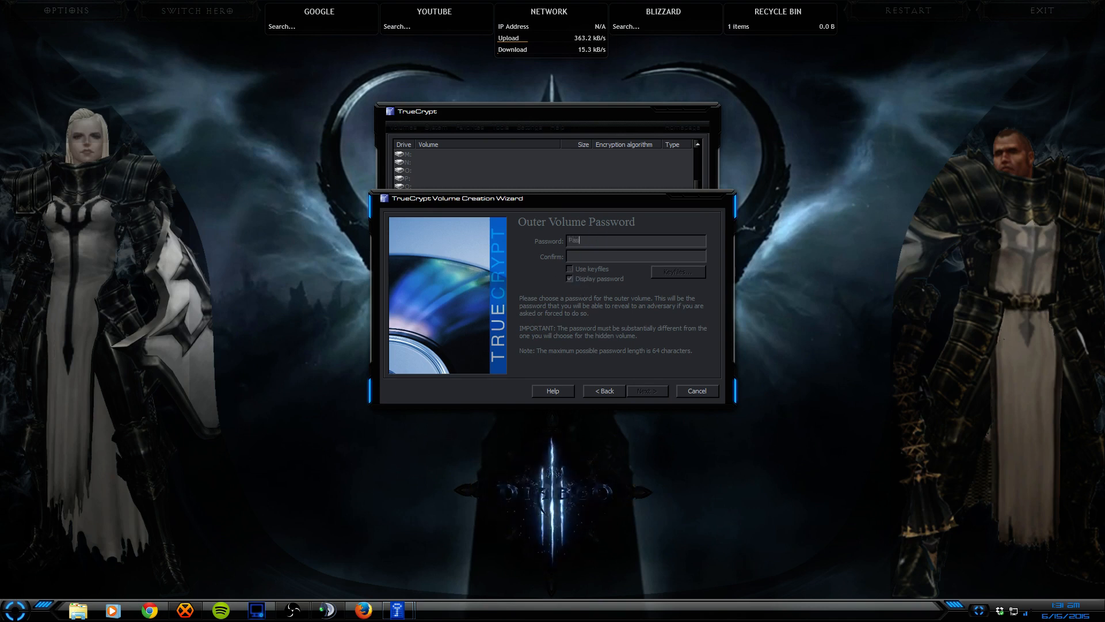
pyautogui.write('sPass')
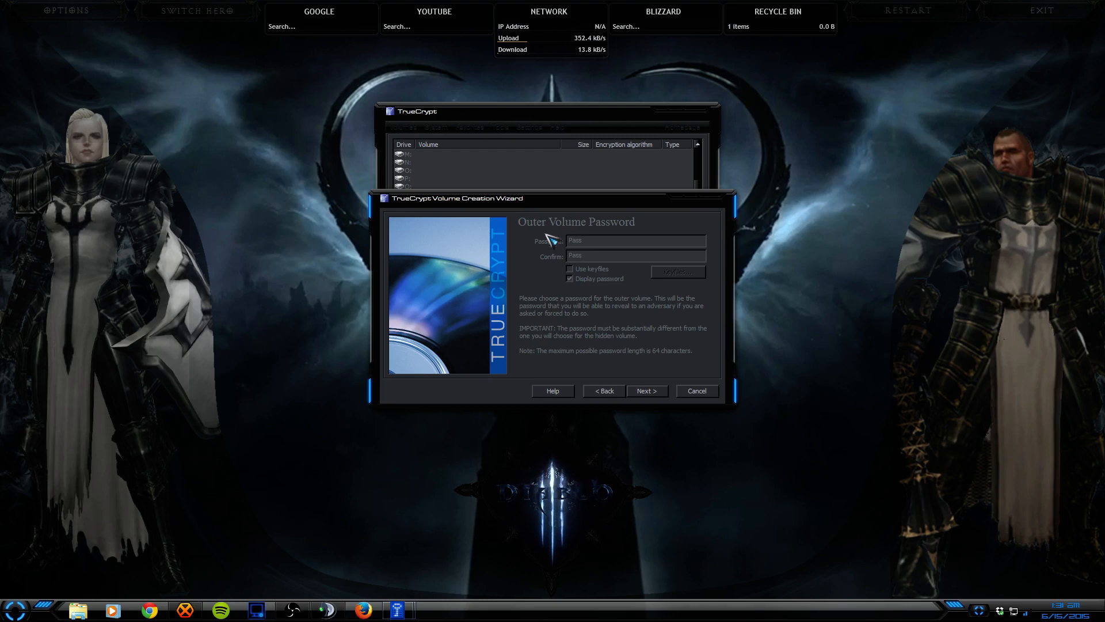
pyautogui.click(571, 269)
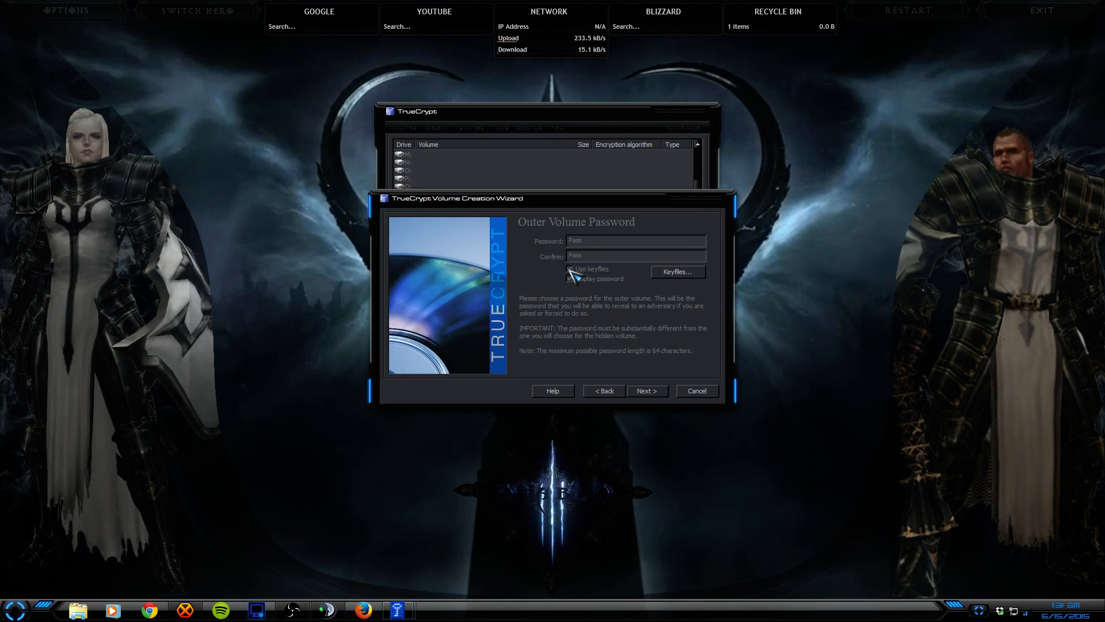
# Step: Browse to Documents > Rainmeter > Skins > Background > All Desktops to add keyfiles
pyautogui.click(668, 272)
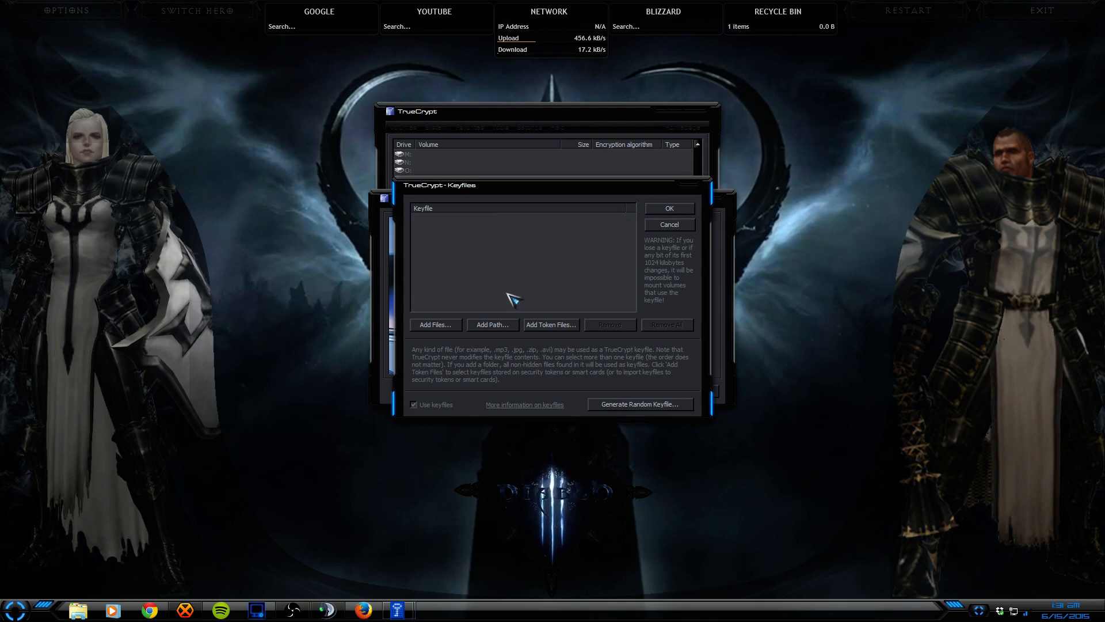
pyautogui.click(457, 323)
pyautogui.click(456, 284)
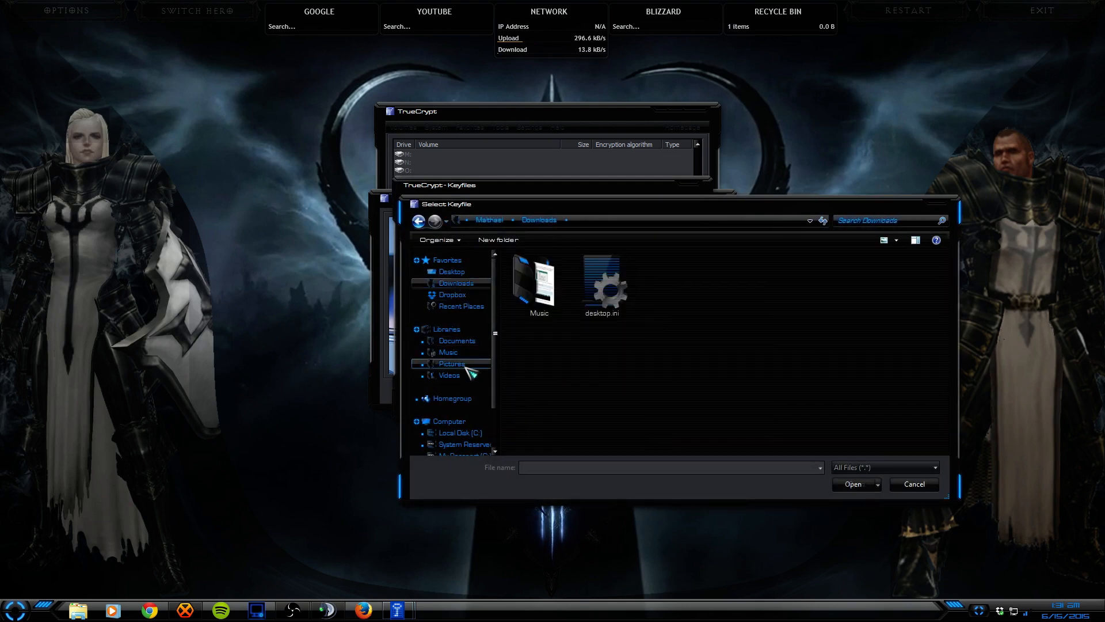
pyautogui.doubleClick(540, 285)
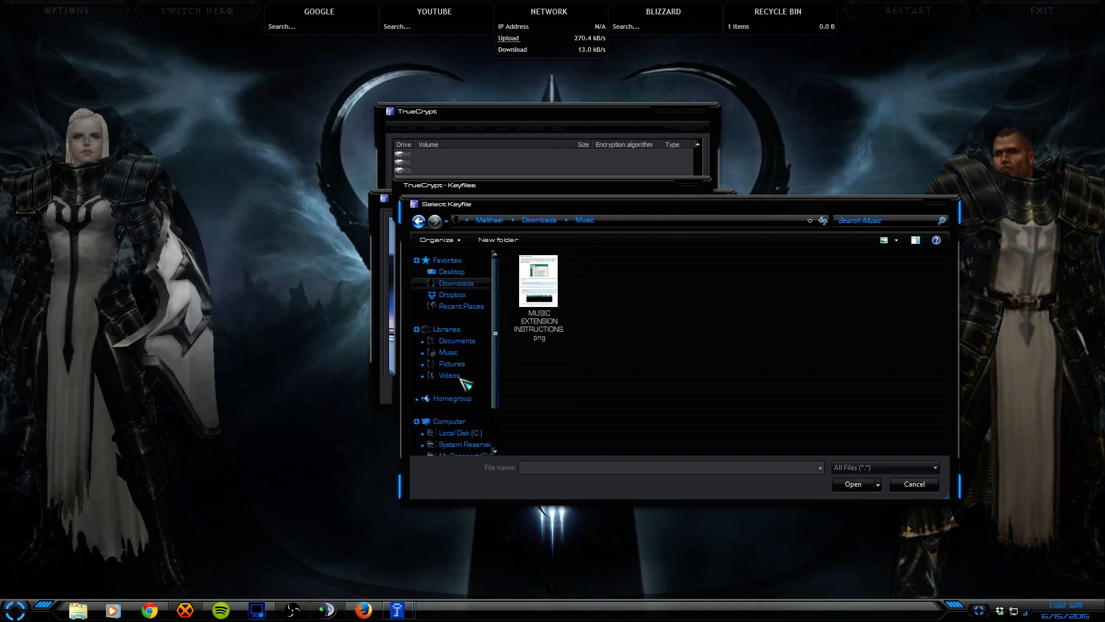
pyautogui.click(458, 342)
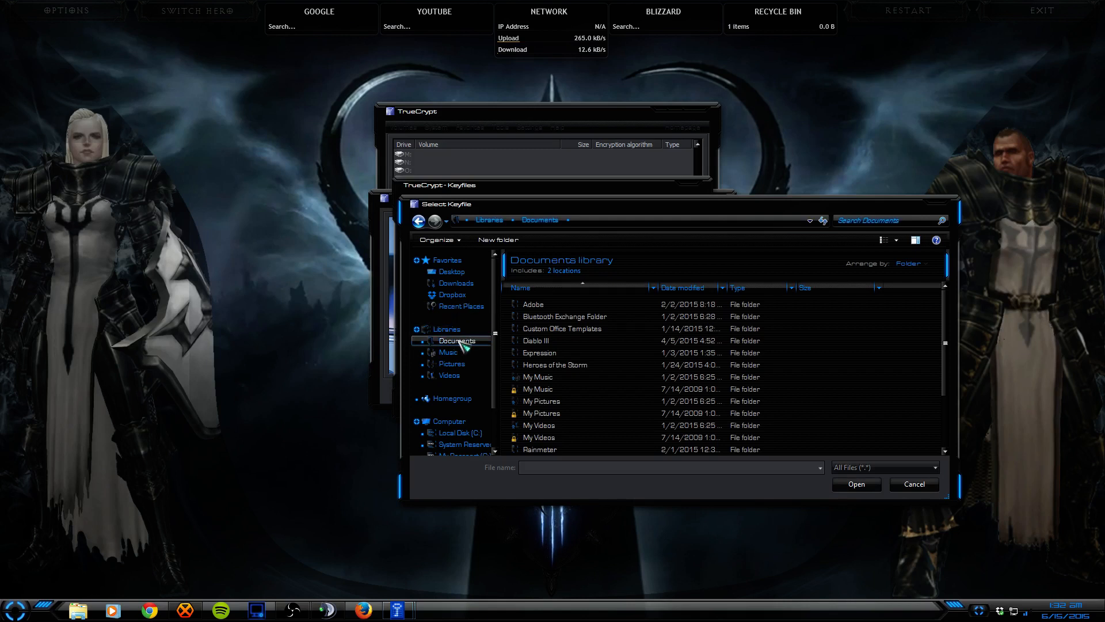
pyautogui.click(581, 402)
pyautogui.scroll(-2, 576, 411)
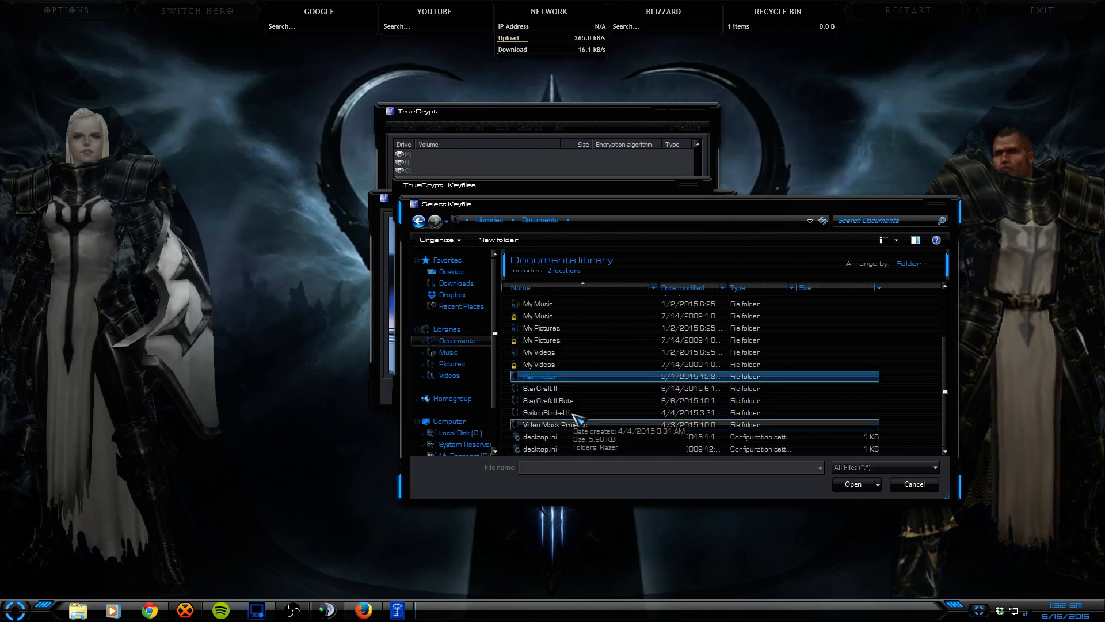
pyautogui.doubleClick(553, 378)
pyautogui.doubleClick(531, 305)
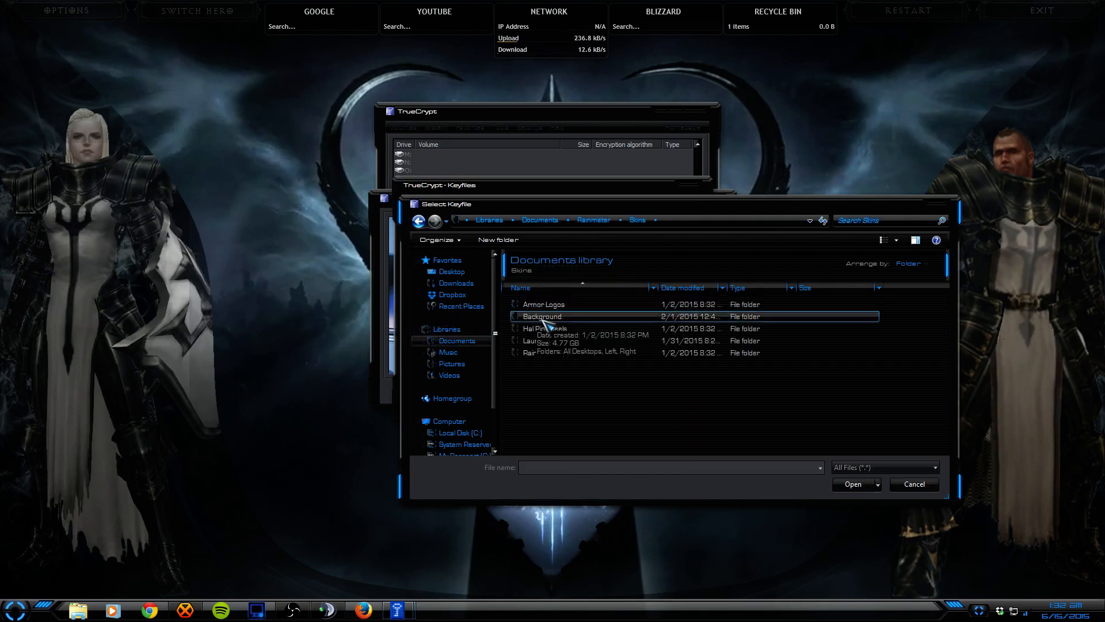
pyautogui.click(542, 318)
pyautogui.doubleClick(545, 321)
pyautogui.doubleClick(538, 305)
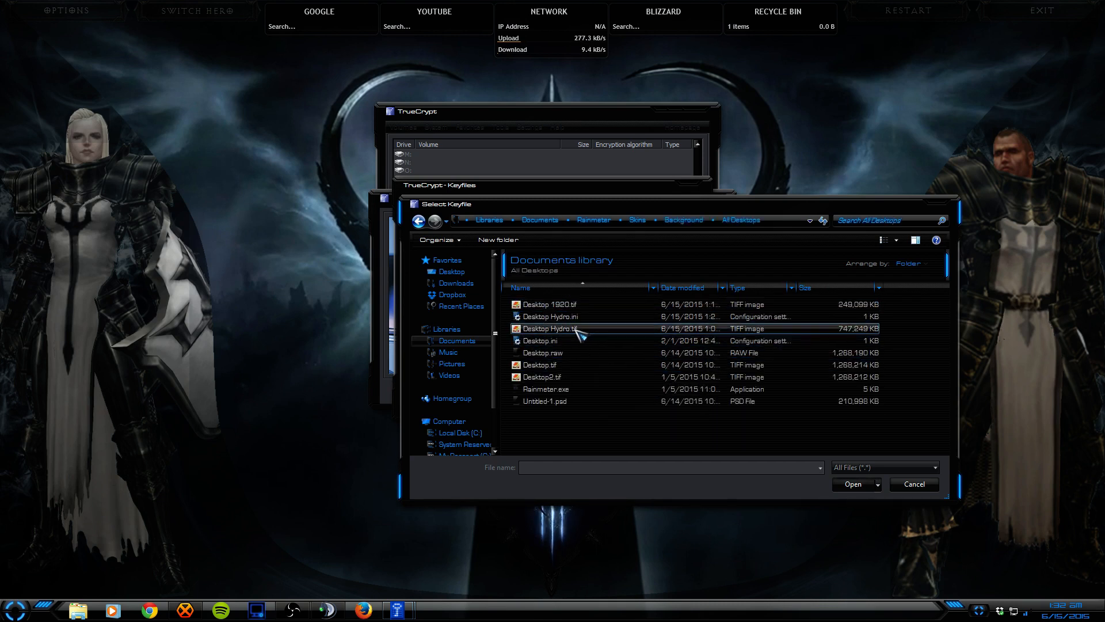
# Step: Add Desktop 1920.tif, Desktop Hydro.ini and Desktop Hydro.tif as keyfiles and confirm the list
pyautogui.moveTo(578, 333)
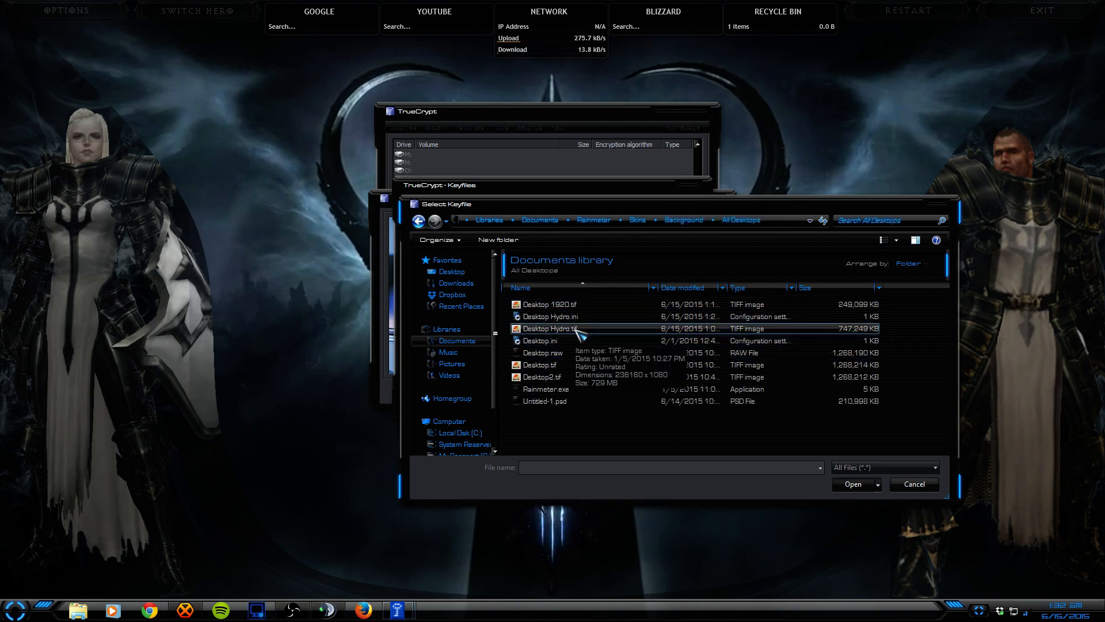
pyautogui.moveTo(508, 307); pyautogui.dragTo(544, 334)
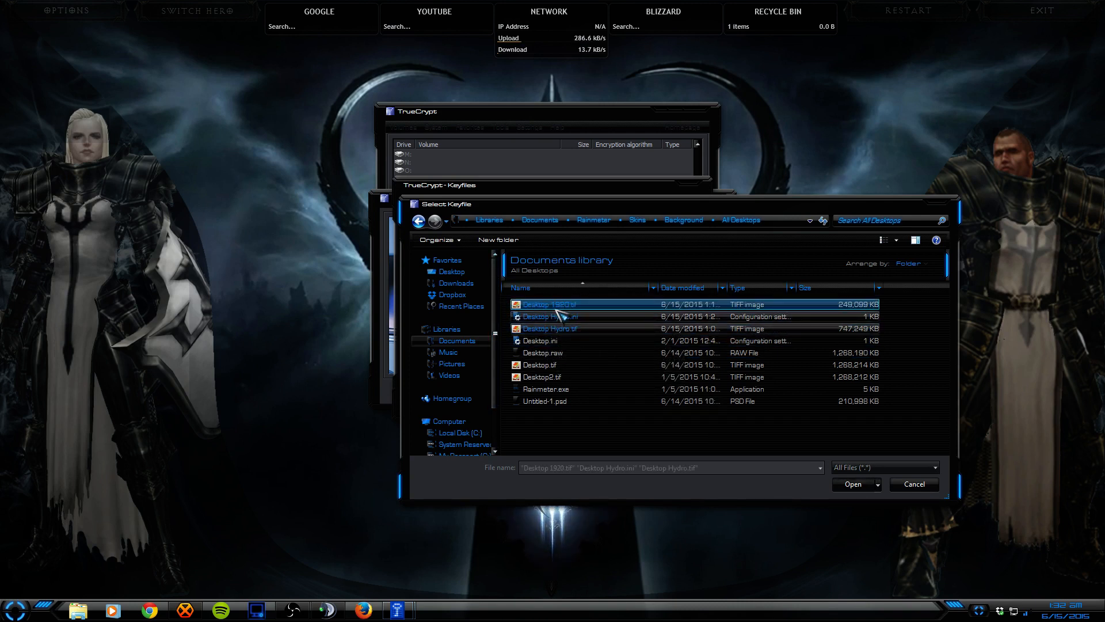
pyautogui.scroll(-2, 500, 428)
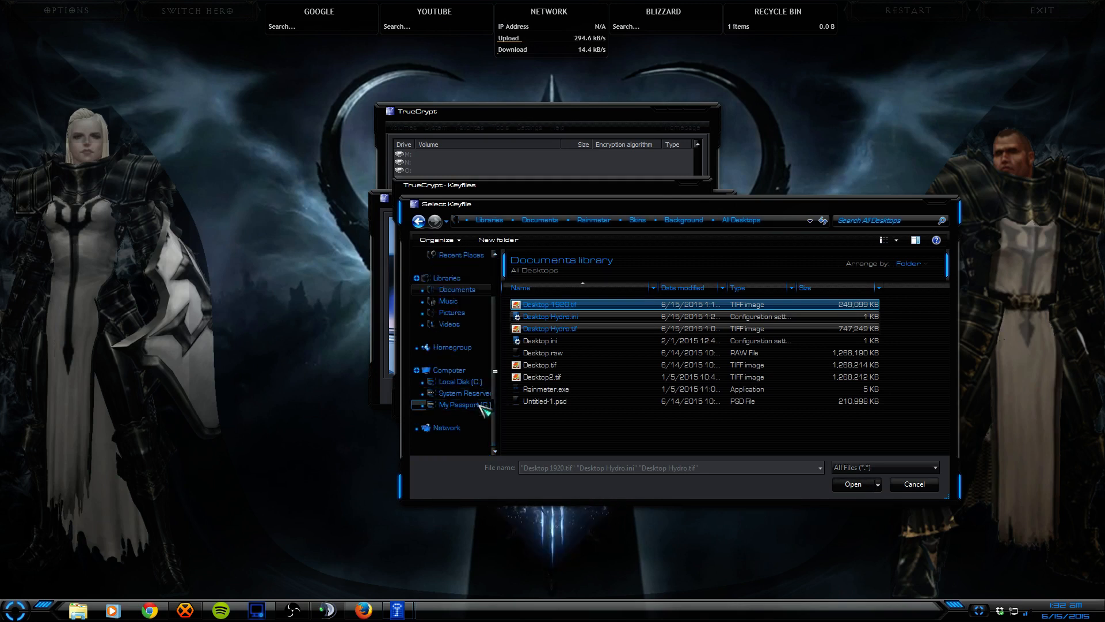
pyautogui.click(481, 405)
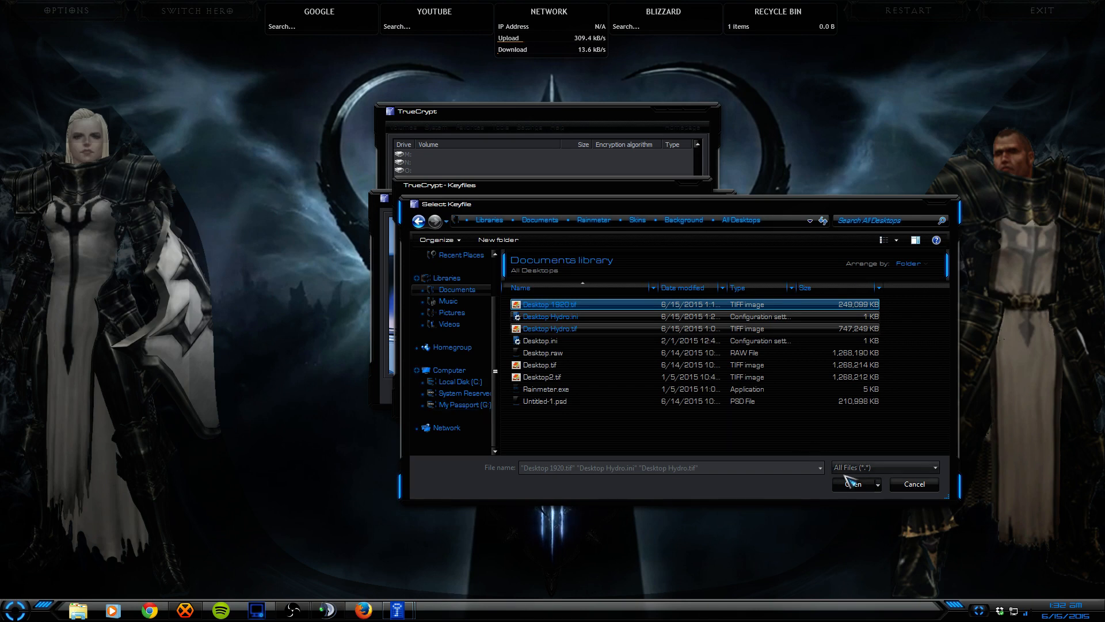
pyautogui.click(854, 484)
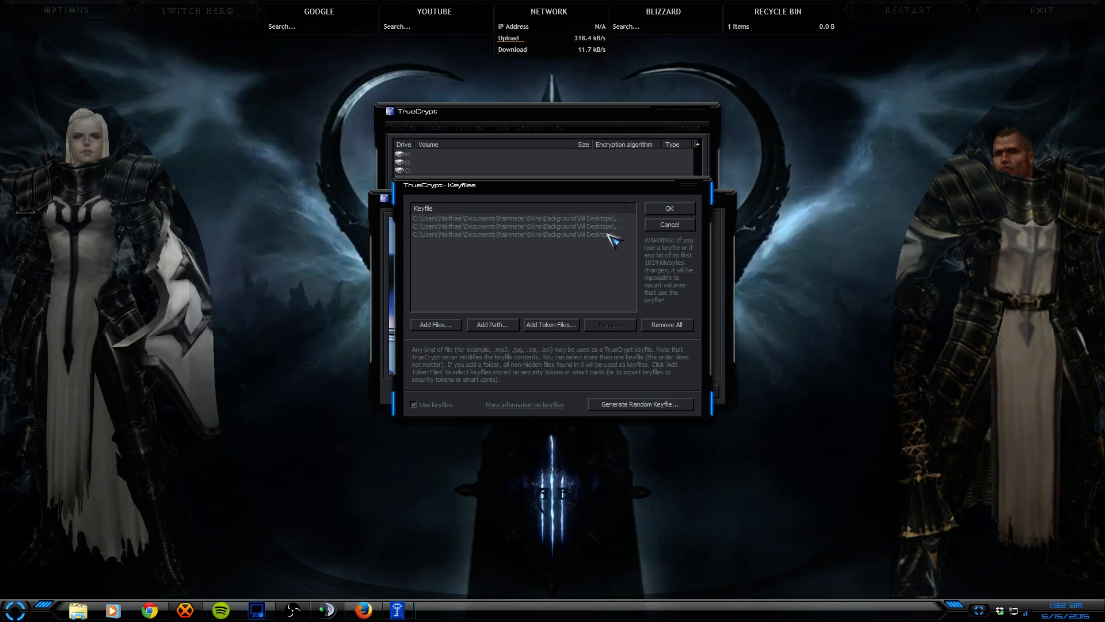
pyautogui.click(671, 209)
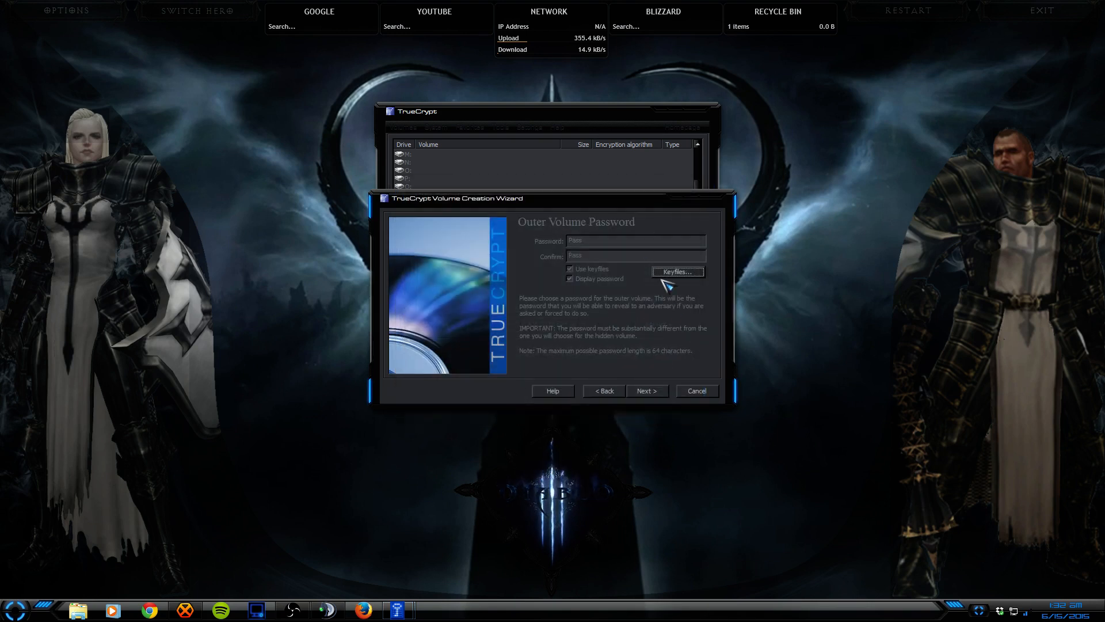
# Step: Accept the outer volume password and format the outer volume as FAT with default cluster size
pyautogui.click(647, 391)
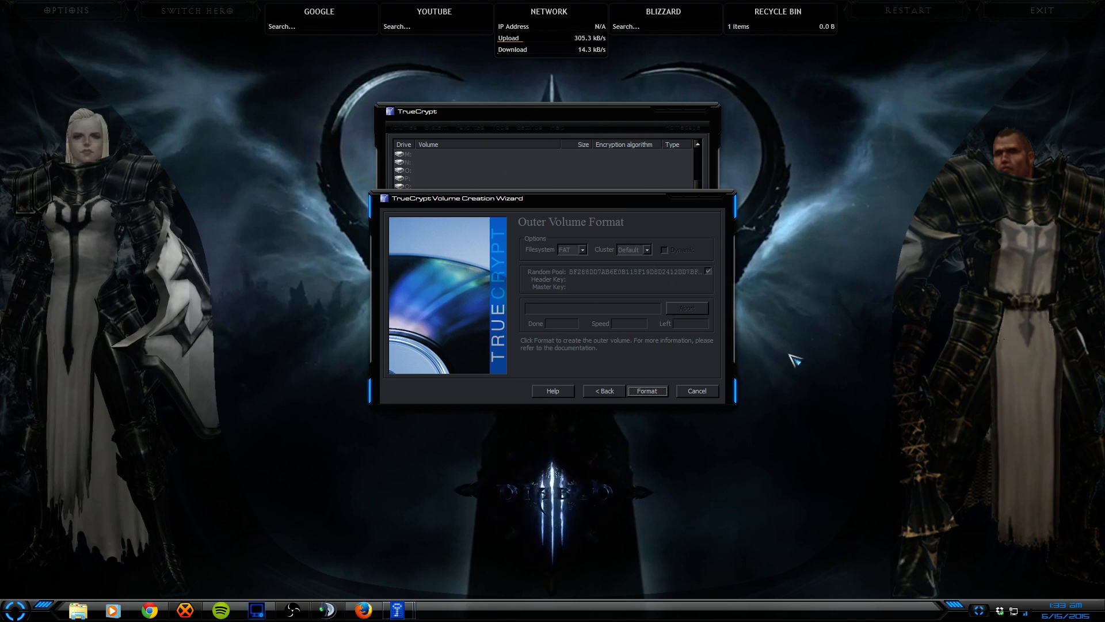
pyautogui.click(646, 392)
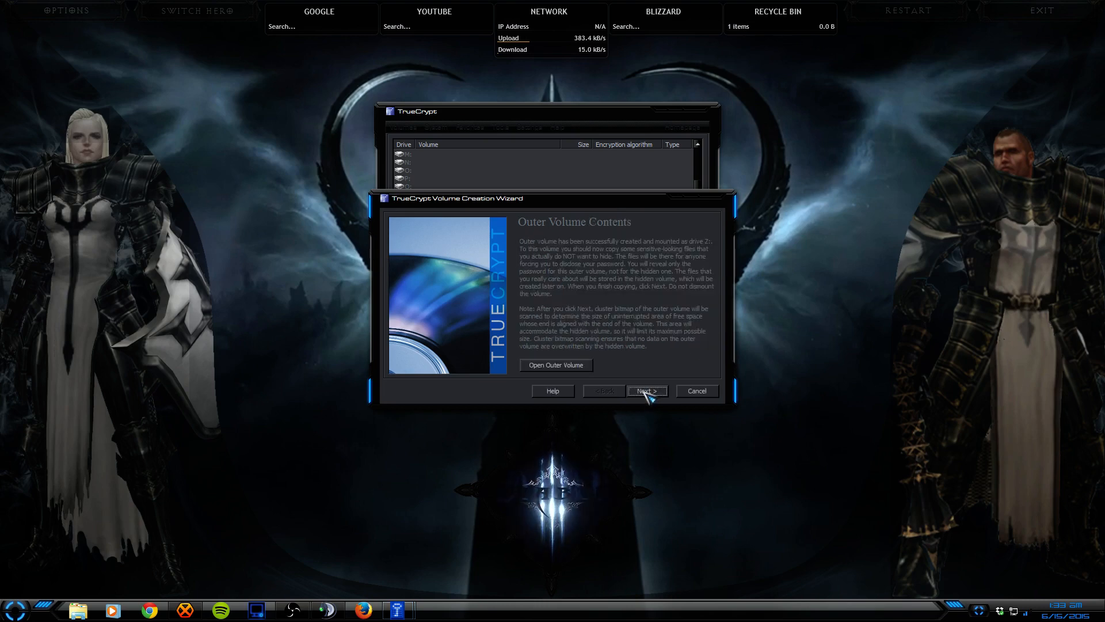
# Step: Open the mounted outer volume and show Downloads and drive Z in separate Explorer windows
pyautogui.click(558, 367)
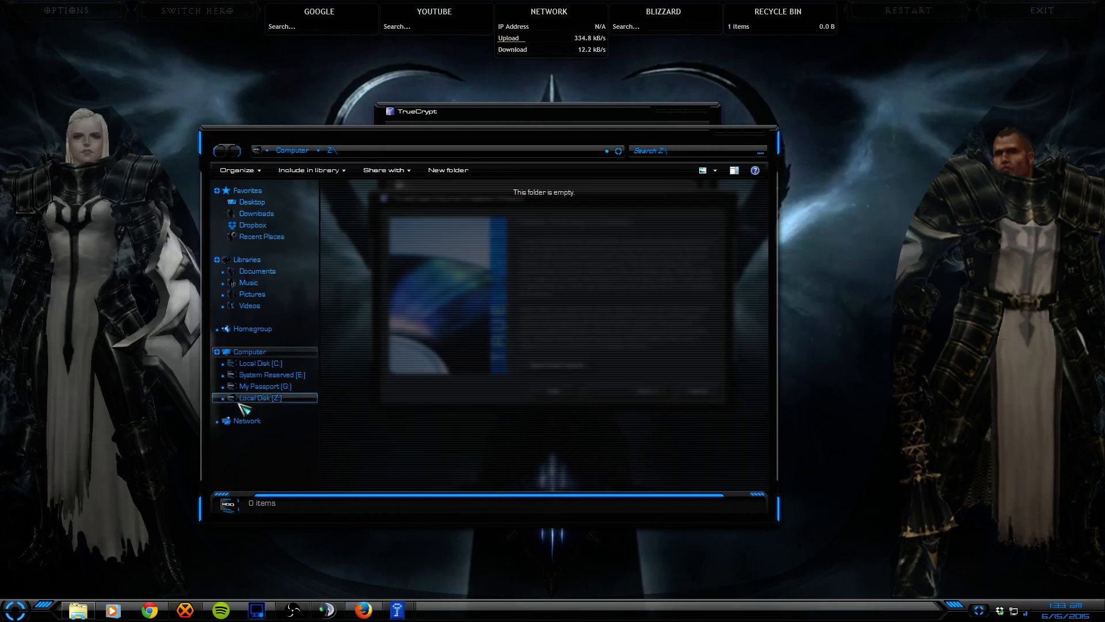
pyautogui.click(241, 363)
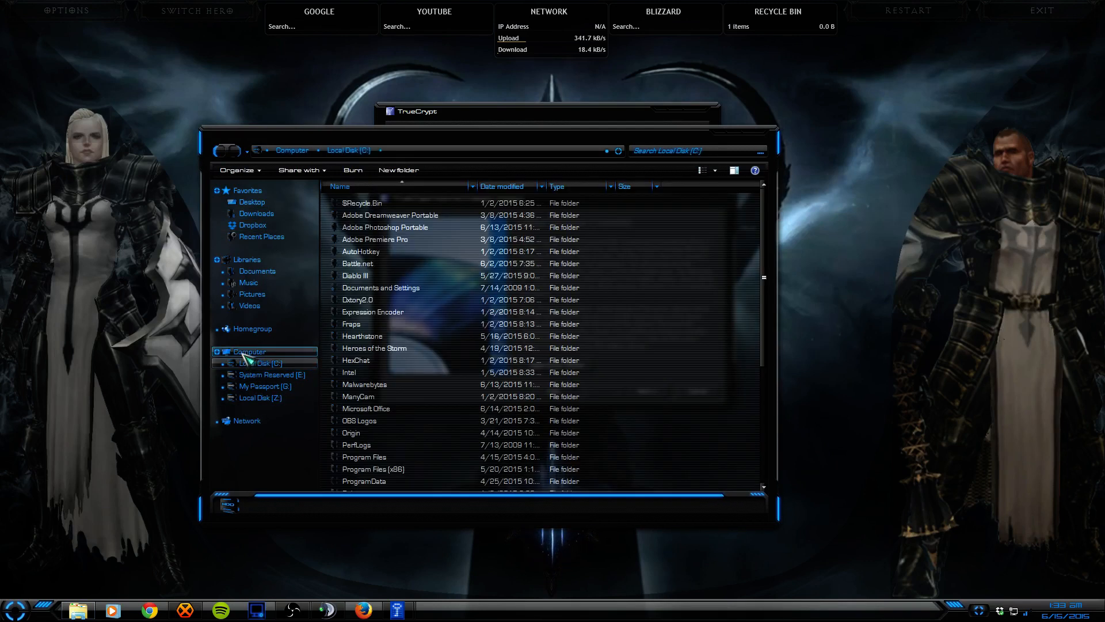
pyautogui.click(242, 353)
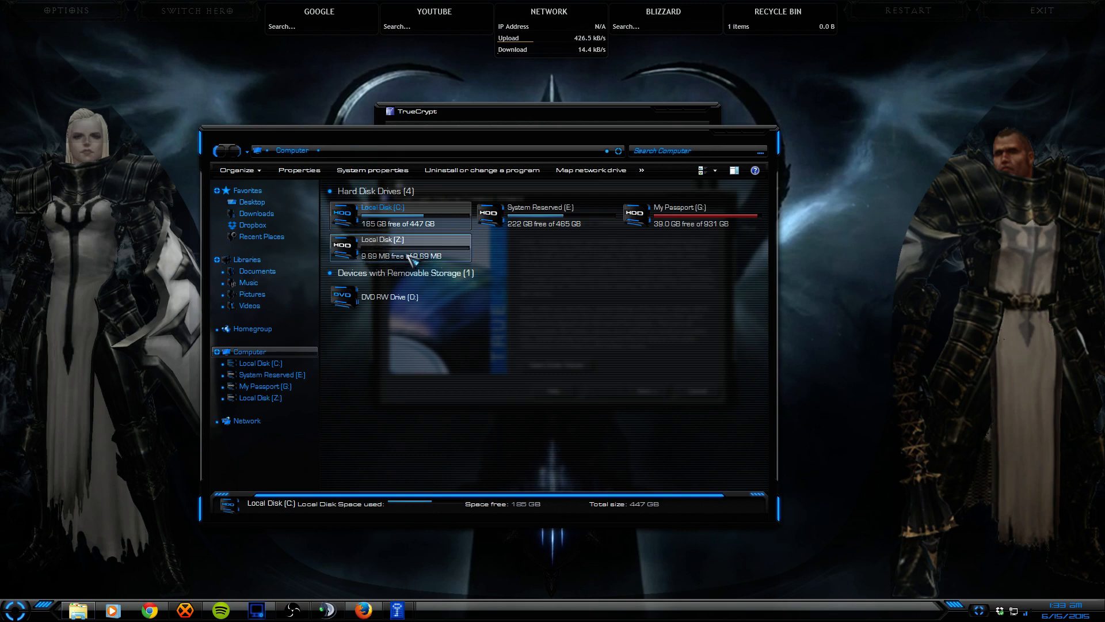
pyautogui.rightClick(259, 217)
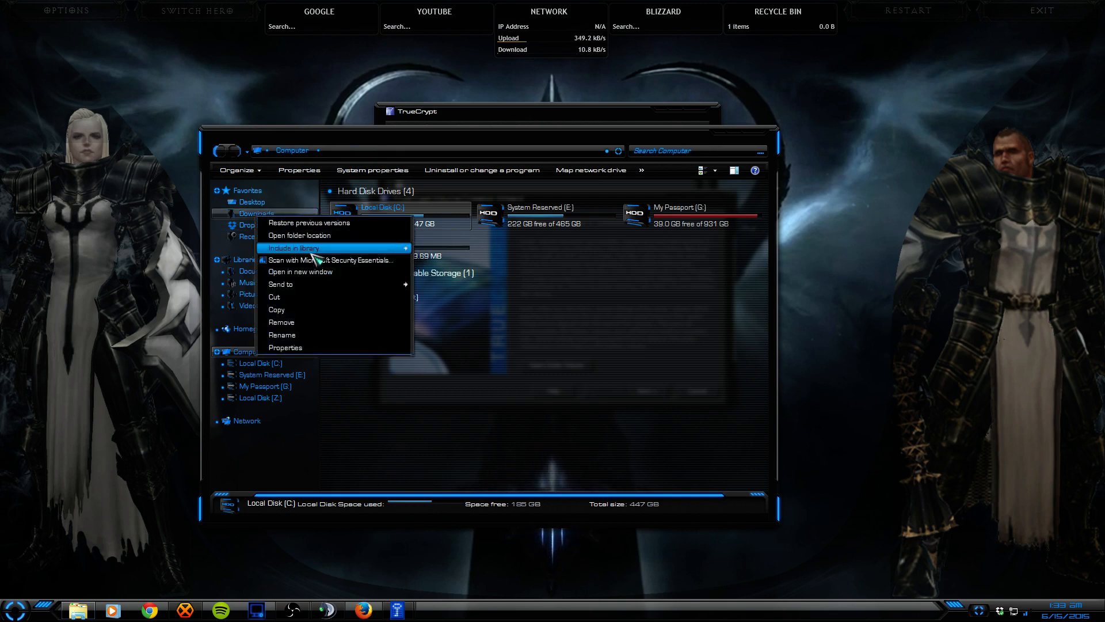
pyautogui.click(307, 238)
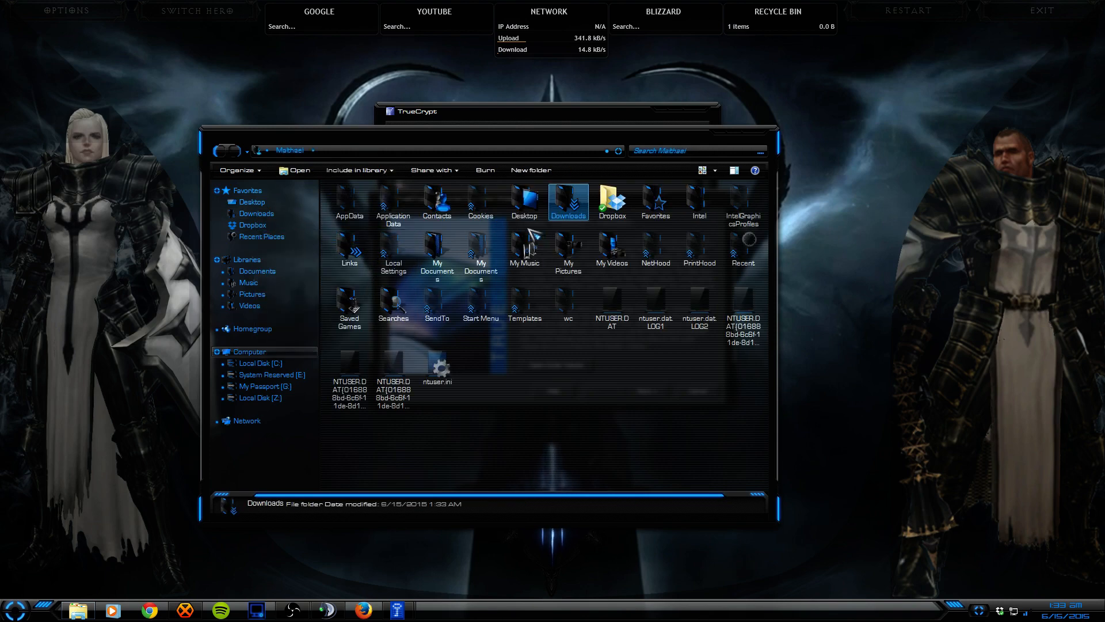
pyautogui.click(253, 214)
pyautogui.rightClick(283, 396)
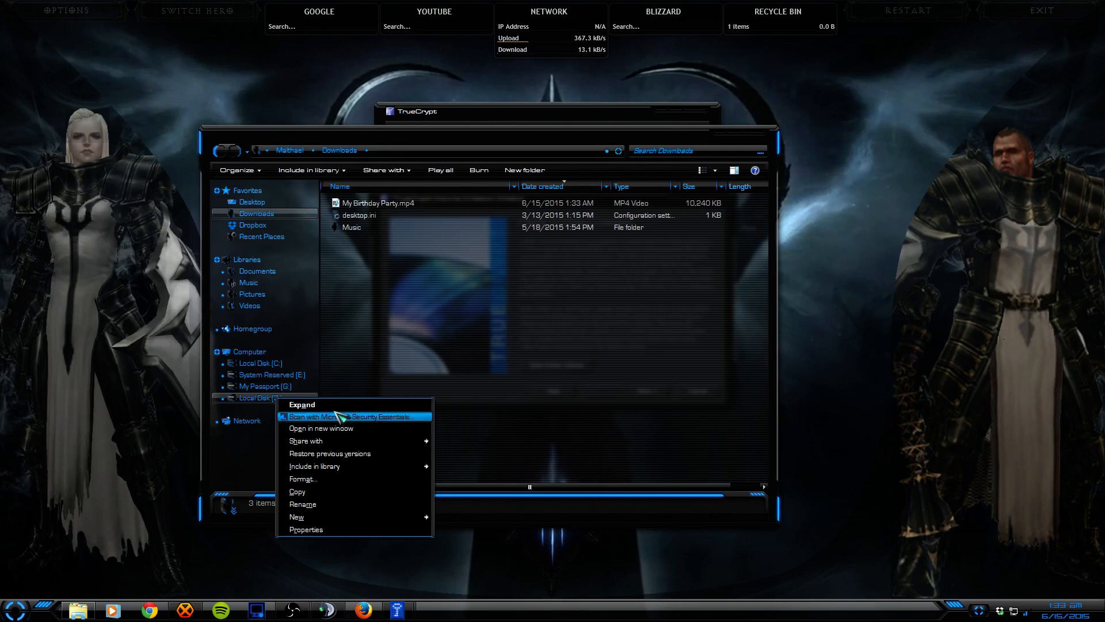
pyautogui.click(346, 430)
pyautogui.moveTo(424, 154); pyautogui.dragTo(548, 278)
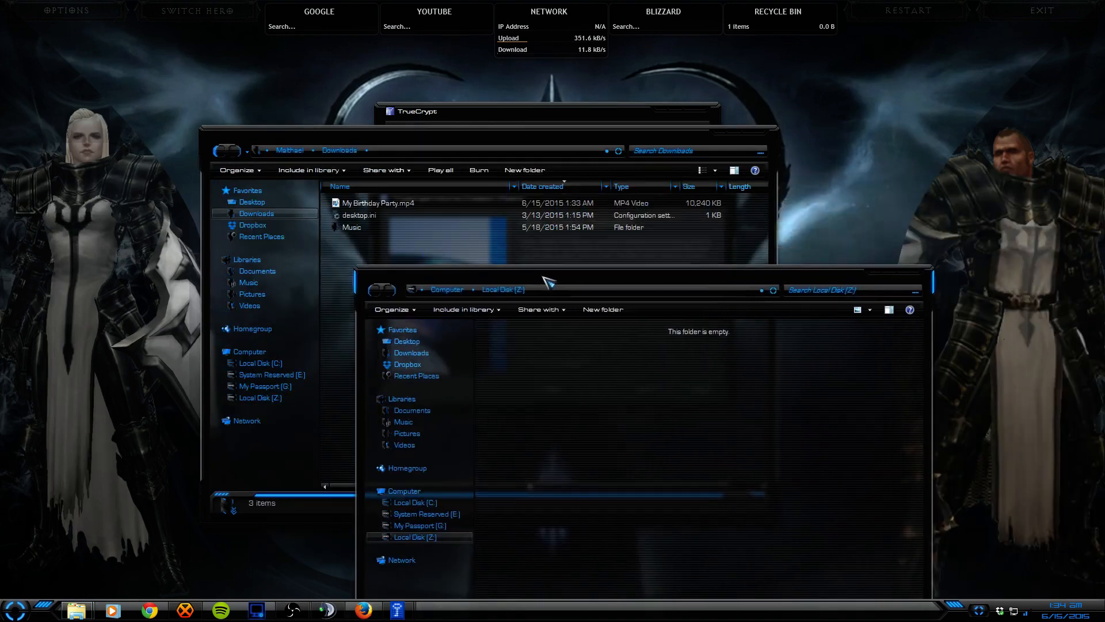
# Step: Copy MUSIC EXTENSION INSTRUCTIONS.png from Downloads\Music onto drive Z as a decoy file
pyautogui.doubleClick(347, 228)
pyautogui.moveTo(468, 142); pyautogui.dragTo(335, 67)
pyautogui.click(705, 282)
pyautogui.moveTo(518, 275); pyautogui.dragTo(574, 144)
pyautogui.click(236, 144)
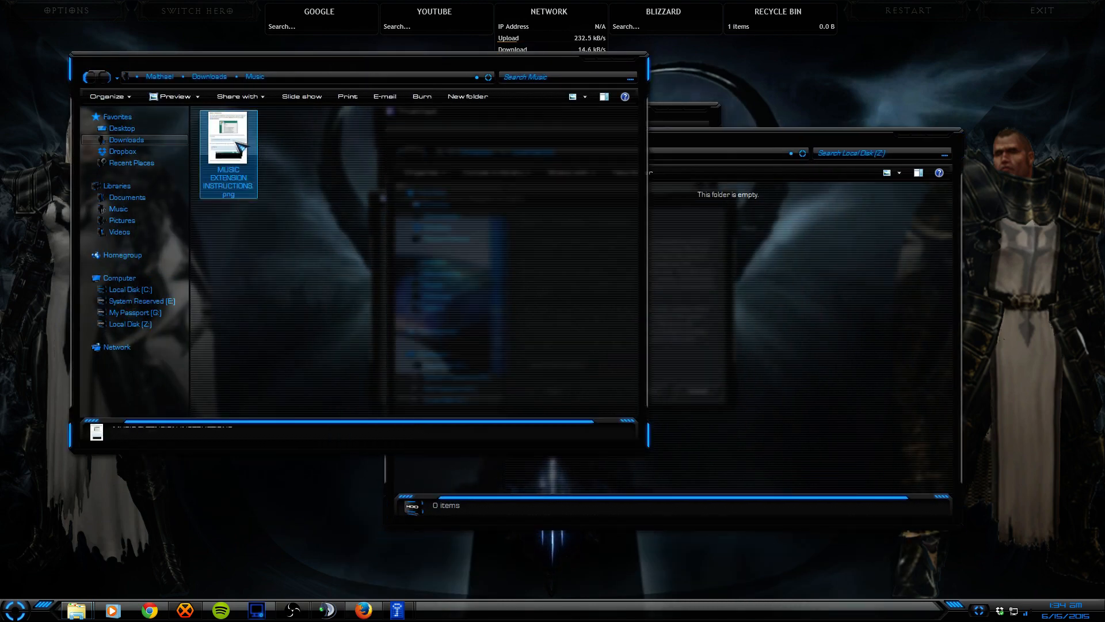
pyautogui.click(708, 148)
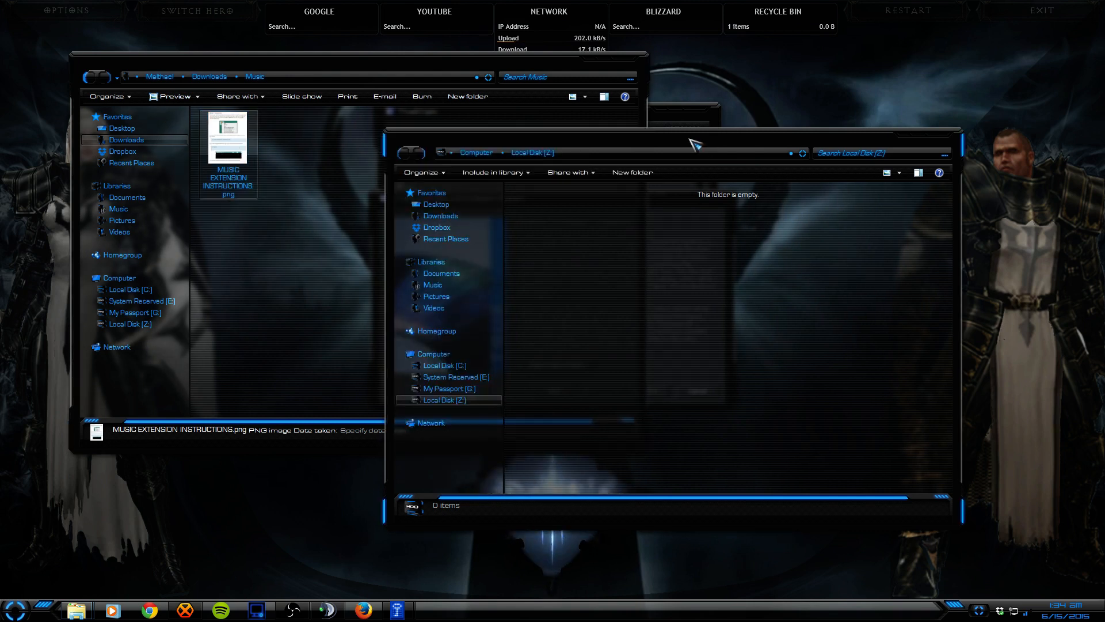
pyautogui.moveTo(691, 141); pyautogui.dragTo(688, 170)
pyautogui.moveTo(247, 154); pyautogui.dragTo(643, 267)
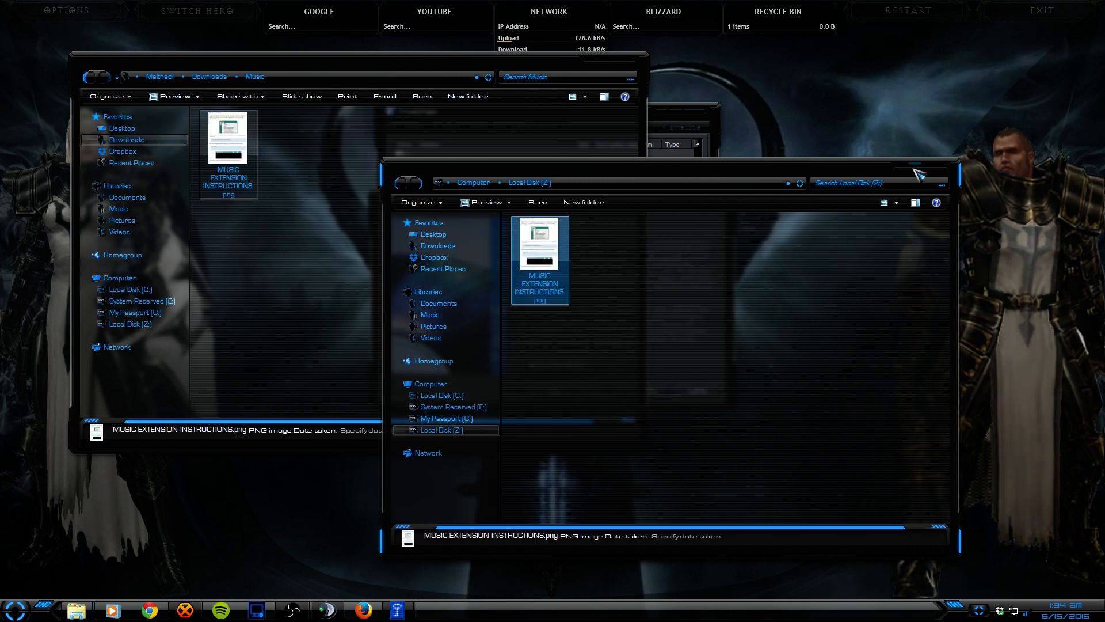
pyautogui.click(435, 384)
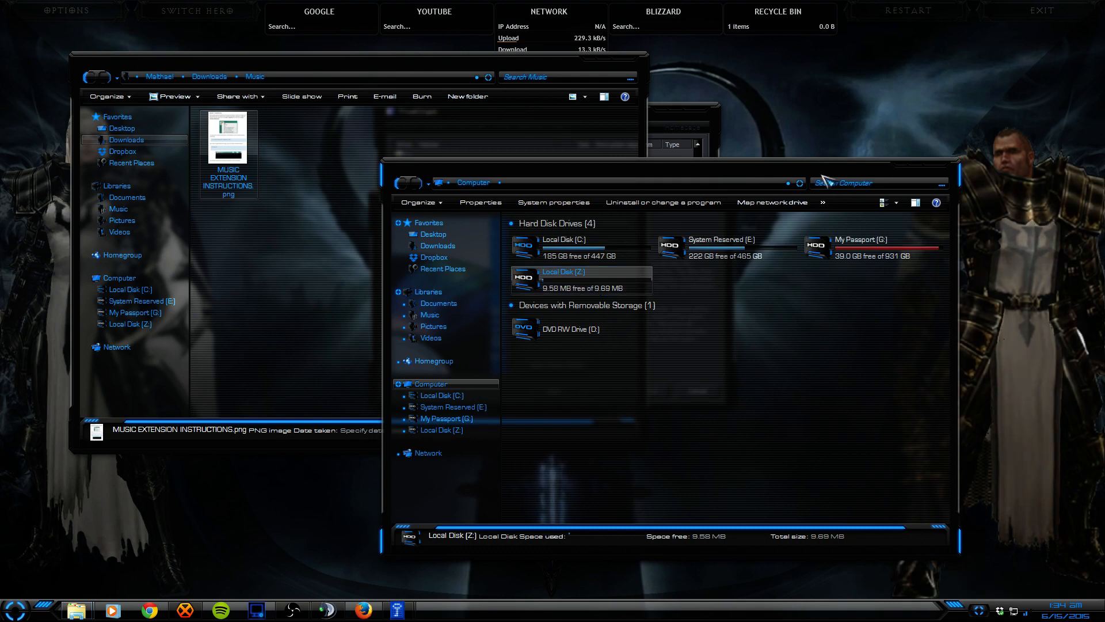
pyautogui.click(936, 171)
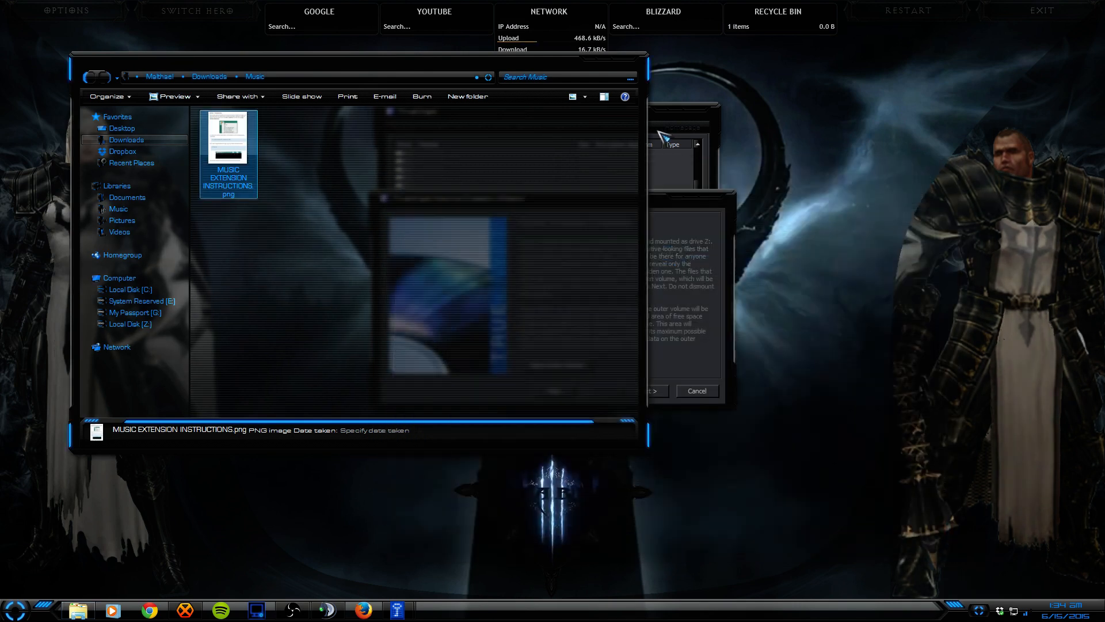
# Step: Close the Music folder window and continue past the Outer Volume Contents page
pyautogui.click(662, 180)
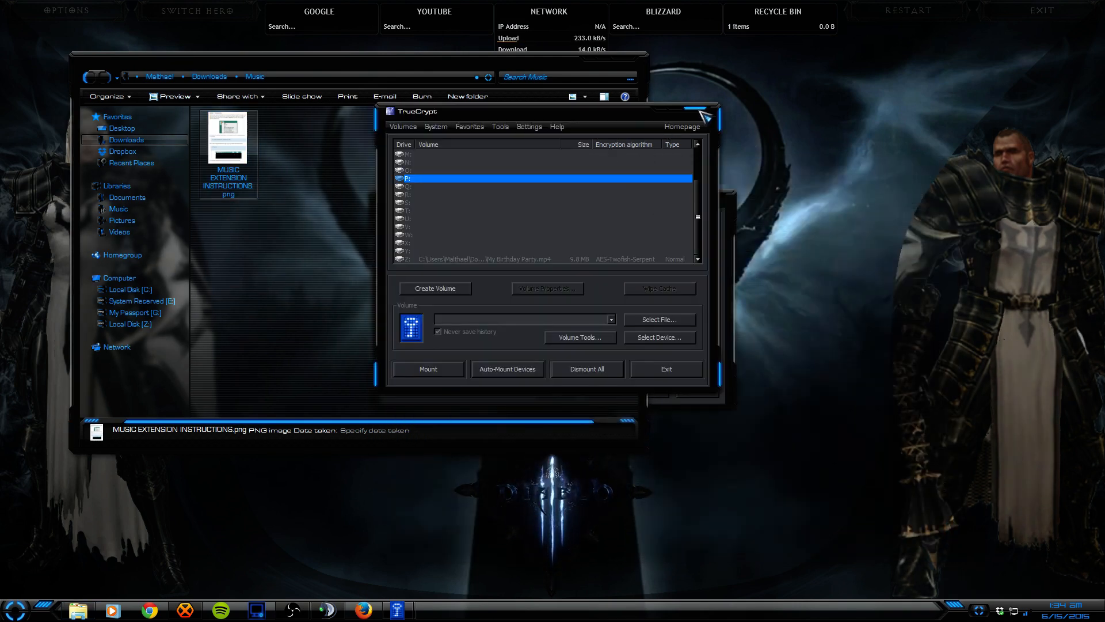
pyautogui.click(736, 239)
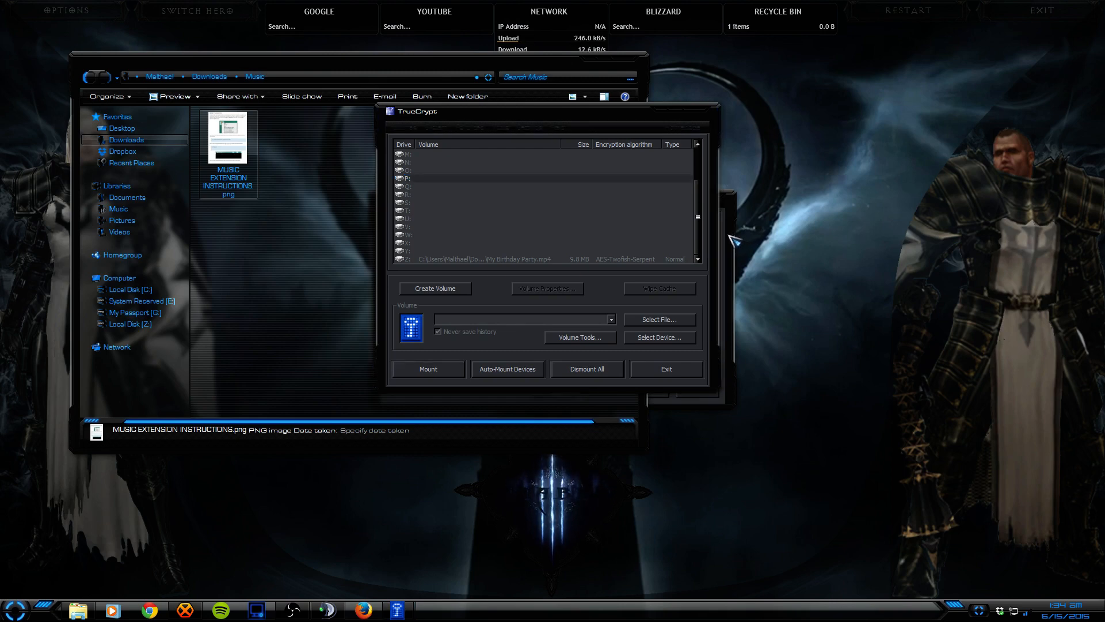
pyautogui.moveTo(599, 118); pyautogui.dragTo(792, 314)
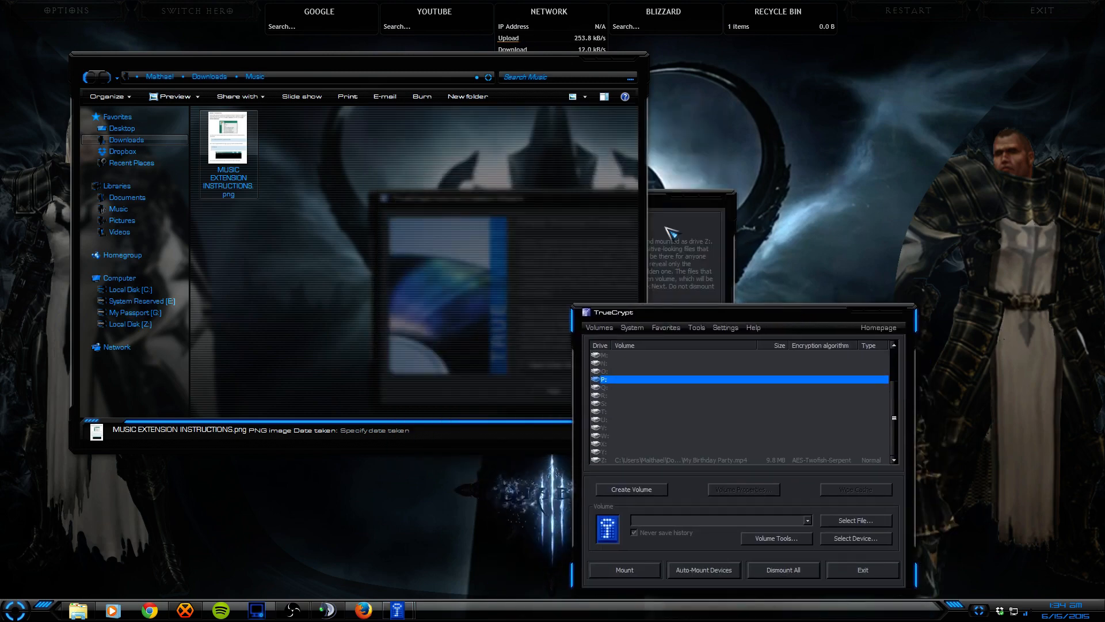
pyautogui.click(638, 60)
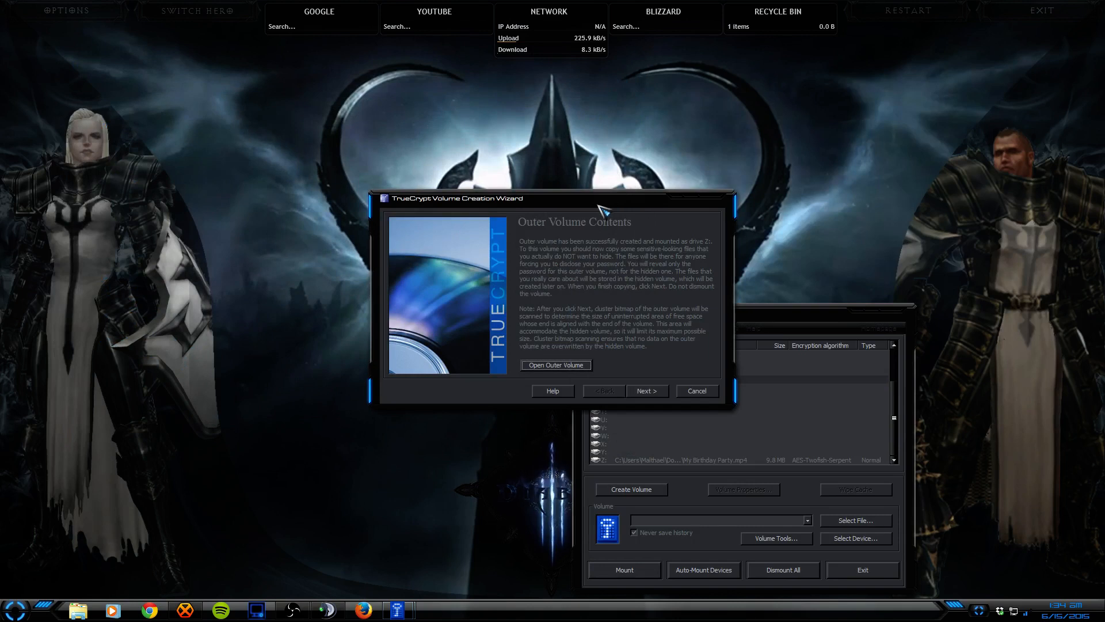
pyautogui.moveTo(599, 206); pyautogui.dragTo(531, 131)
pyautogui.click(581, 315)
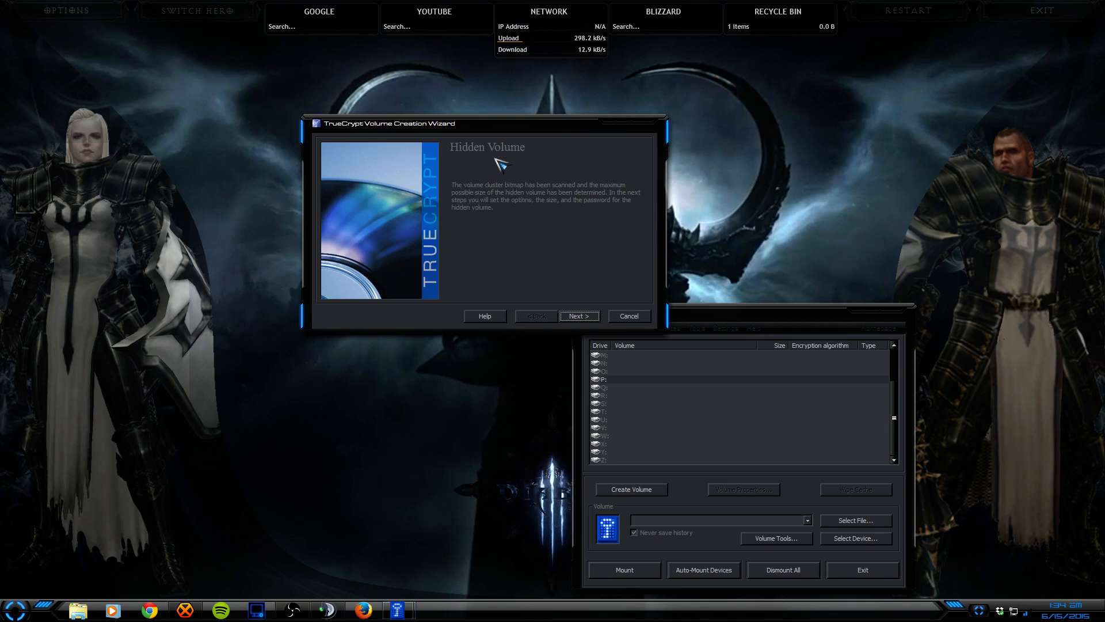
# Step: Continue past the Hidden Volume page, leaving AES-Twofish-Serpent as the hidden volume's encryption
pyautogui.click(578, 316)
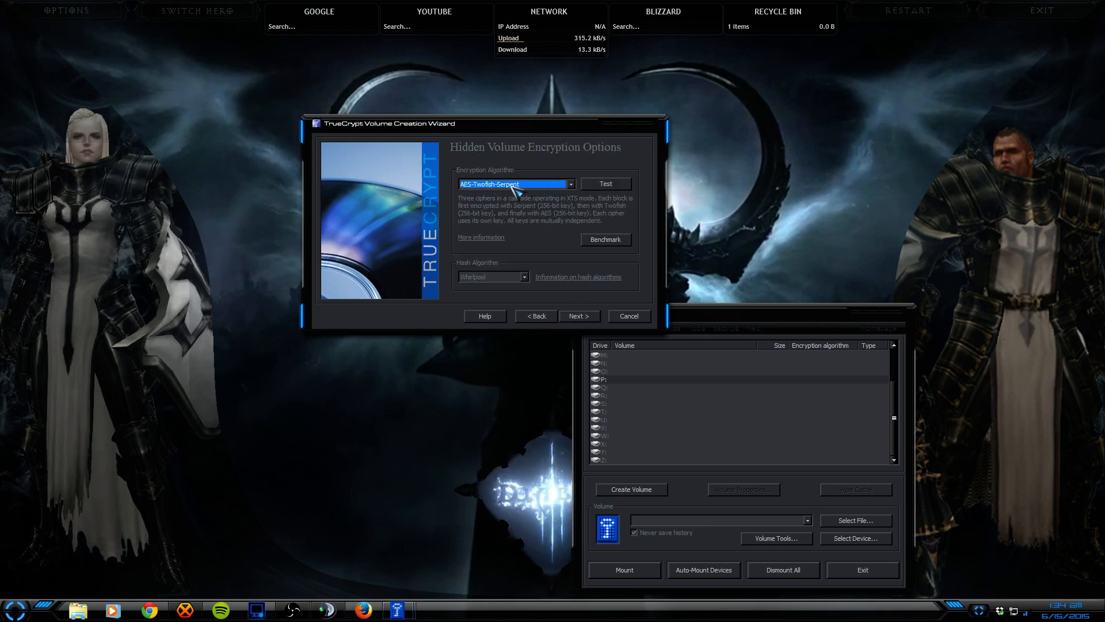
pyautogui.click(591, 317)
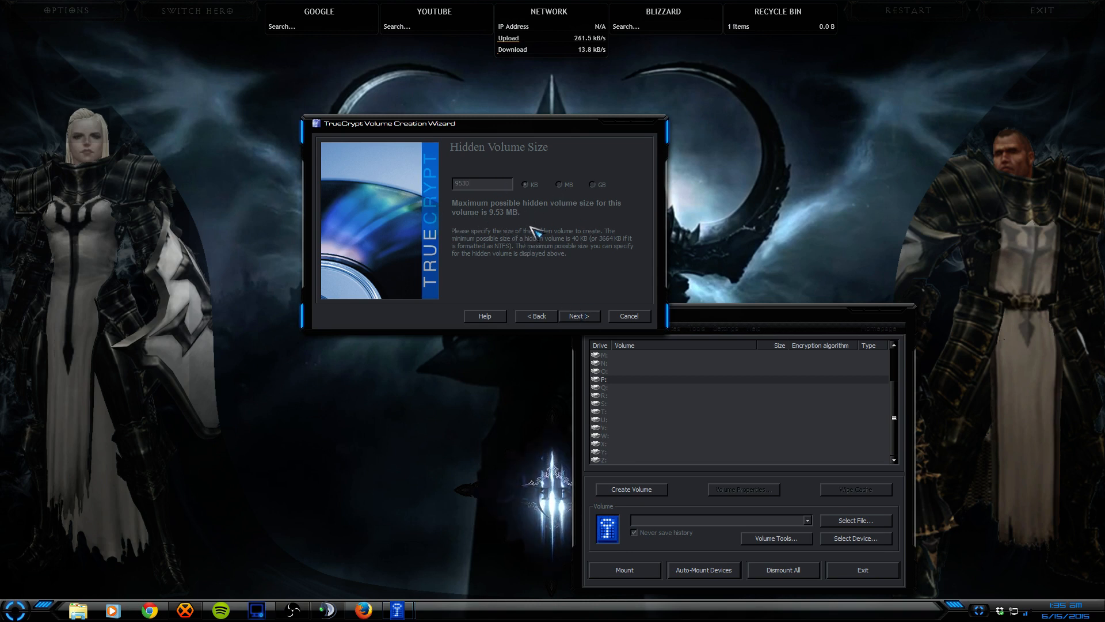
# Step: Accept 9530 KB as the hidden volume size, answering Yes to the size warning
pyautogui.click(577, 317)
pyautogui.moveTo(538, 268); pyautogui.dragTo(507, 257)
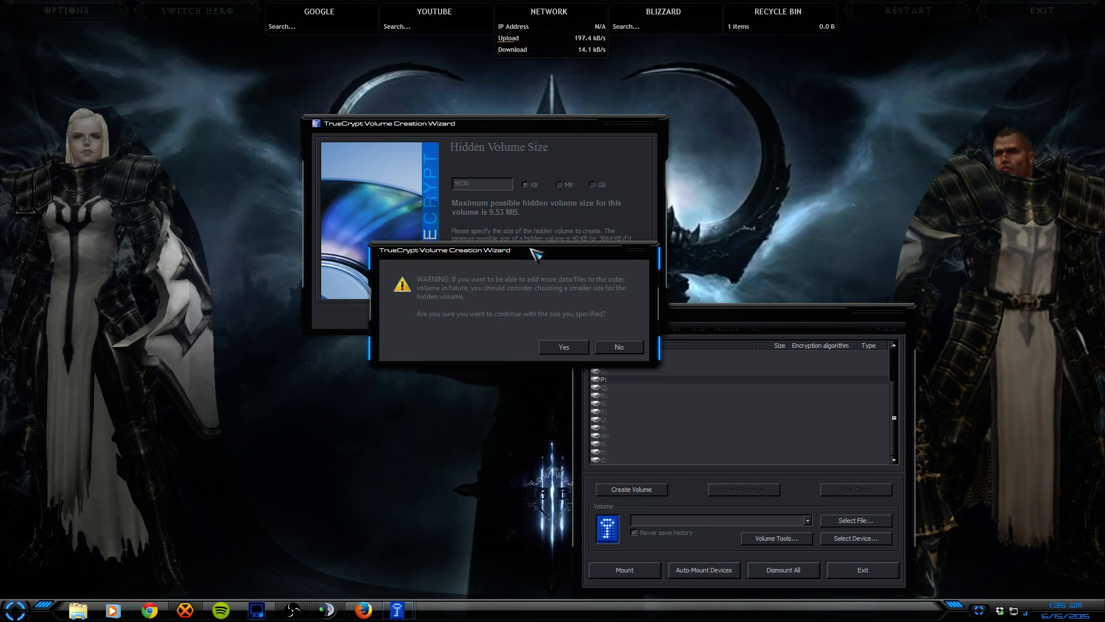
pyautogui.click(561, 348)
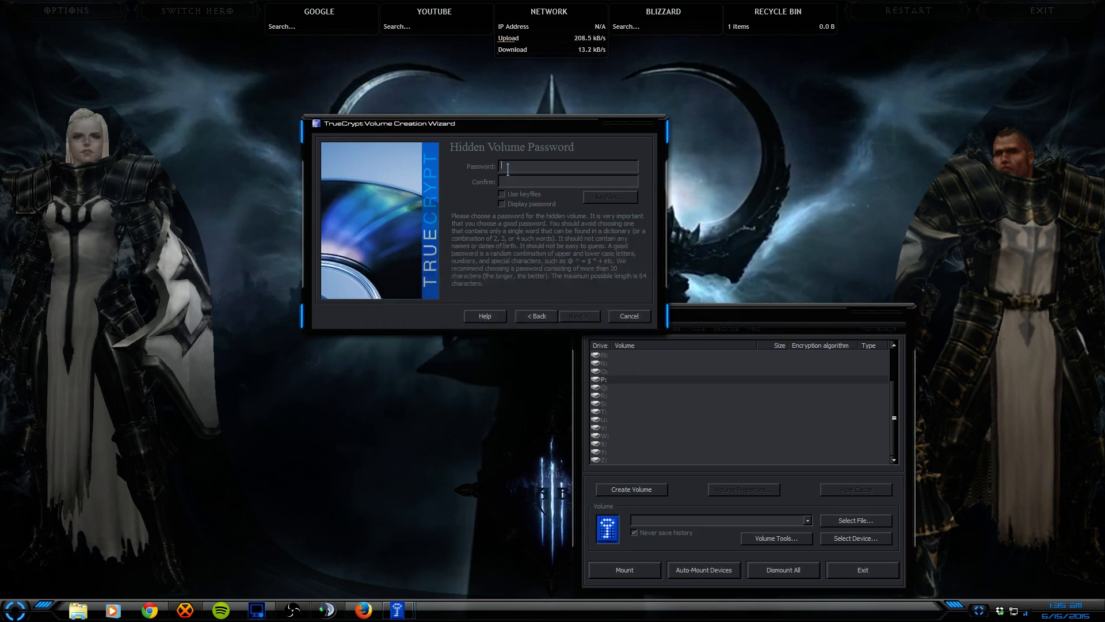
# Step: Enter the hidden volume's password with Display password on, and add Desktop.tif and Desktop2.tif as keyfiles
pyautogui.click(503, 203)
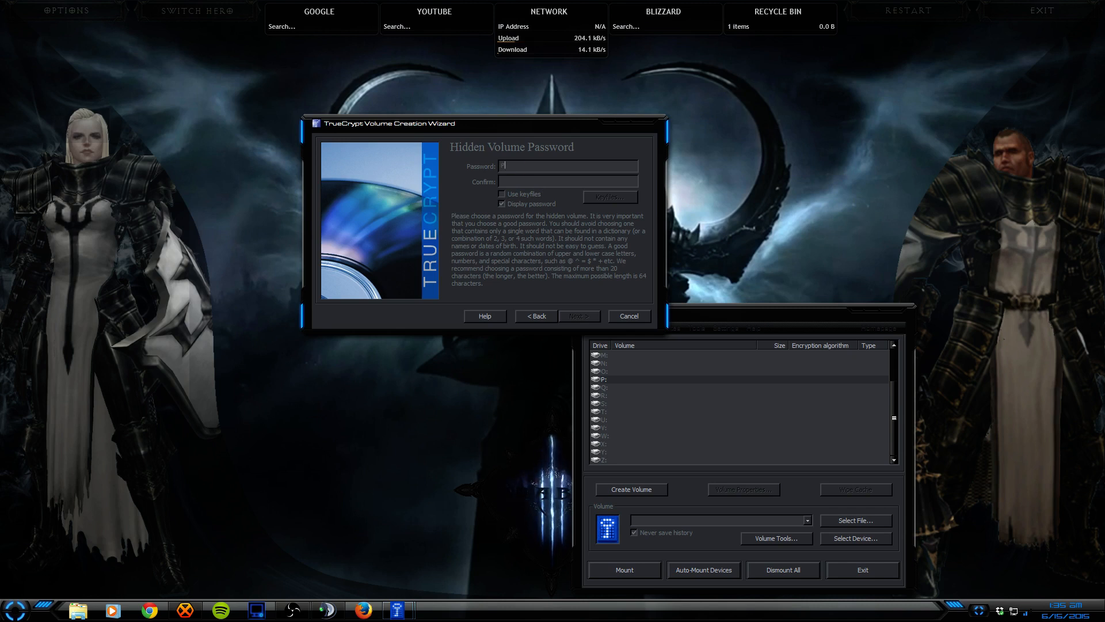
pyautogui.write('Pass123')
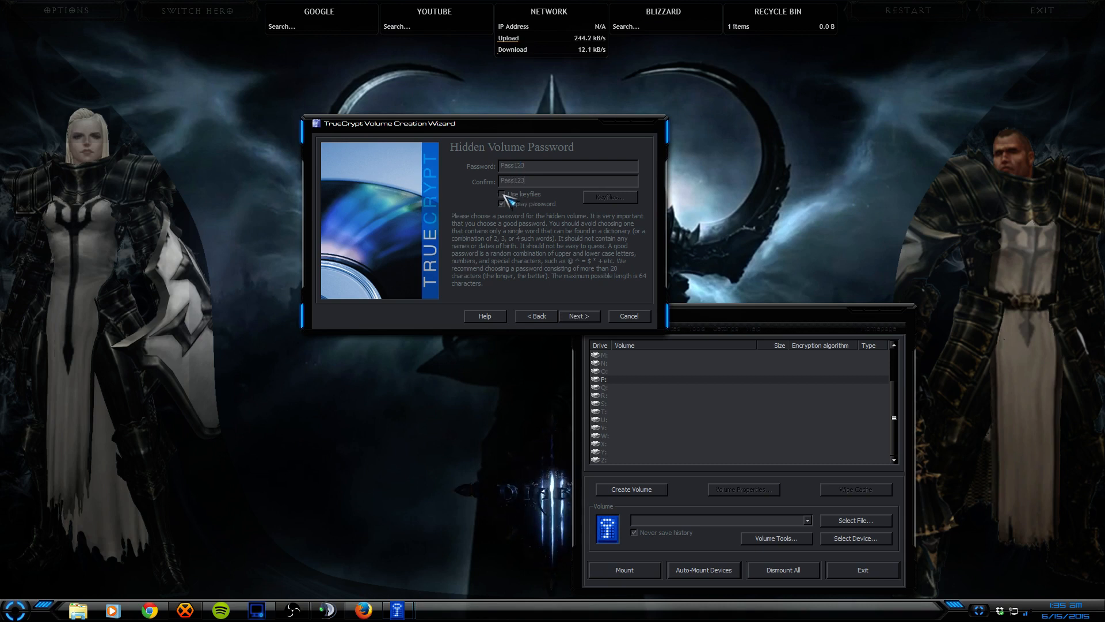
pyautogui.click(611, 198)
pyautogui.click(434, 325)
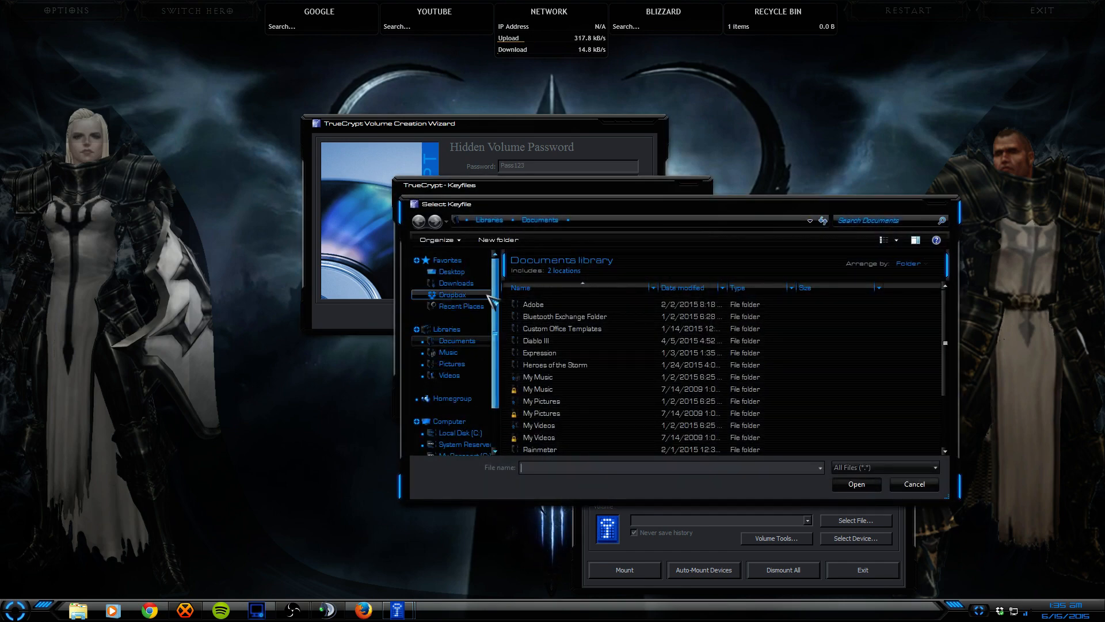
pyautogui.doubleClick(547, 449)
pyautogui.doubleClick(532, 308)
pyautogui.doubleClick(535, 318)
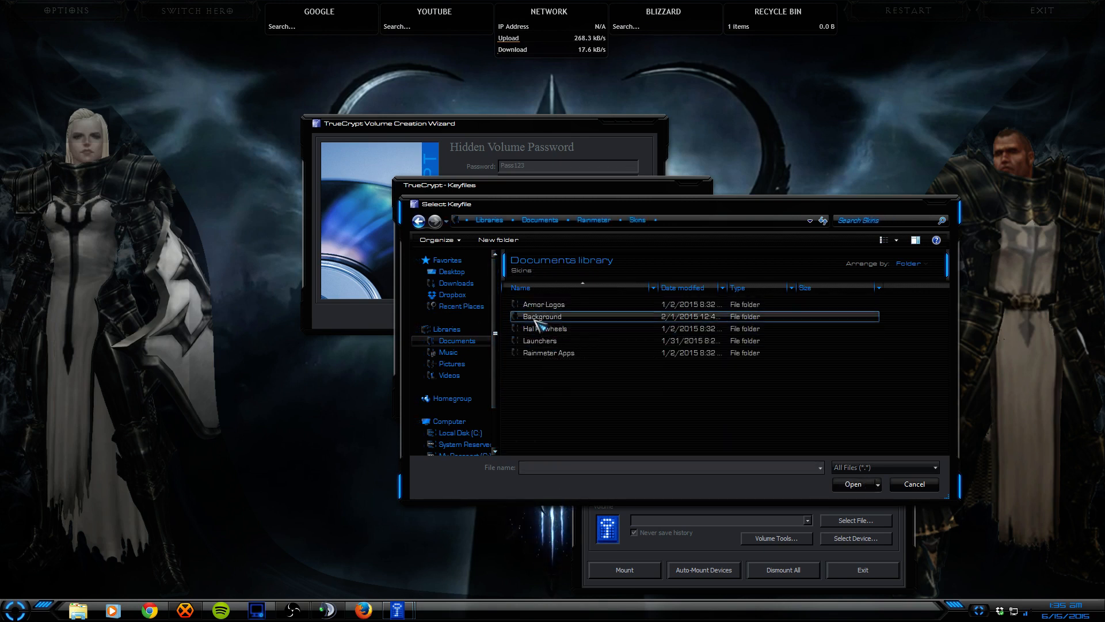
pyautogui.doubleClick(534, 310)
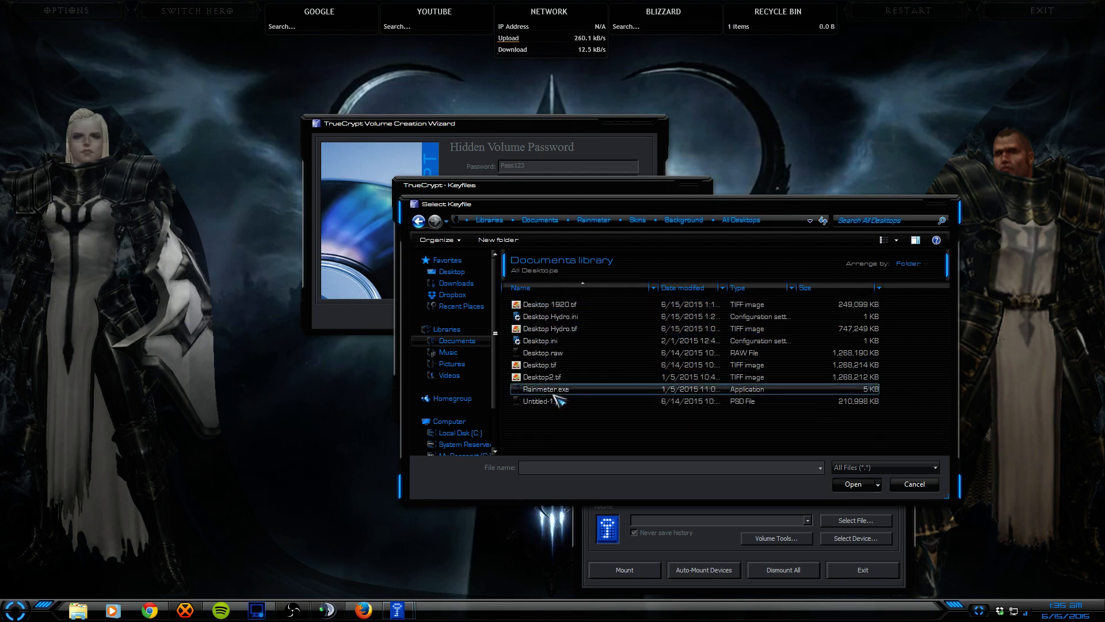
pyautogui.click(508, 365)
pyautogui.keyDown('shift'); pyautogui.click(518, 377); pyautogui.keyUp('shift')
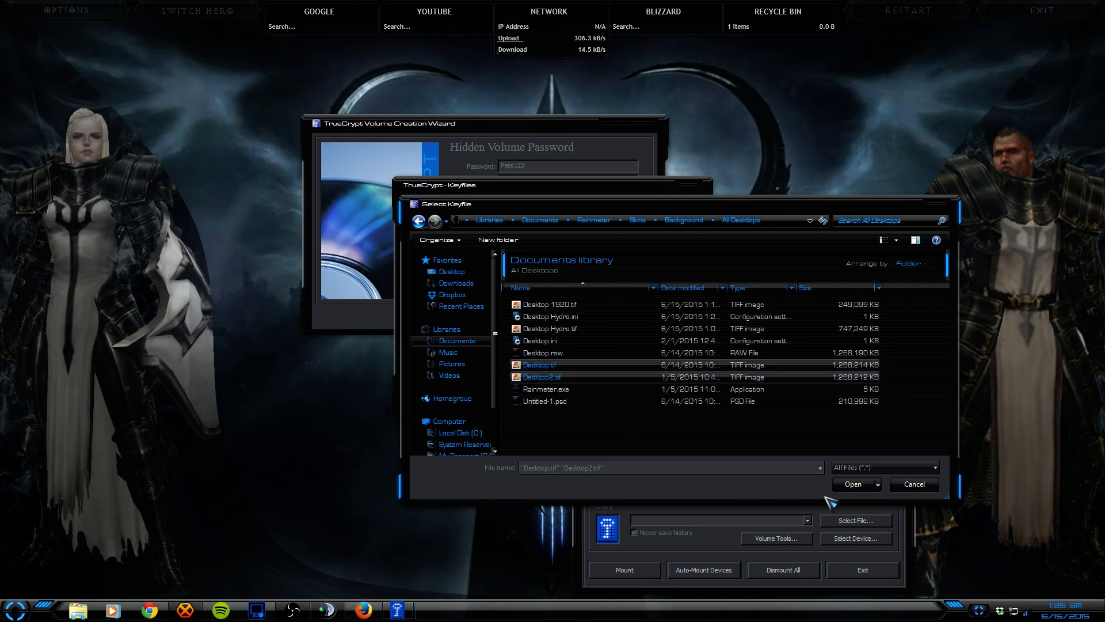
pyautogui.click(860, 485)
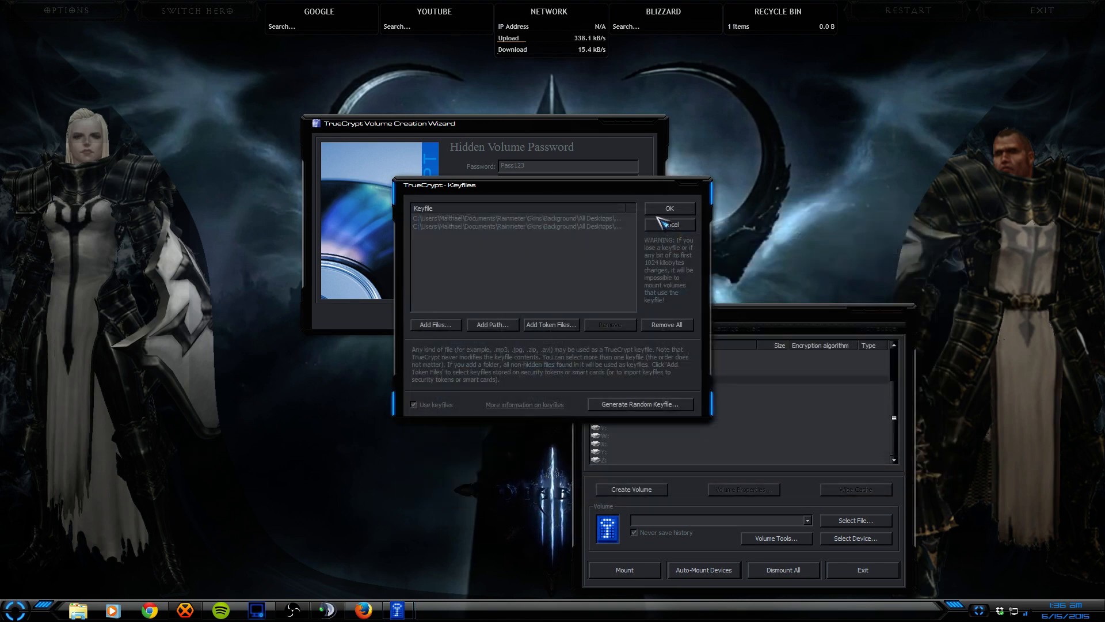
pyautogui.click(676, 210)
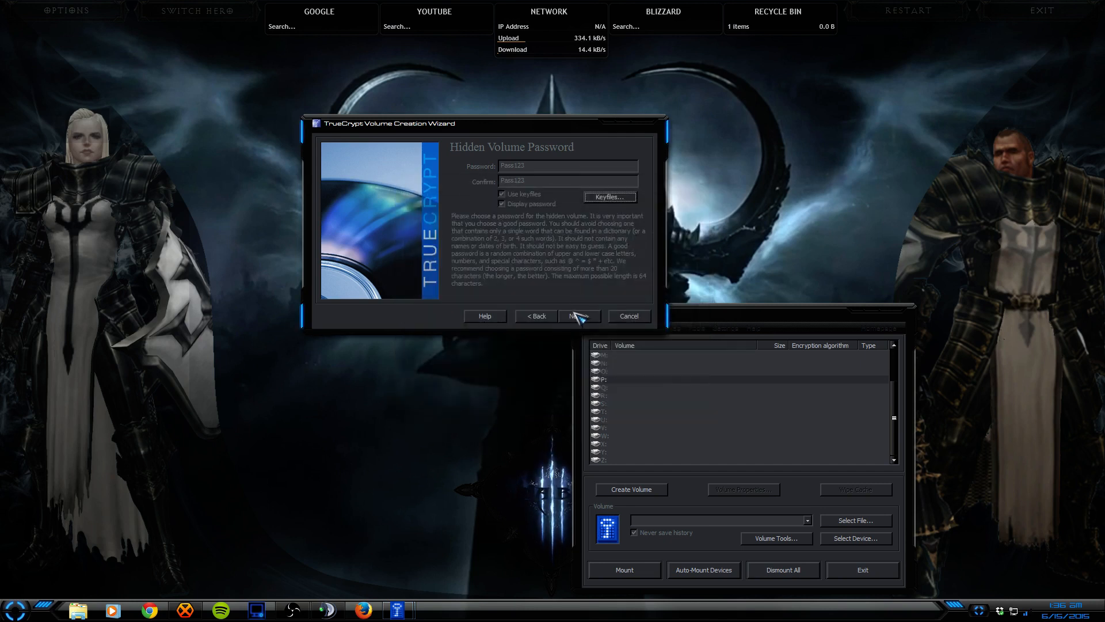
# Step: Accept the short-password warning and format the hidden volume
pyautogui.click(580, 318)
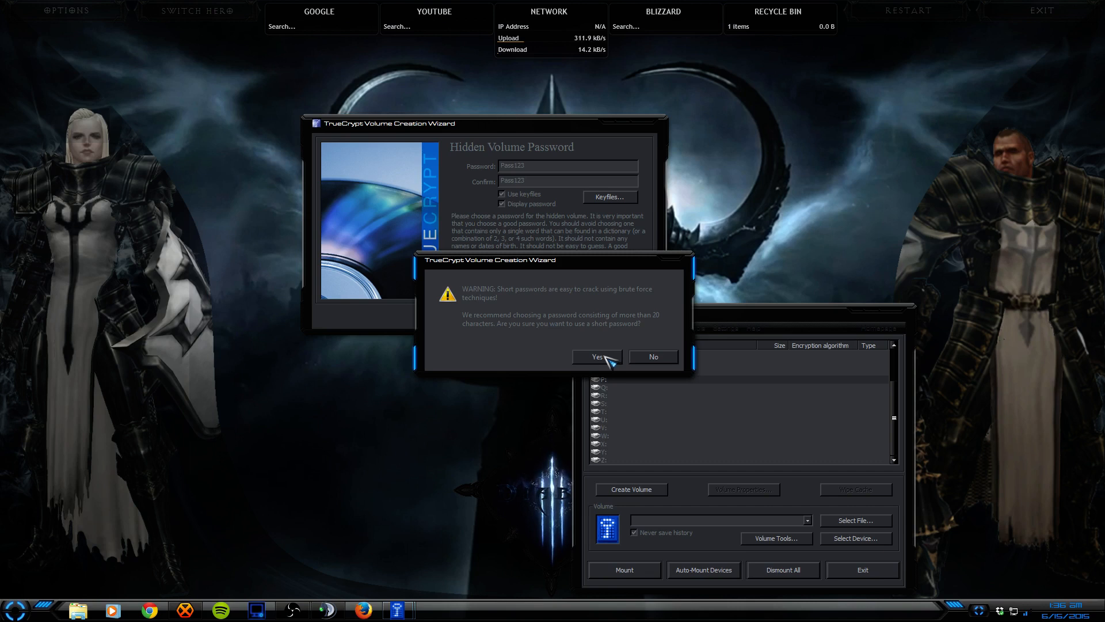
pyautogui.click(604, 357)
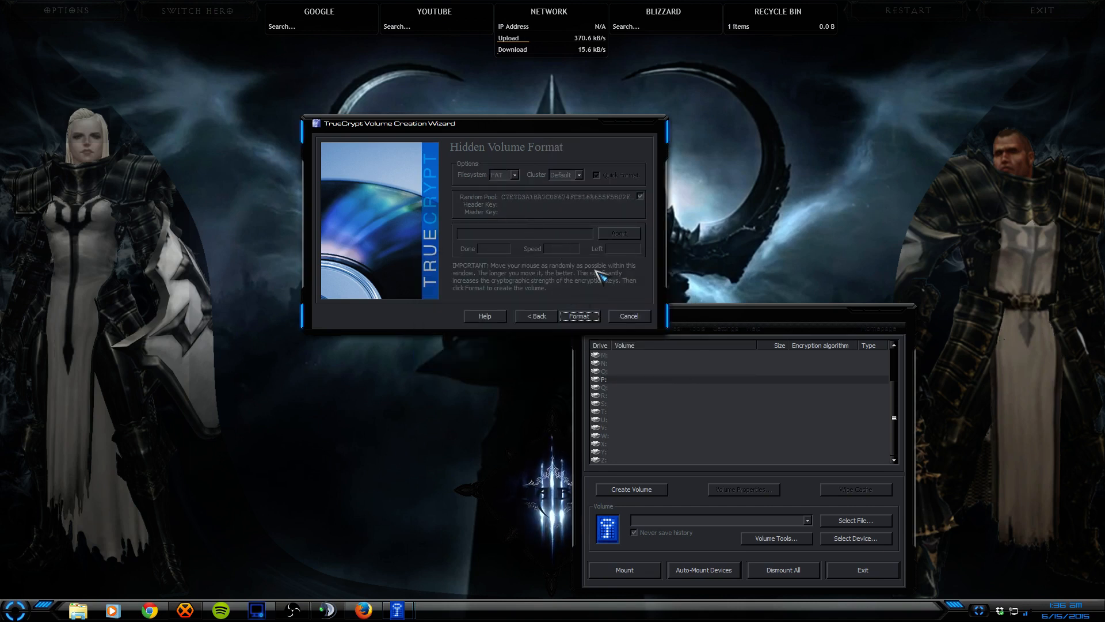
pyautogui.click(578, 316)
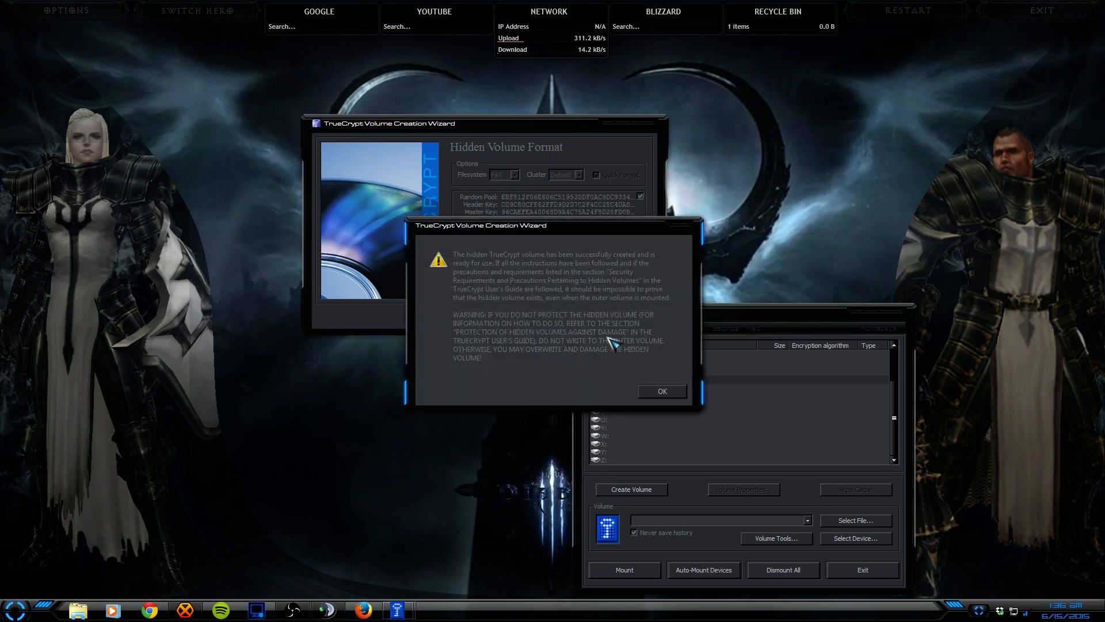
pyautogui.click(662, 391)
# Step: Close the volume creation wizard and the main TrueCrypt window
pyautogui.click(644, 123)
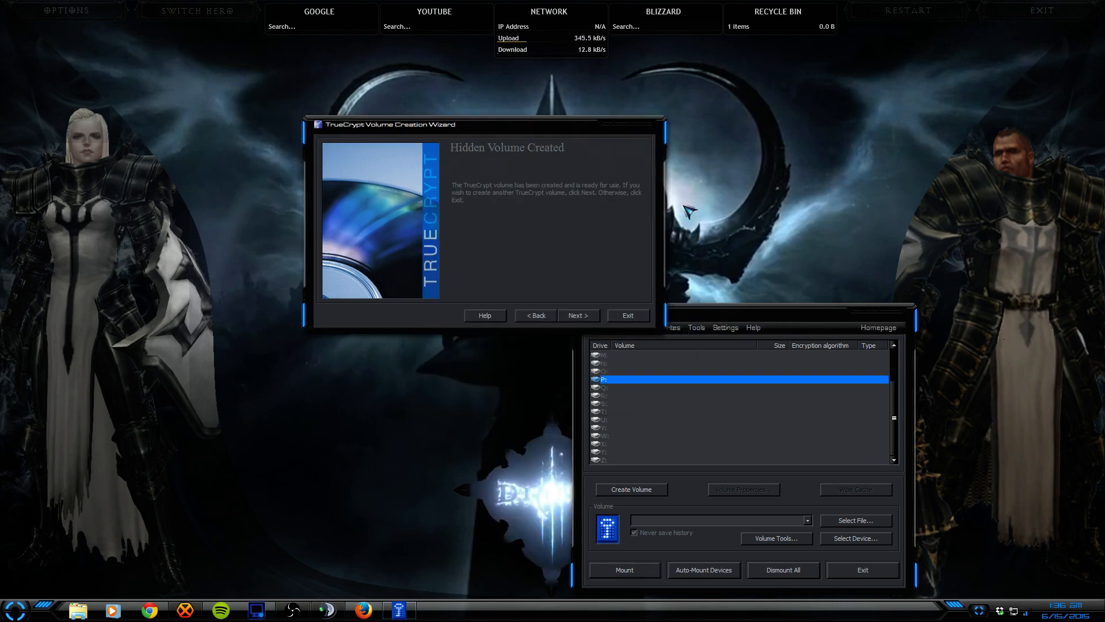
pyautogui.moveTo(713, 318); pyautogui.dragTo(597, 129)
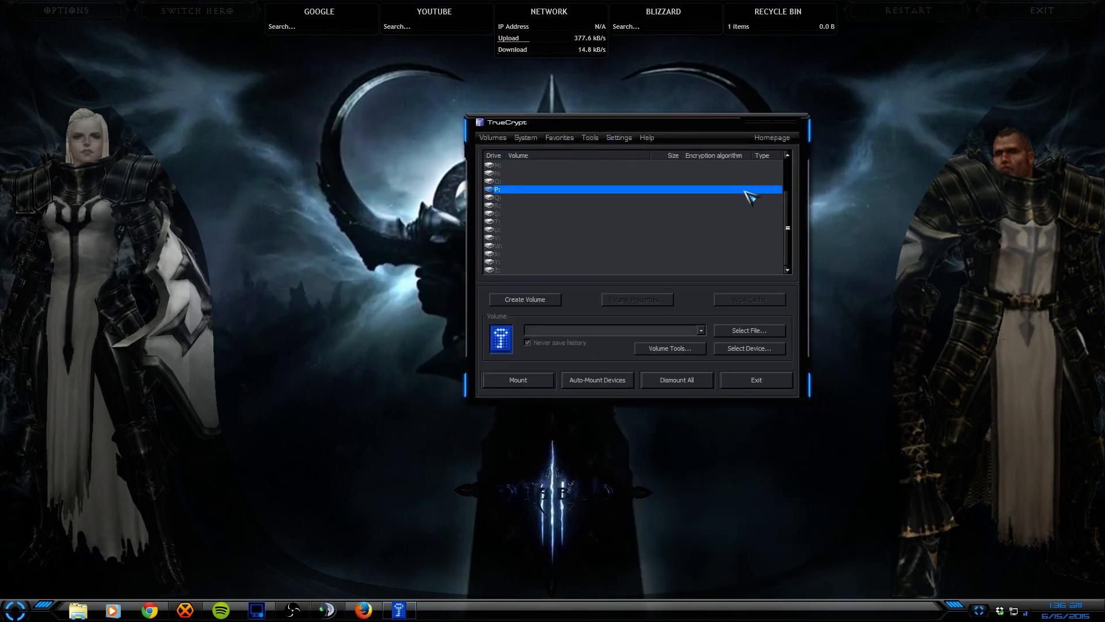
pyautogui.click(793, 121)
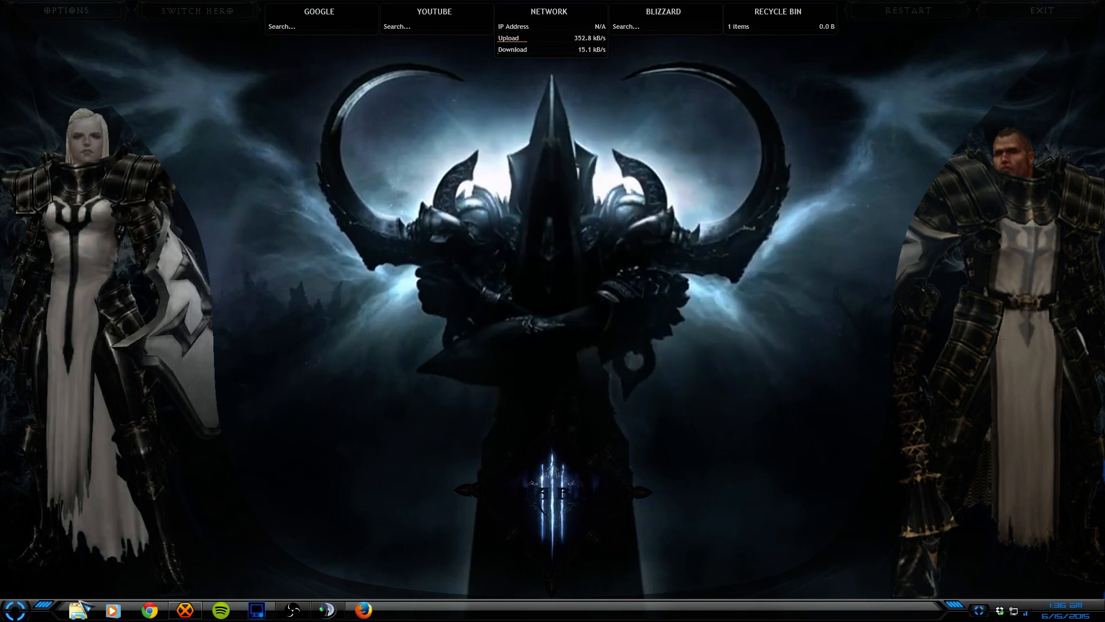
# Step: Open the True Crypt folder on Local Disk (C:) and launch TrueCrypt.exe
pyautogui.click(79, 609)
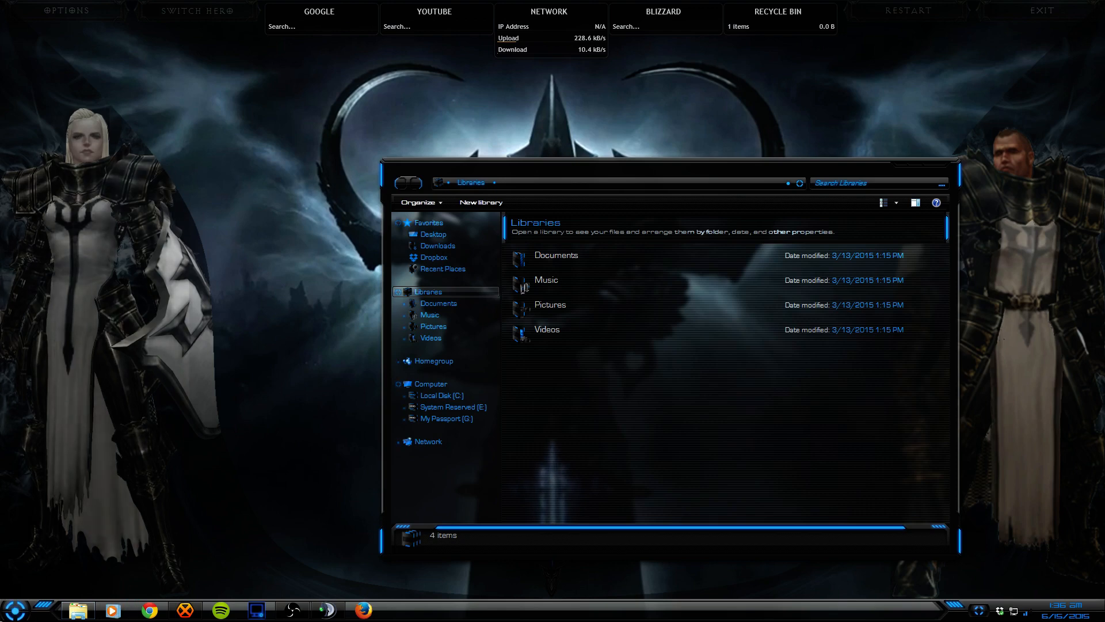
pyautogui.click(437, 395)
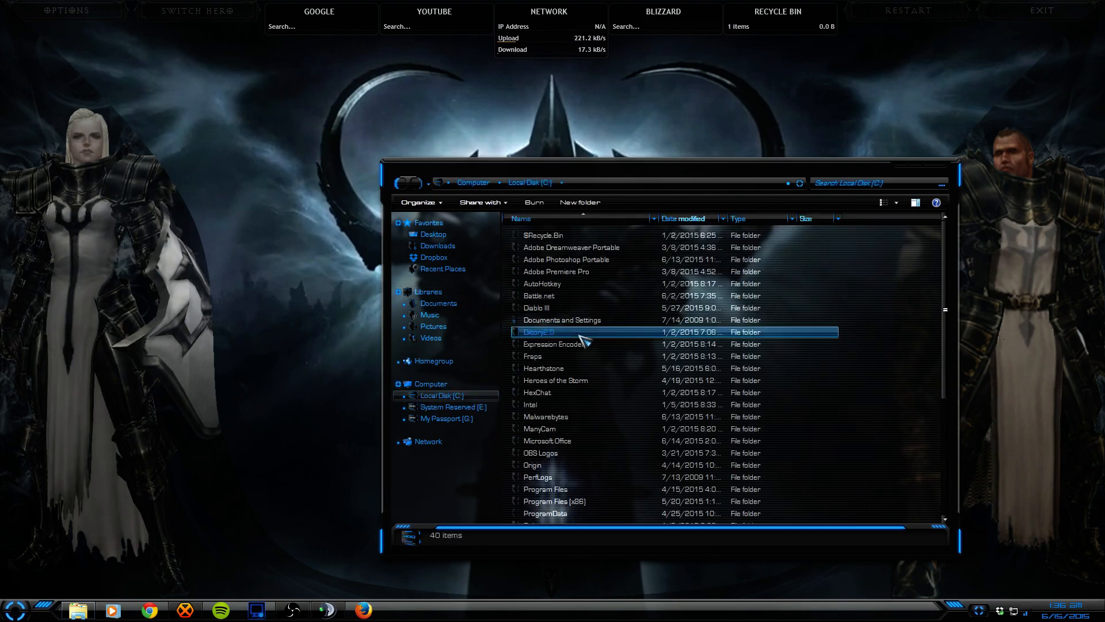
pyautogui.scroll(-5, 583, 346)
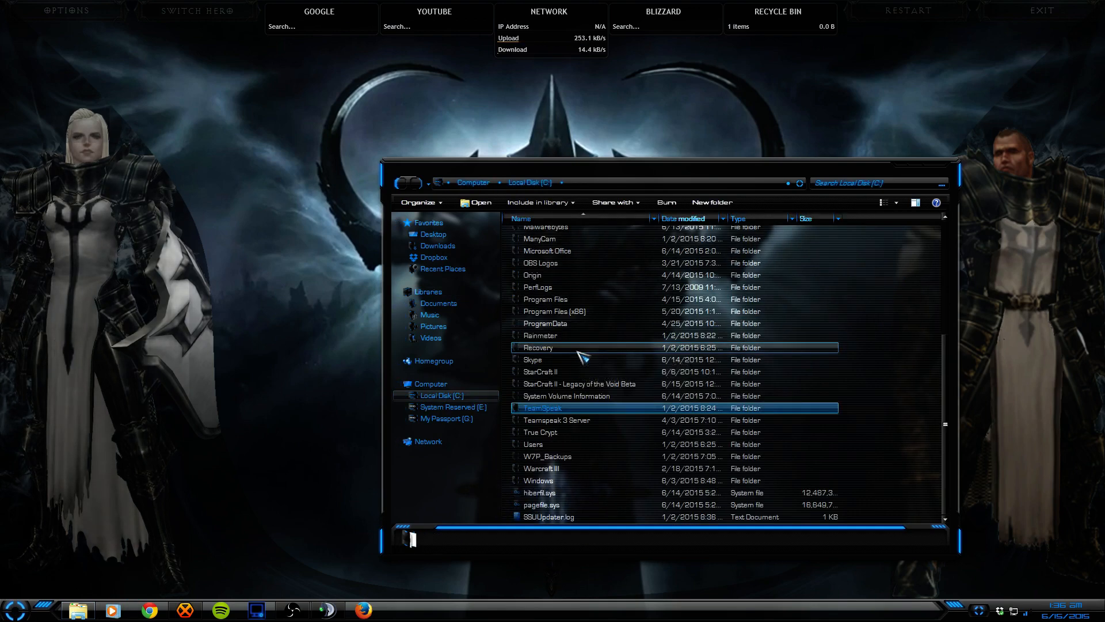
pyautogui.click(567, 407)
pyautogui.doubleClick(545, 433)
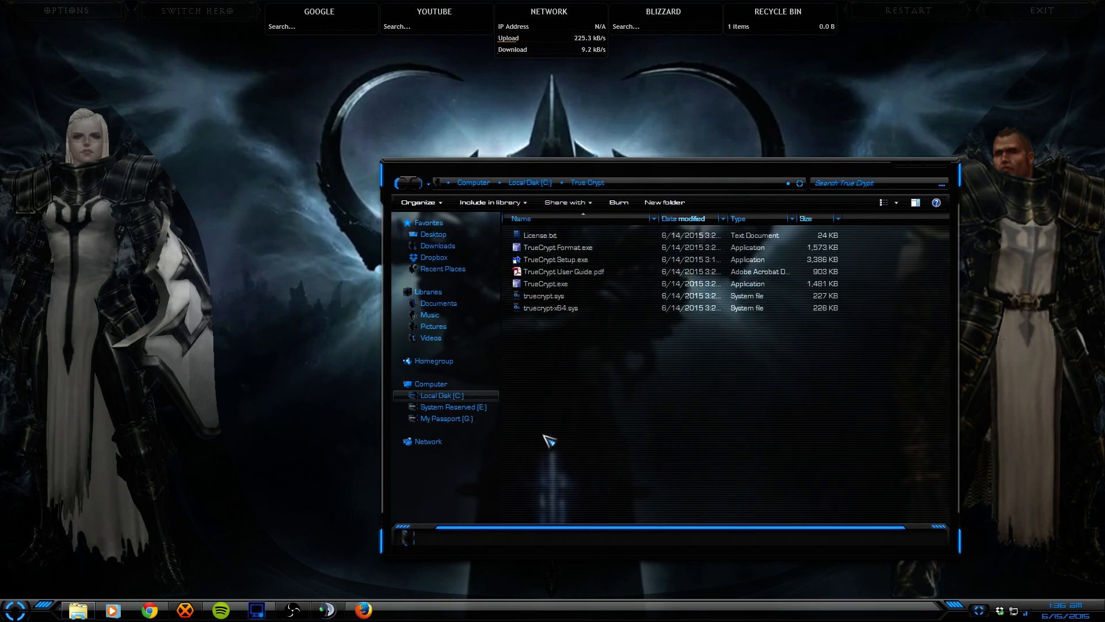
pyautogui.doubleClick(546, 291)
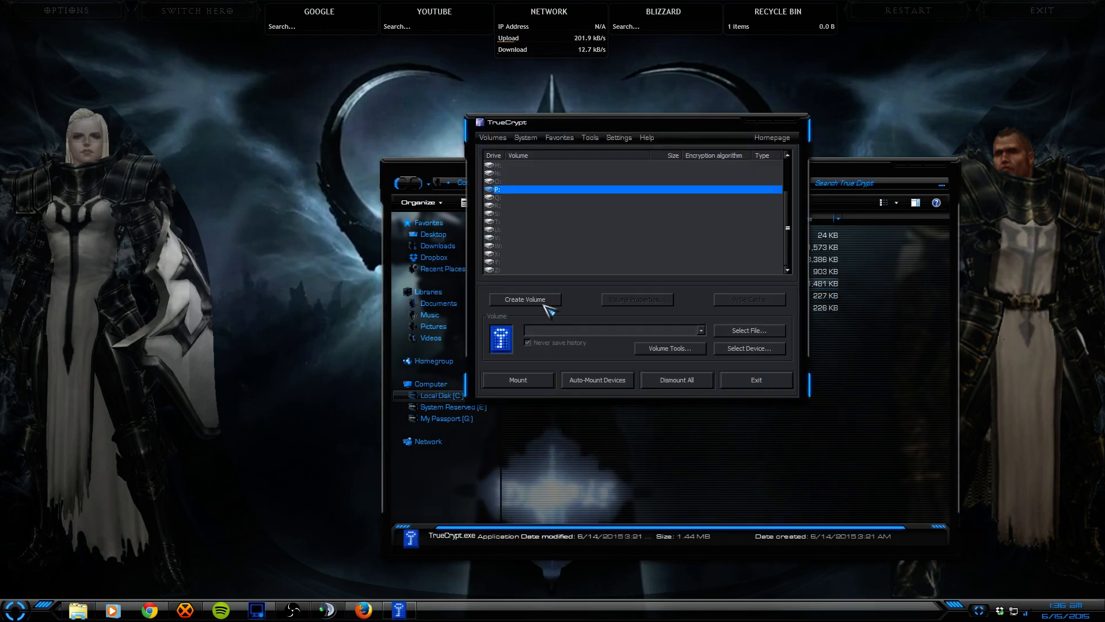
# Step: Dismiss the no-volume-selected warning and start choosing a container file to mount
pyautogui.click(519, 382)
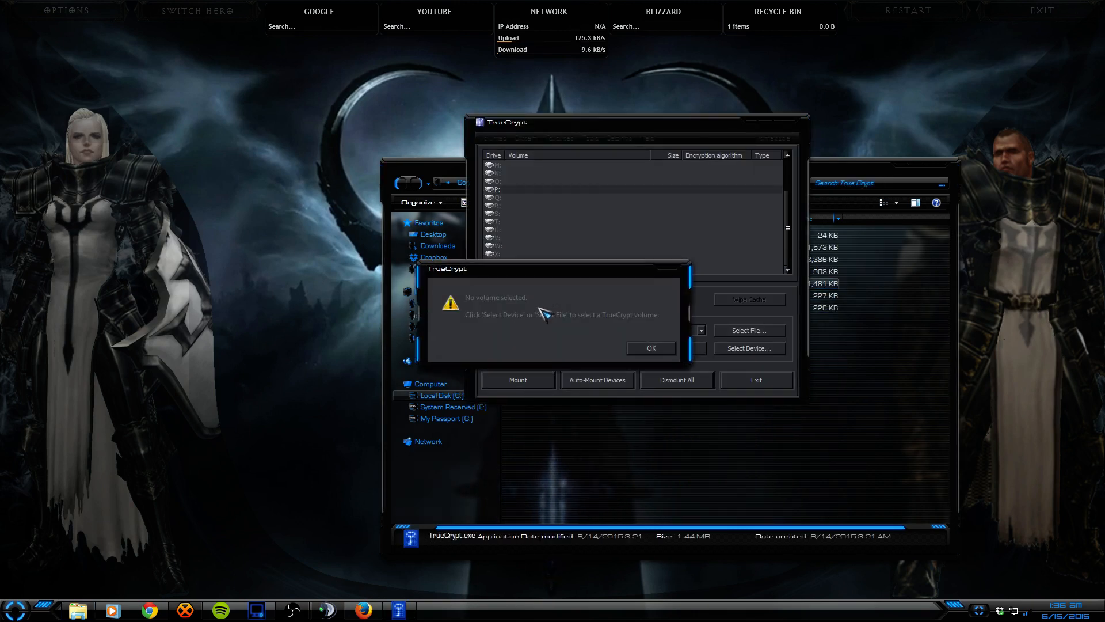
pyautogui.click(645, 350)
pyautogui.click(757, 329)
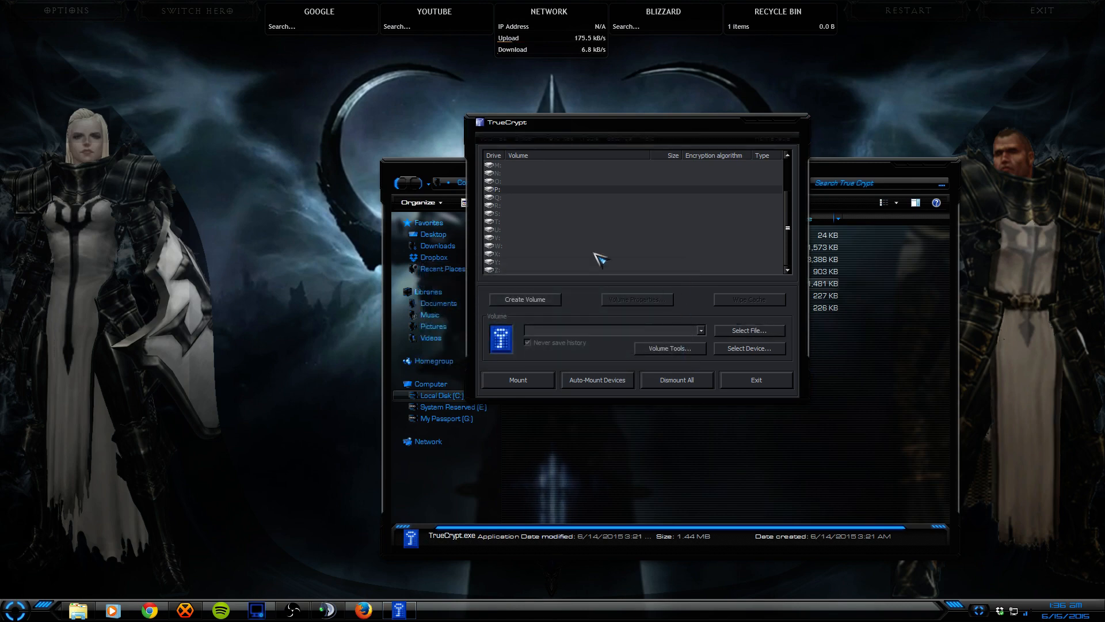
# Step: Select My Birthday Party.mp4 as the volume and begin mounting it with keyfiles
pyautogui.doubleClick(736, 237)
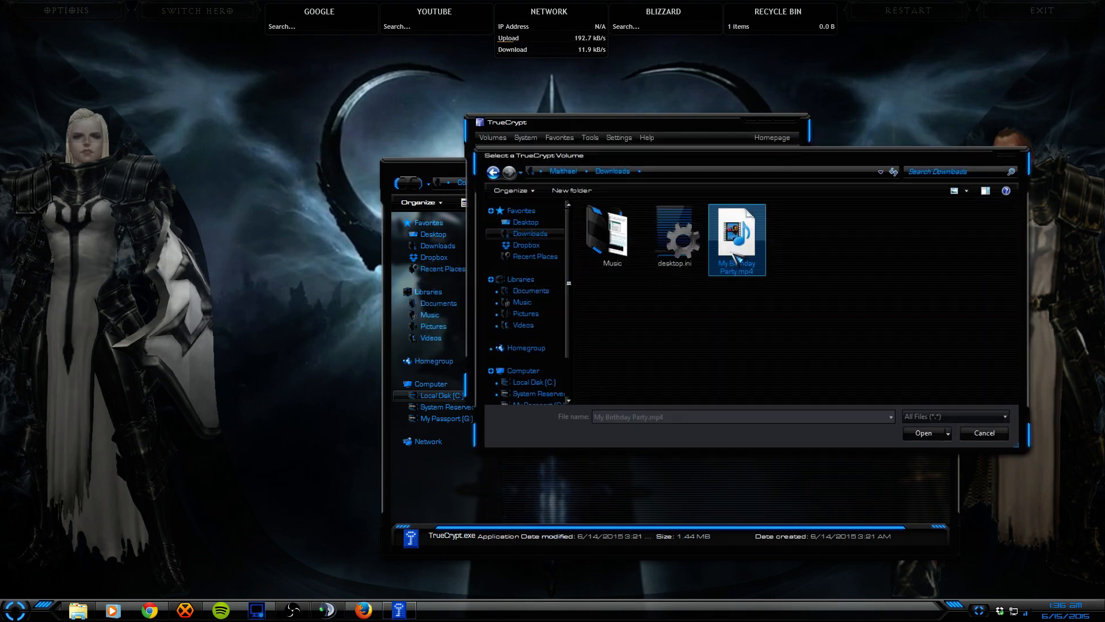
pyautogui.click(547, 383)
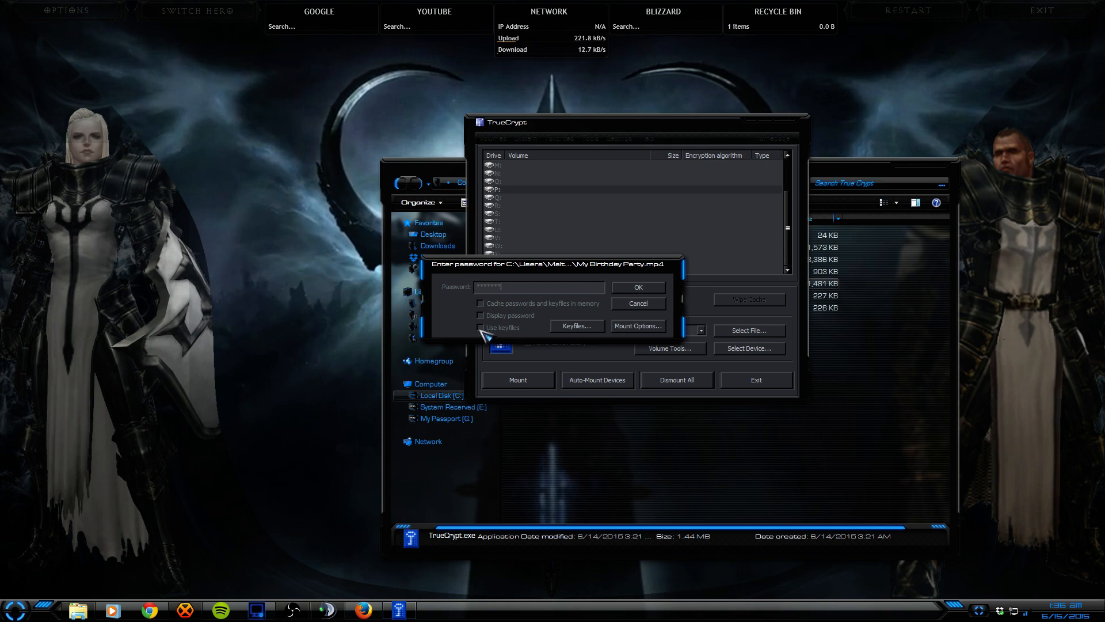
pyautogui.click(567, 331)
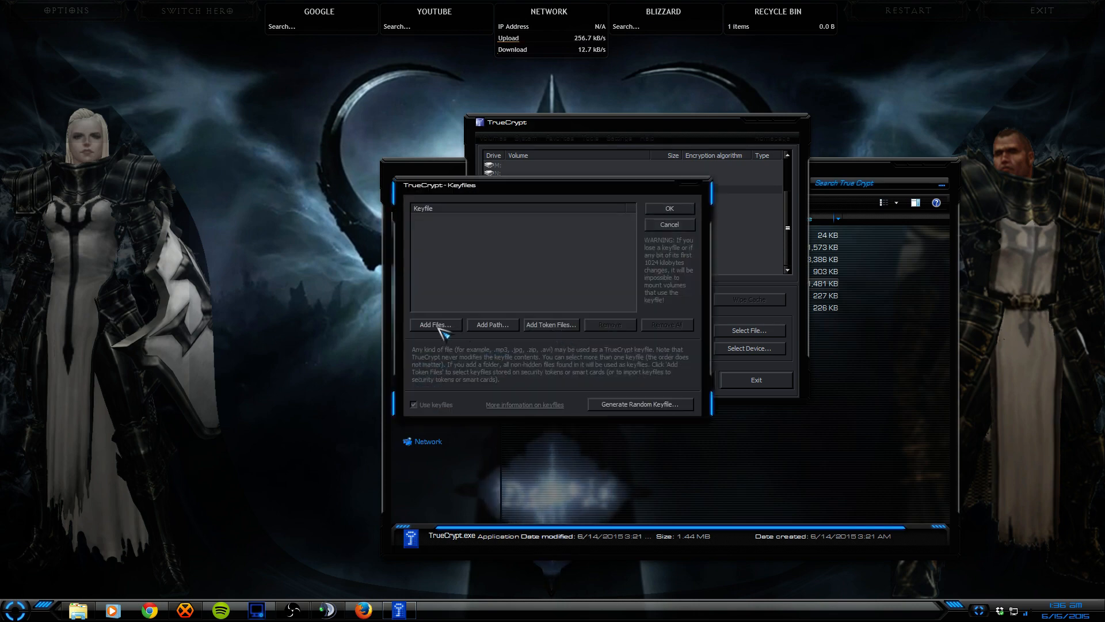
pyautogui.click(438, 324)
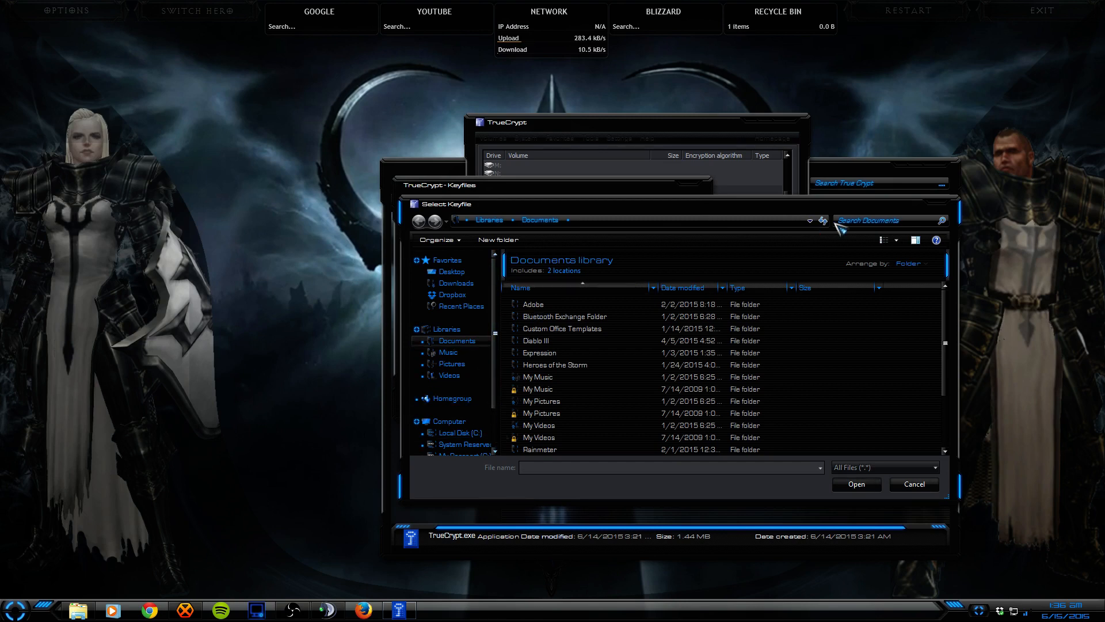
pyautogui.click(933, 204)
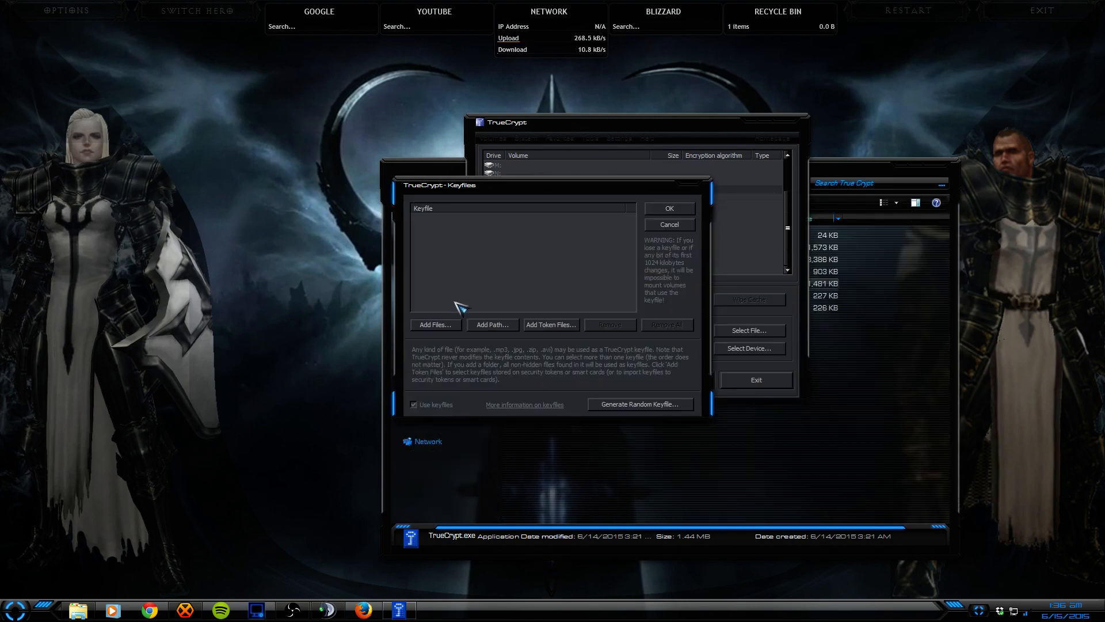
pyautogui.click(436, 326)
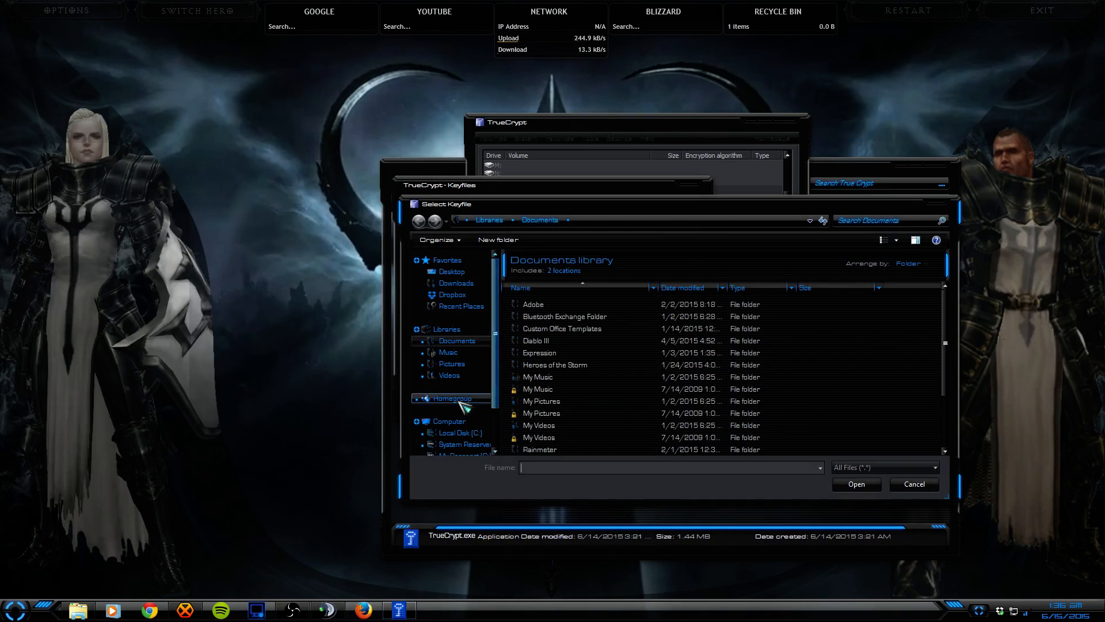
# Step: Add Desktop.tif and Desktop2.tif from Rainmeter > Skins > Background > All Desktops as keyfiles
pyautogui.scroll(-2, 570, 382)
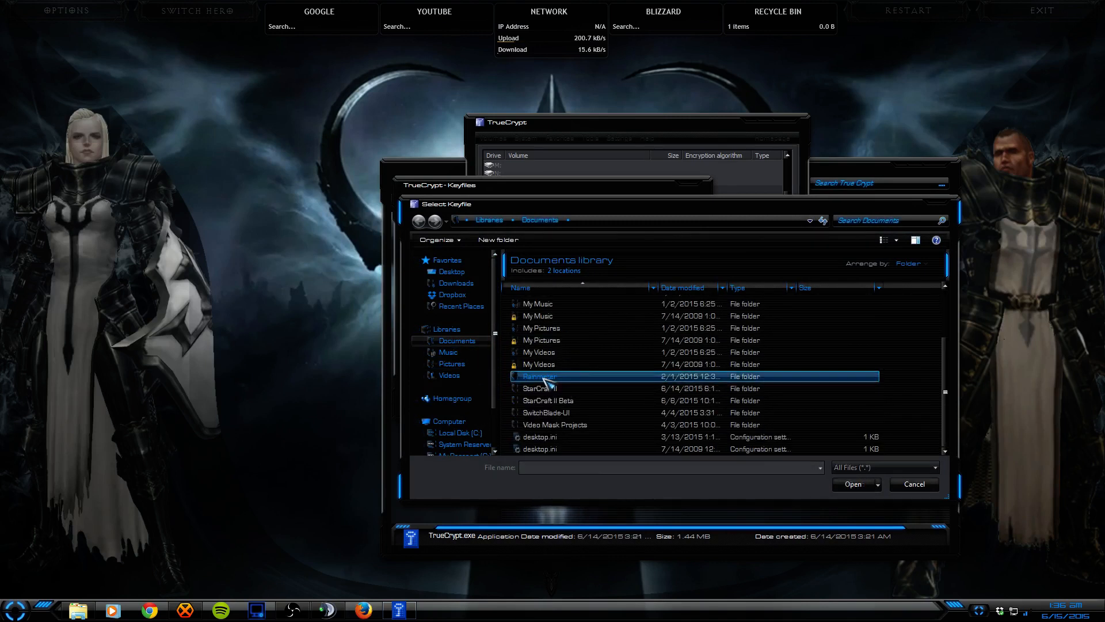
pyautogui.doubleClick(548, 383)
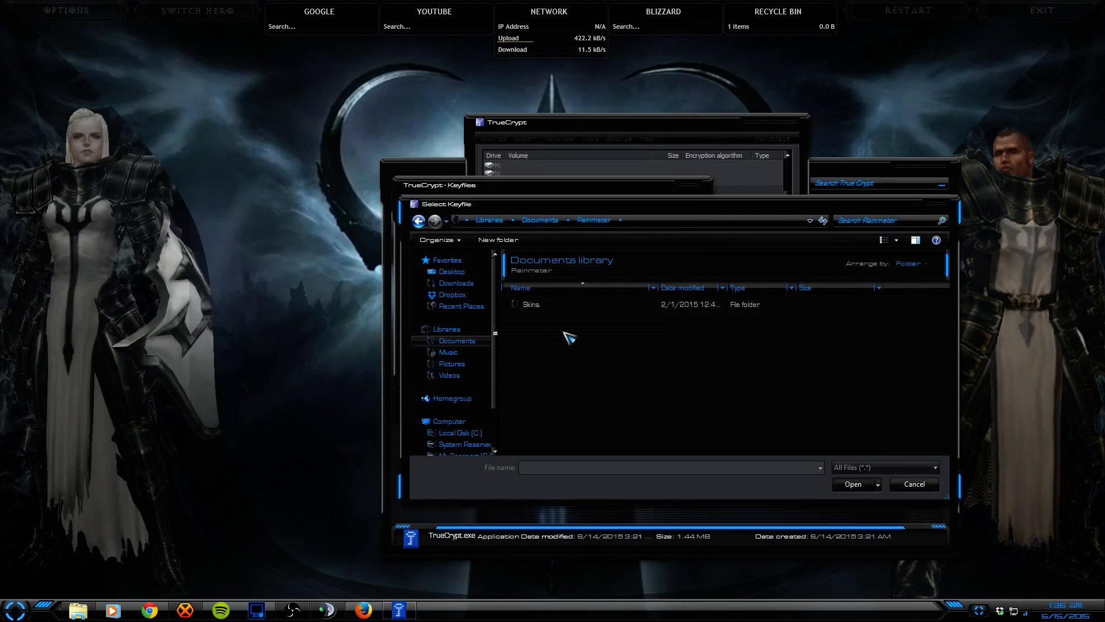
pyautogui.doubleClick(531, 307)
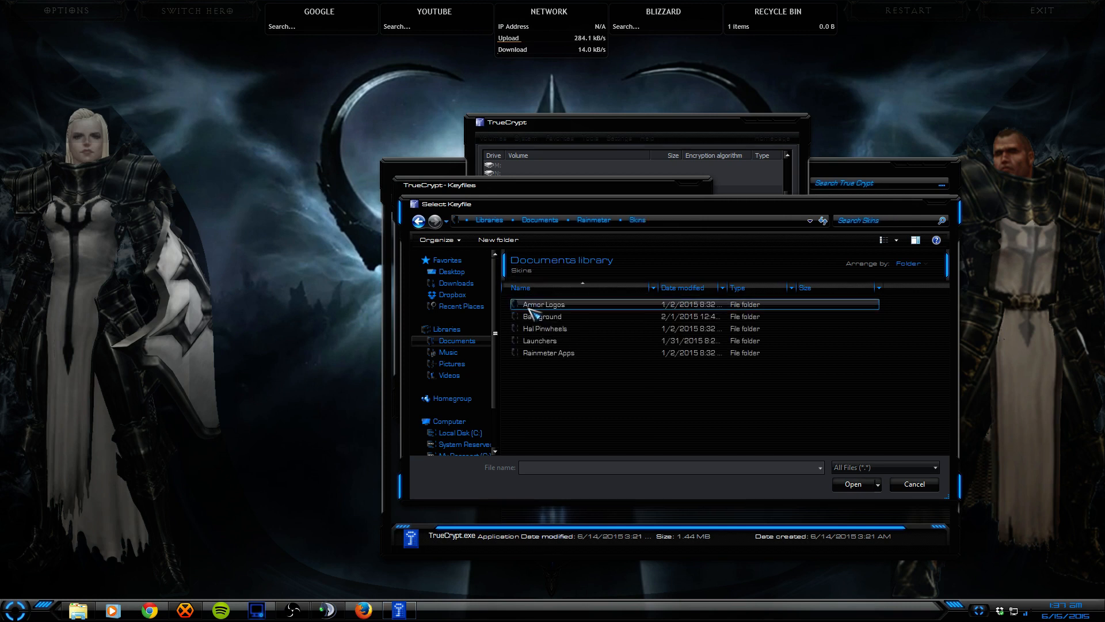
pyautogui.doubleClick(541, 318)
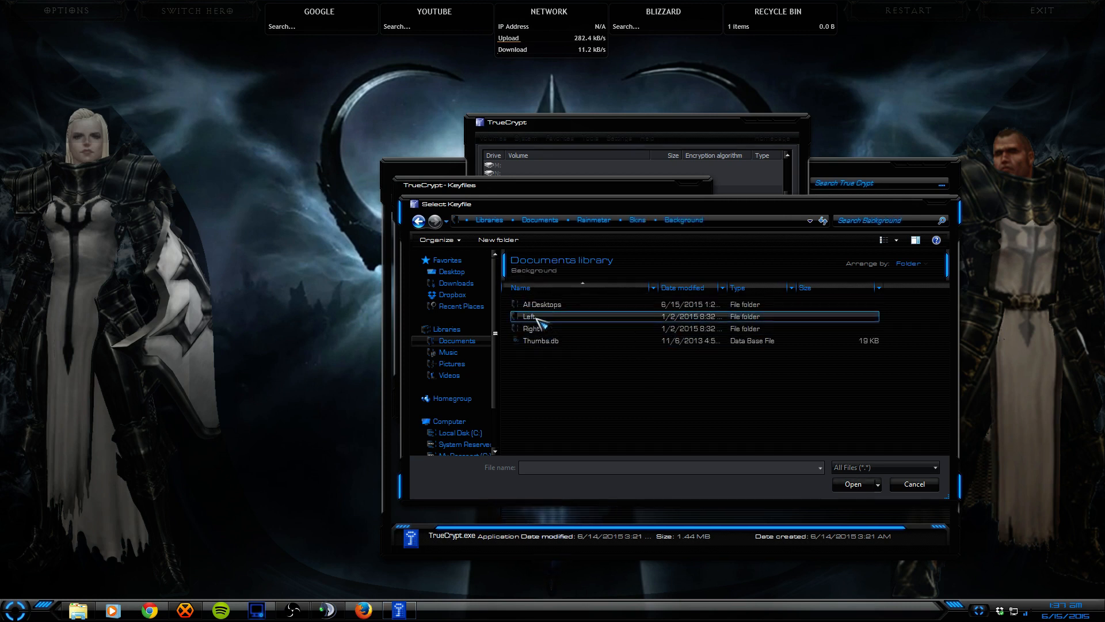
pyautogui.doubleClick(536, 303)
pyautogui.click(525, 365)
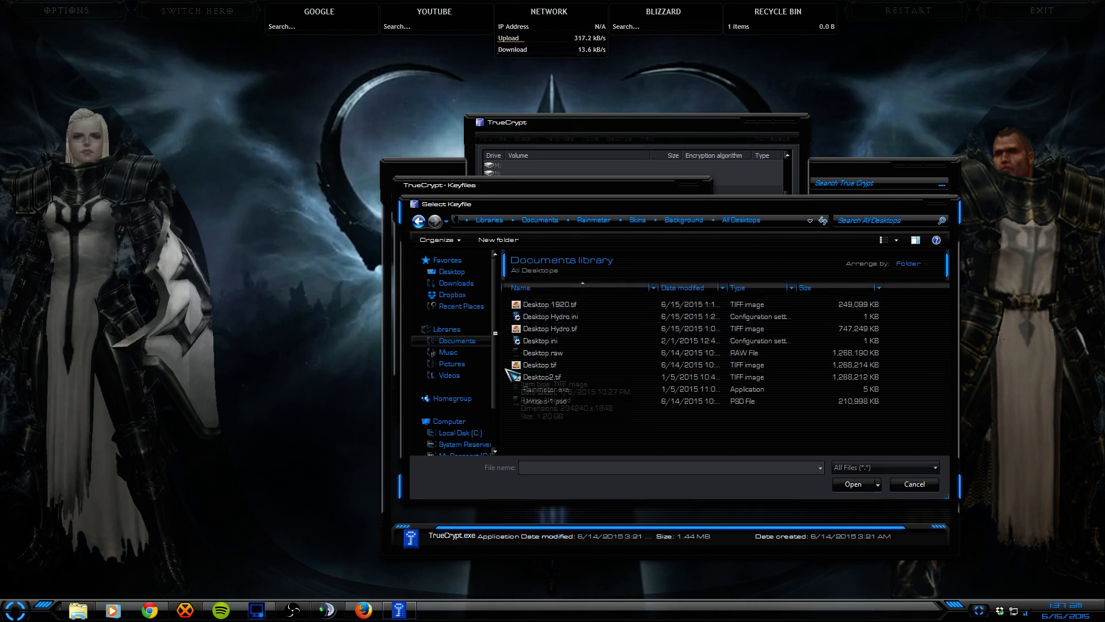
pyautogui.keyDown('shift'); pyautogui.click(535, 377); pyautogui.keyUp('shift')
pyautogui.click(850, 484)
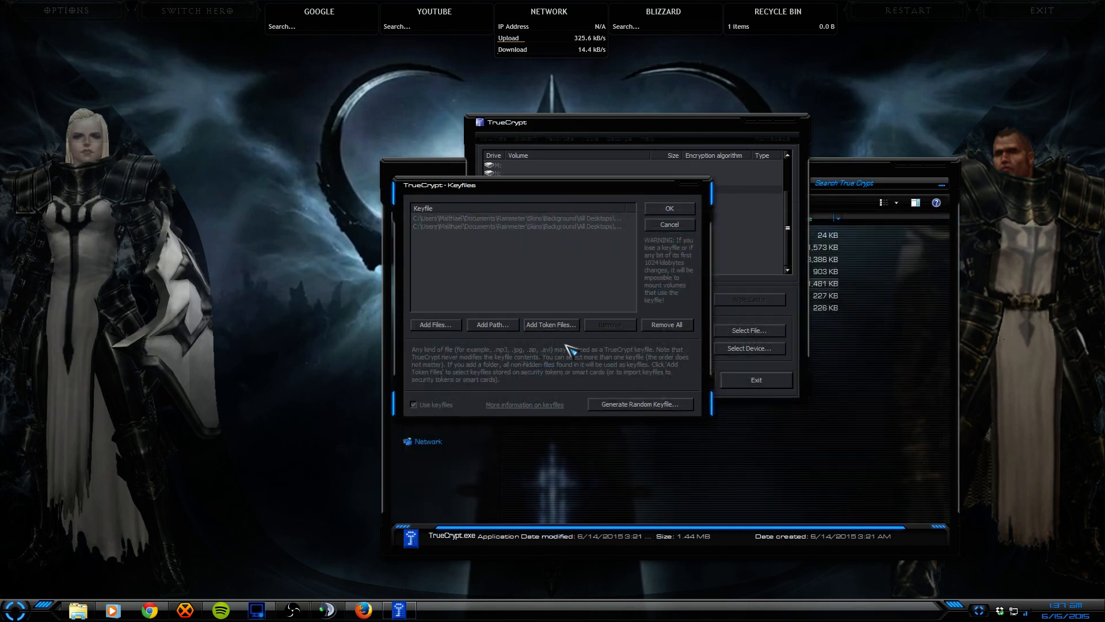
# Step: Mount the volume using the password and the two keyfiles
pyautogui.click(670, 209)
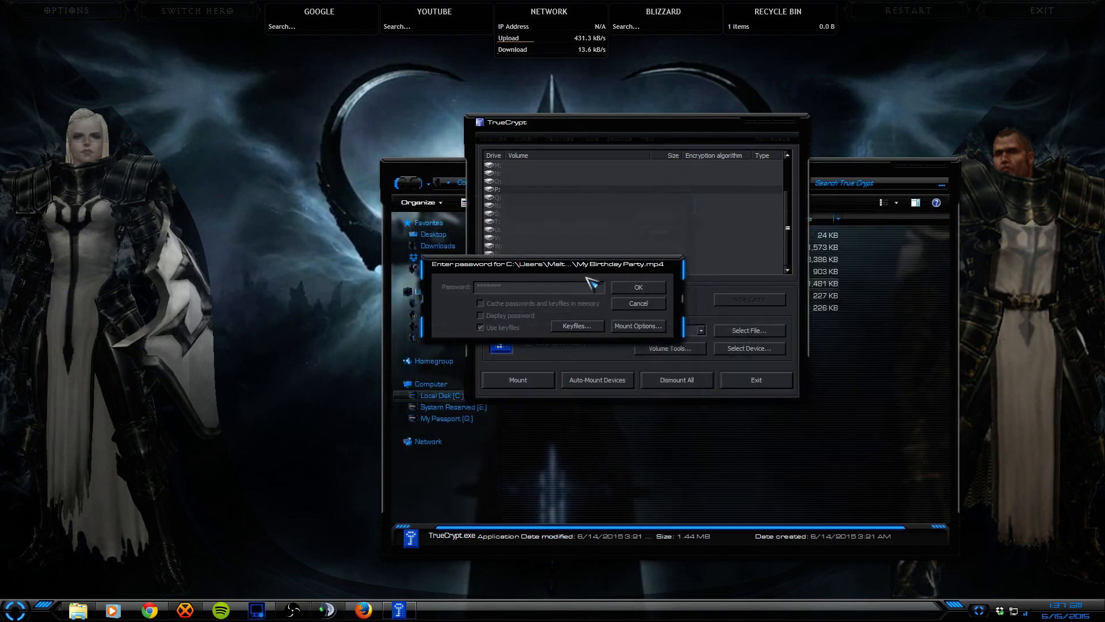
pyautogui.click(495, 316)
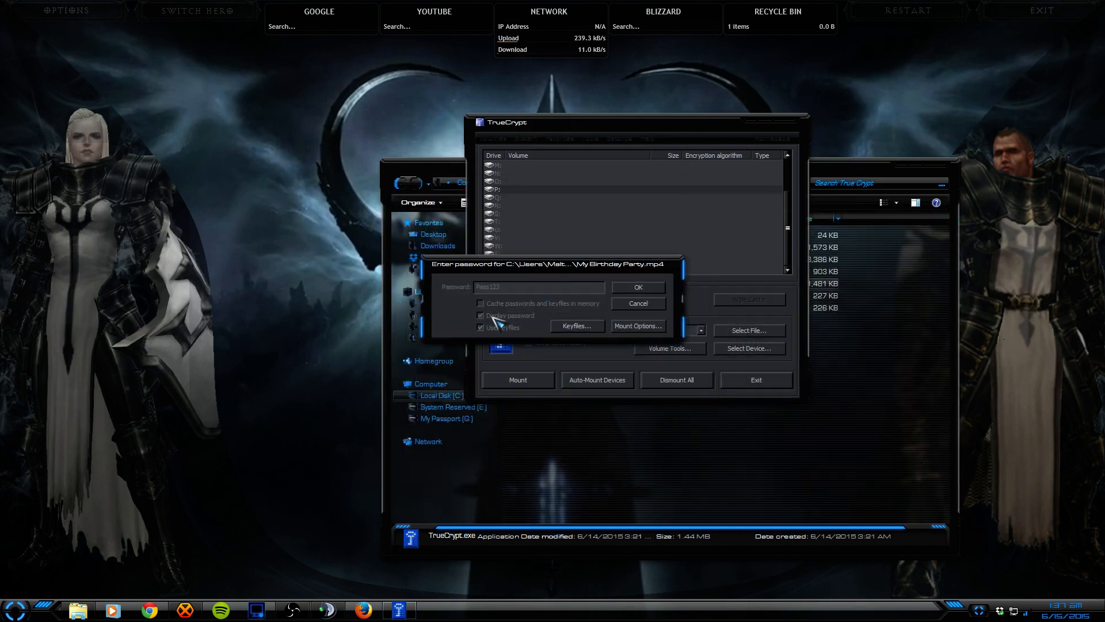
pyautogui.click(631, 287)
# Step: Open the newly mounted Local Disk (P:) from Computer in Explorer
pyautogui.click(520, 447)
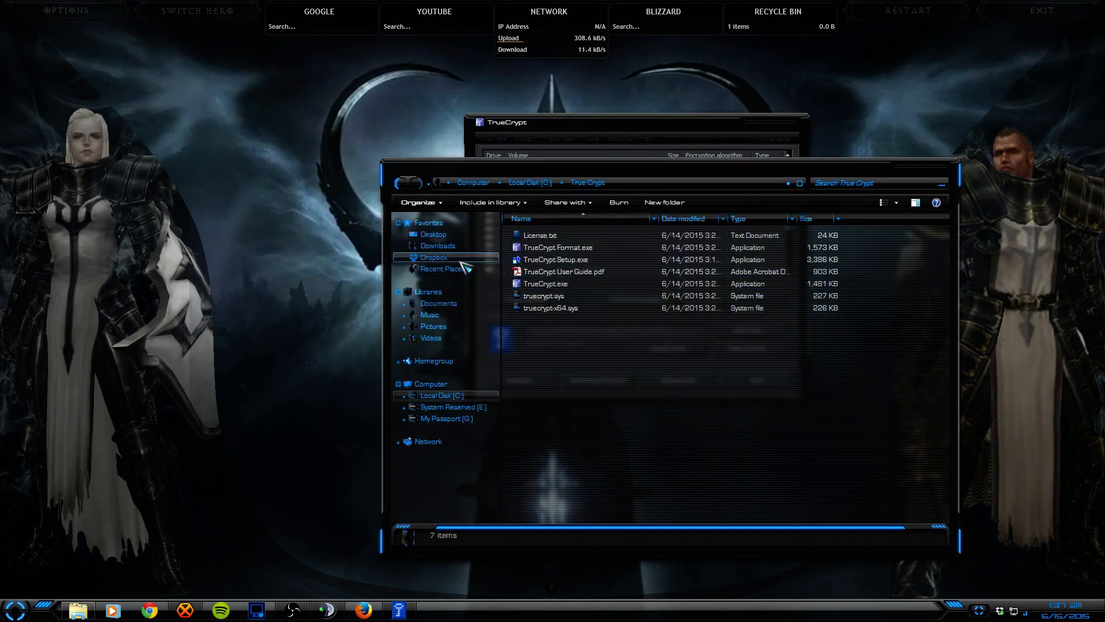
pyautogui.click(440, 387)
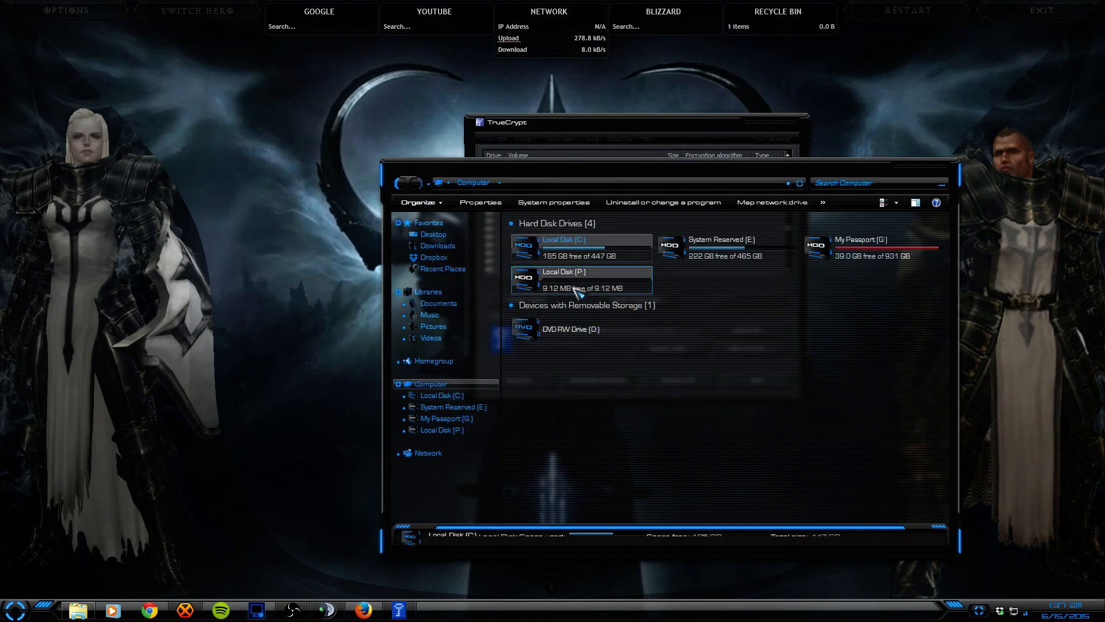
pyautogui.click(78, 610)
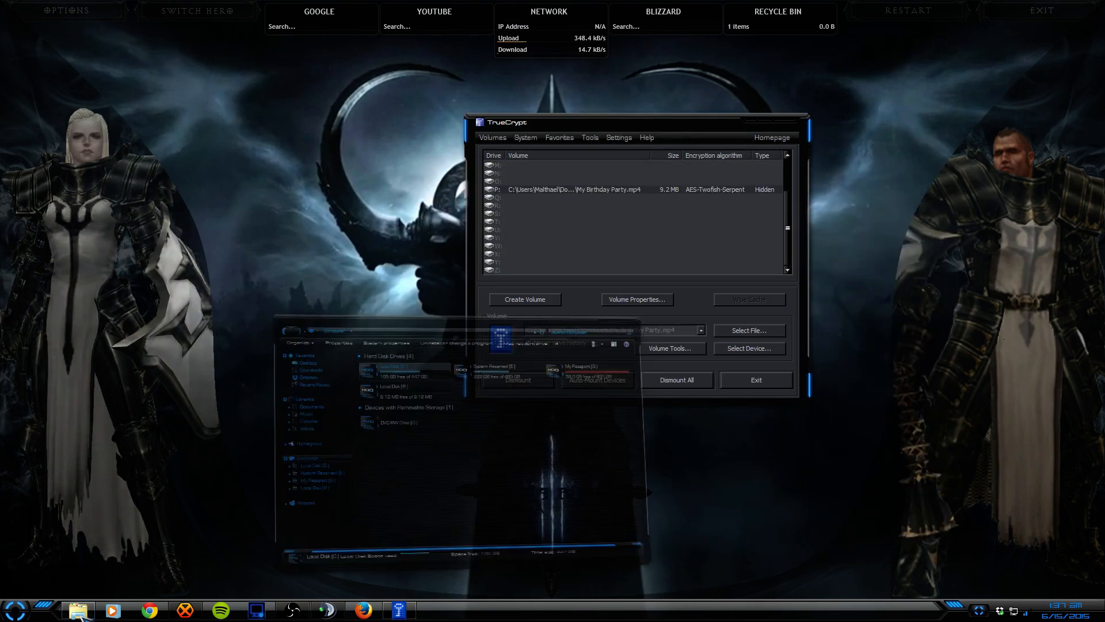
pyautogui.click(77, 610)
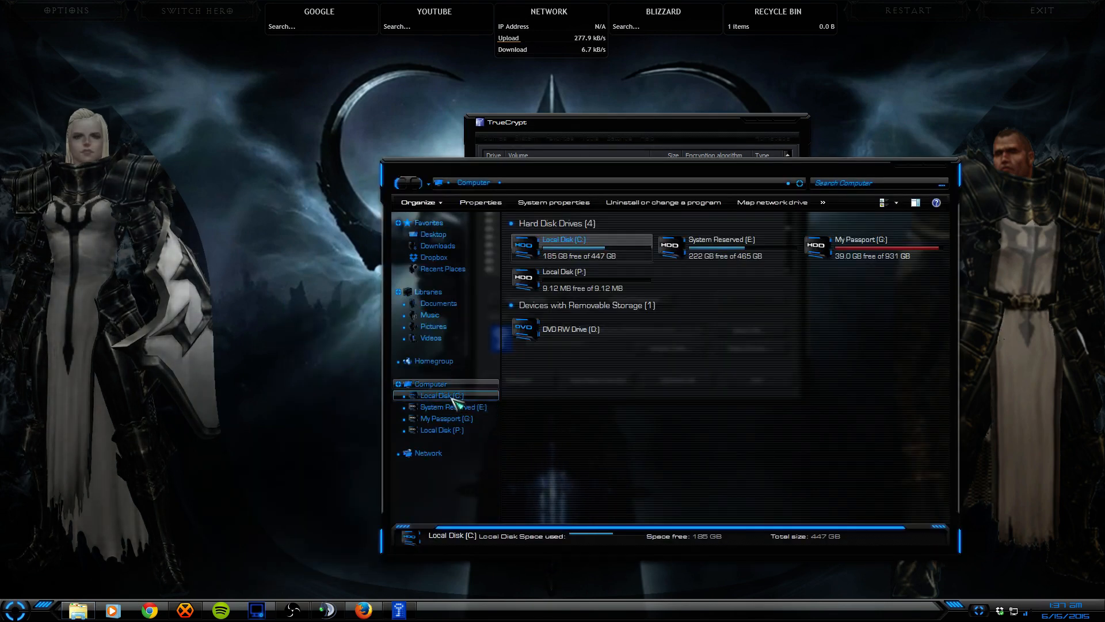
pyautogui.doubleClick(541, 286)
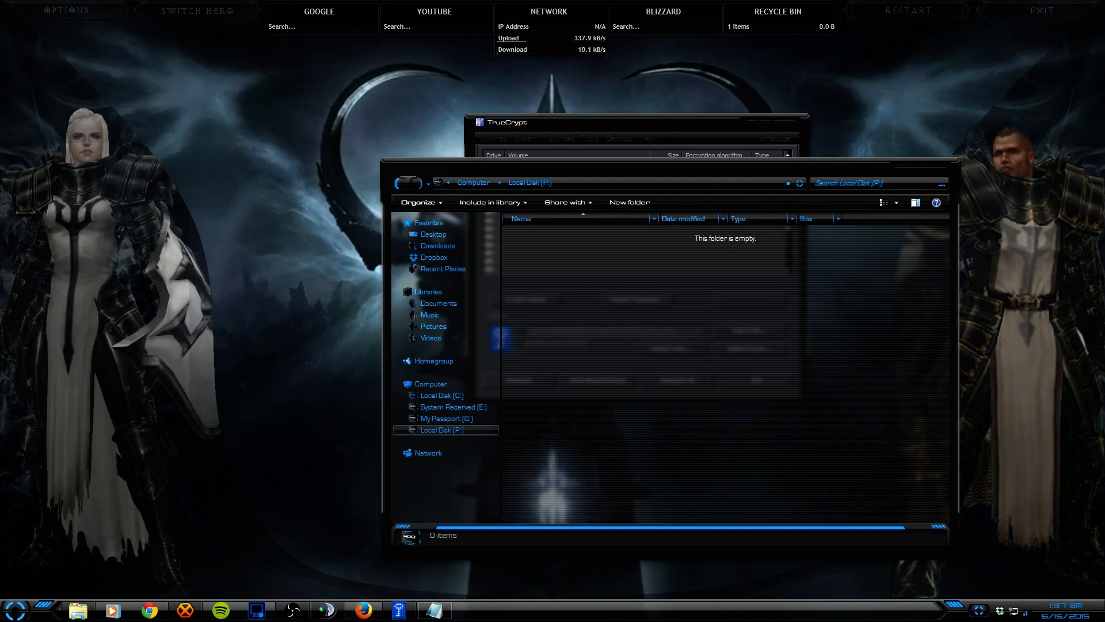
# Step: Save the Notepad note as Porn.txt on Local Disk (P:) and close Notepad
pyautogui.moveTo(1104, 183); pyautogui.dragTo(535, 183)
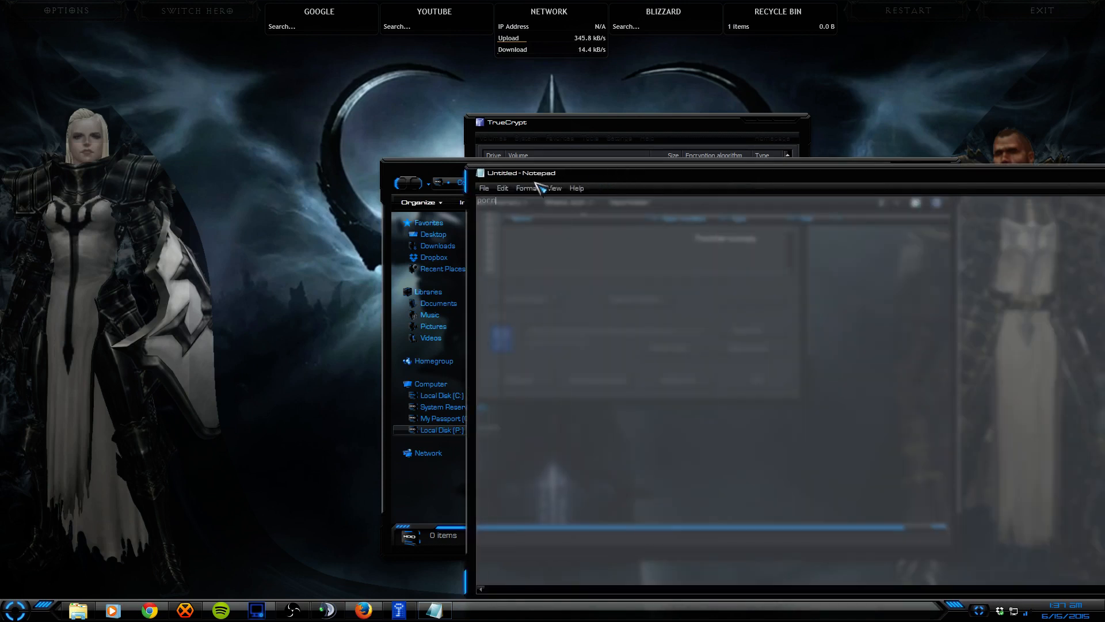
pyautogui.click(486, 189)
pyautogui.click(509, 241)
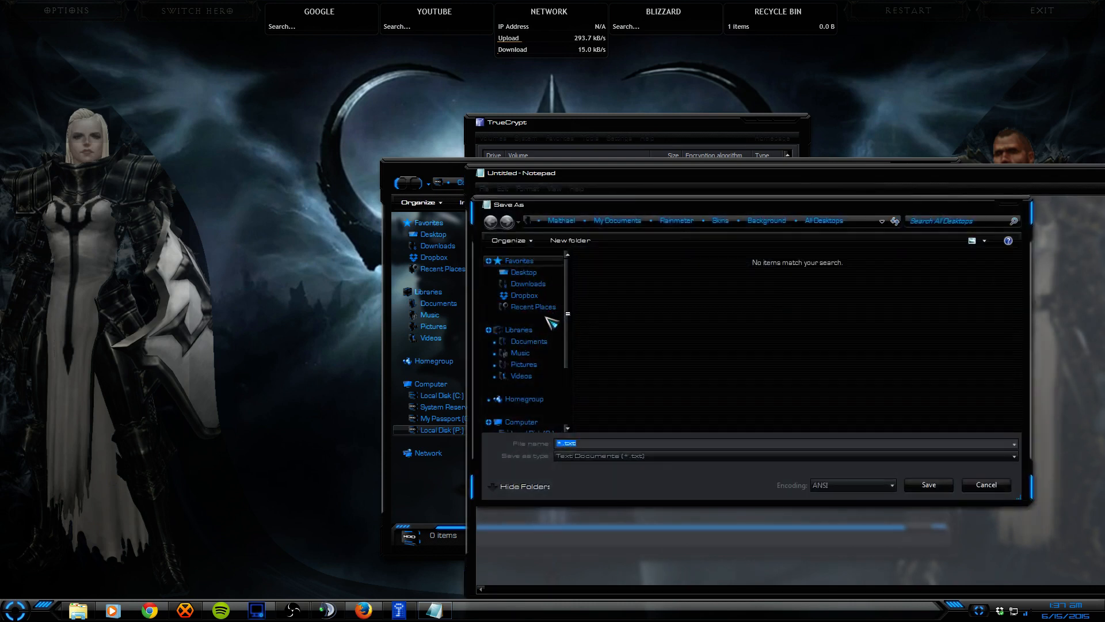
pyautogui.scroll(-3, 569, 403)
pyautogui.click(562, 381)
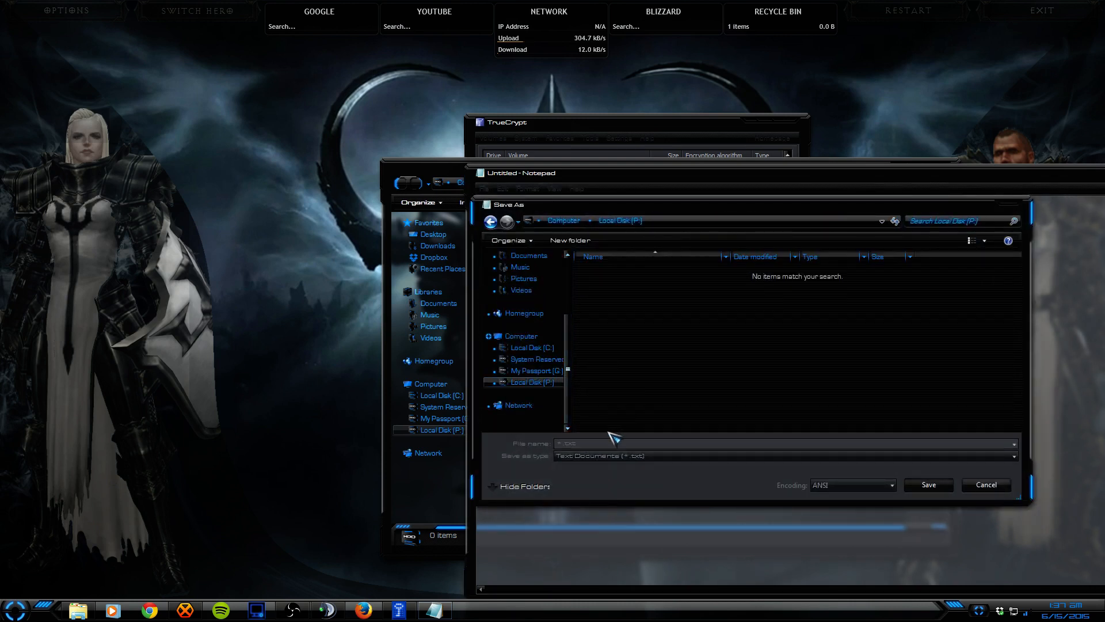
pyautogui.click(561, 443)
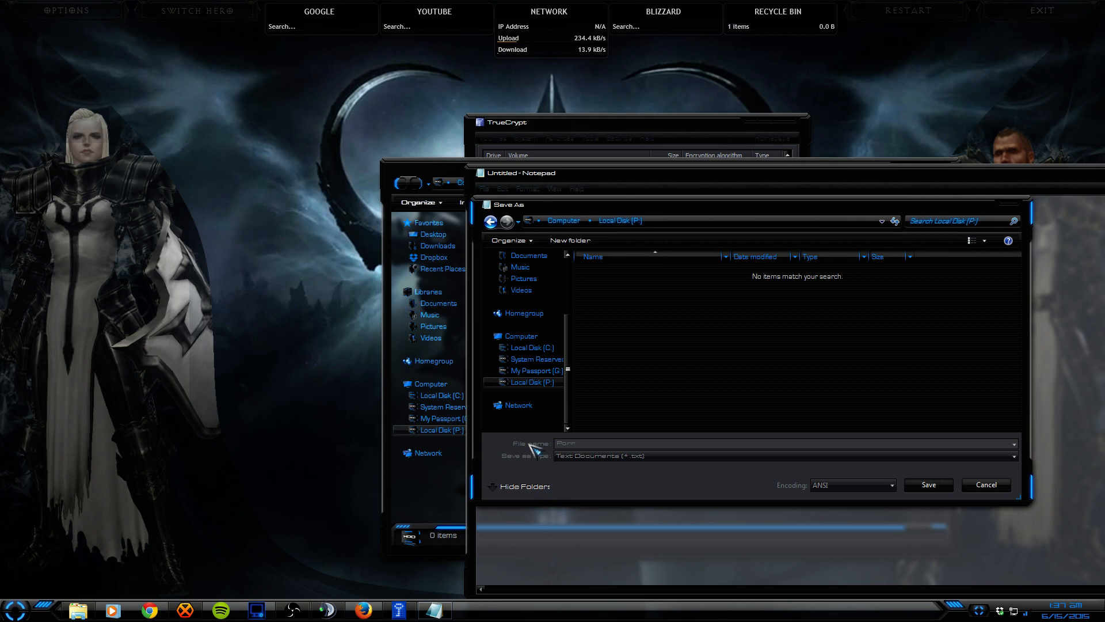
pyautogui.write('Porn.txt')
pyautogui.click(929, 485)
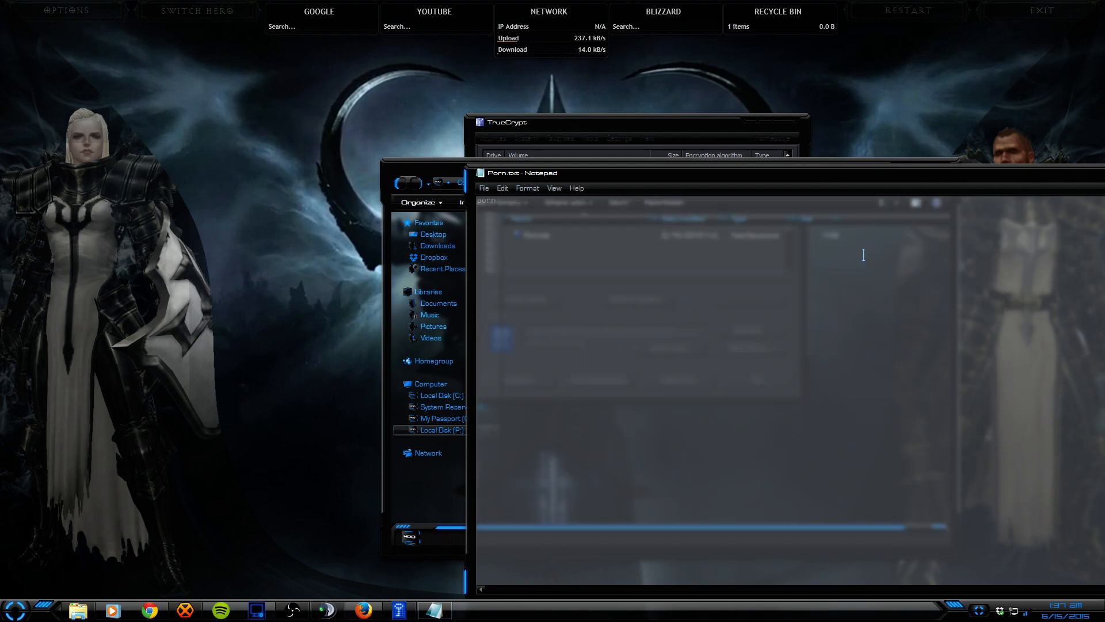
pyautogui.hotkey('alt', 'F4')
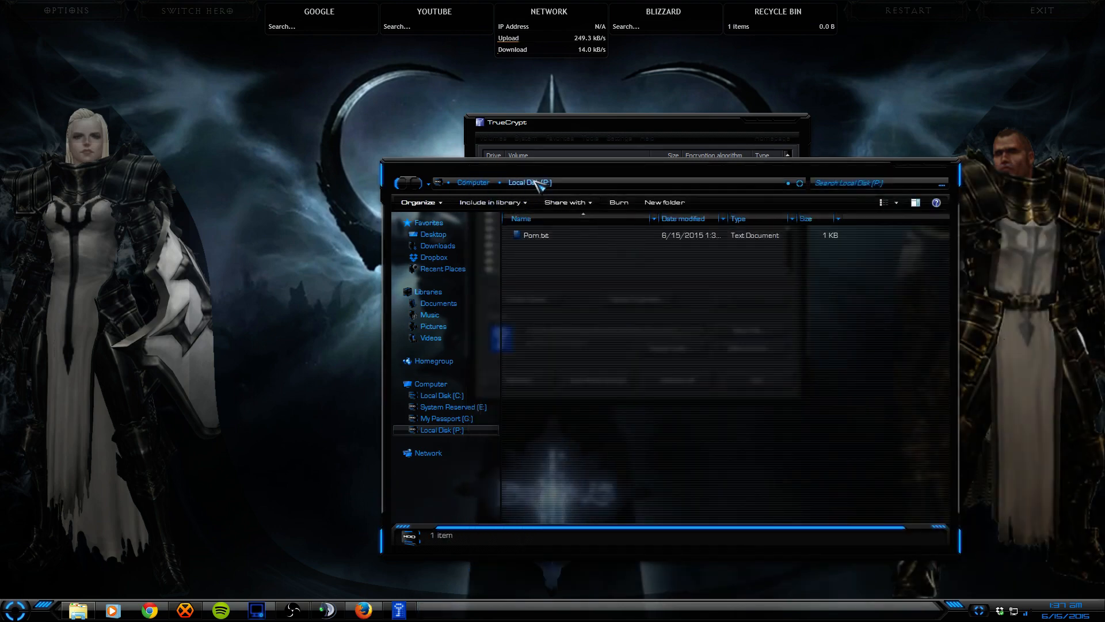
pyautogui.moveTo(531, 171); pyautogui.dragTo(414, 76)
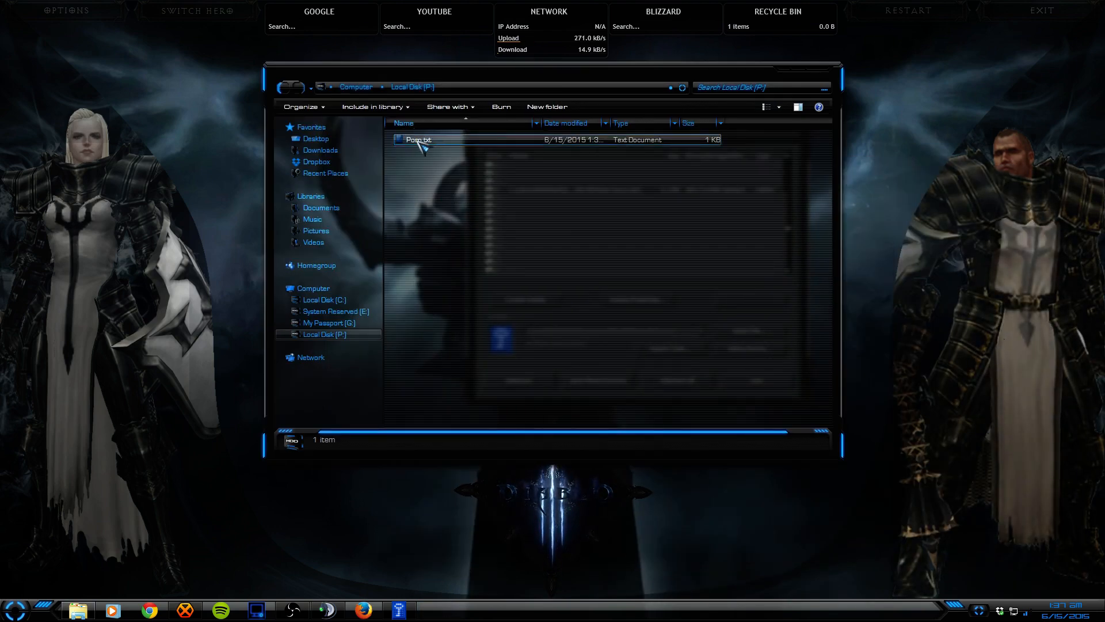
# Step: Close the drive P: window, dismount drive P: in TrueCrypt, and reopen Explorer
pyautogui.click(817, 72)
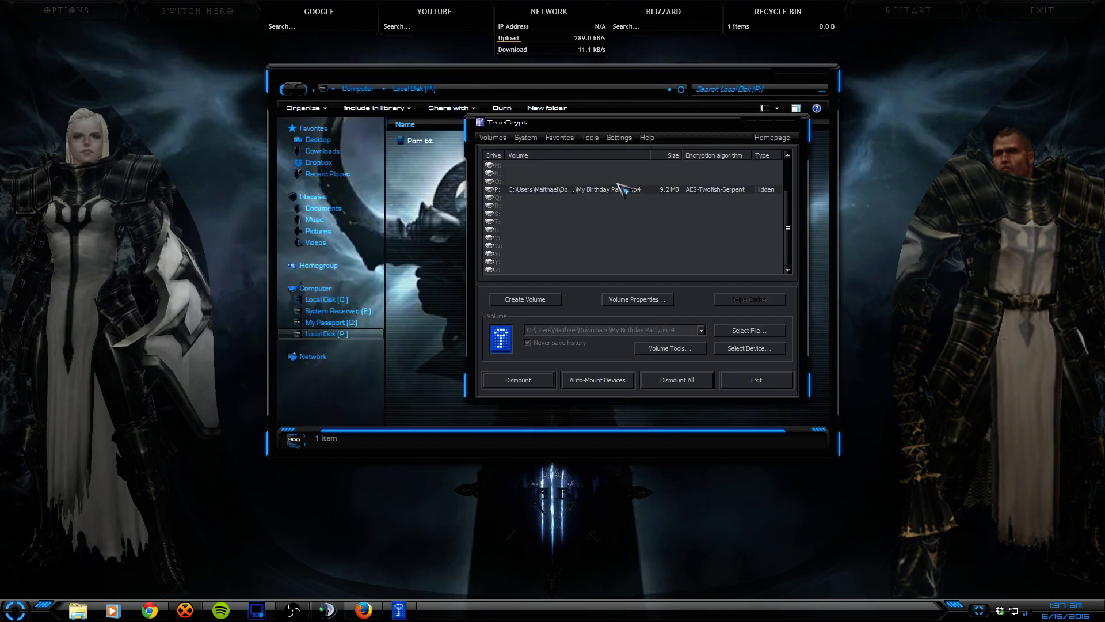
pyautogui.click(556, 190)
pyautogui.click(538, 222)
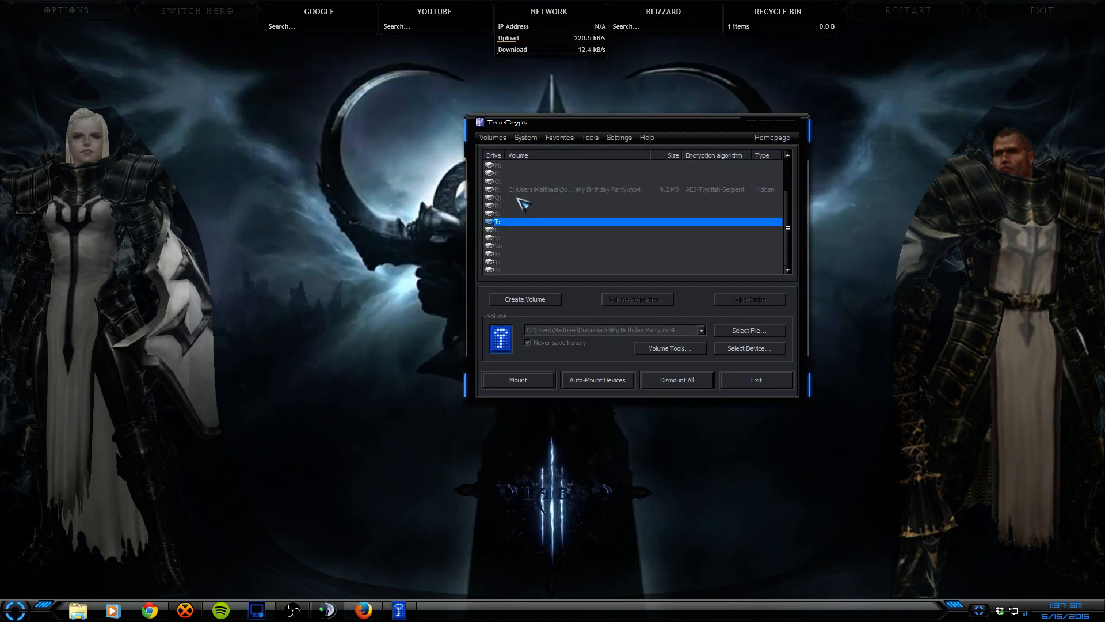
pyautogui.click(525, 190)
pyautogui.click(536, 383)
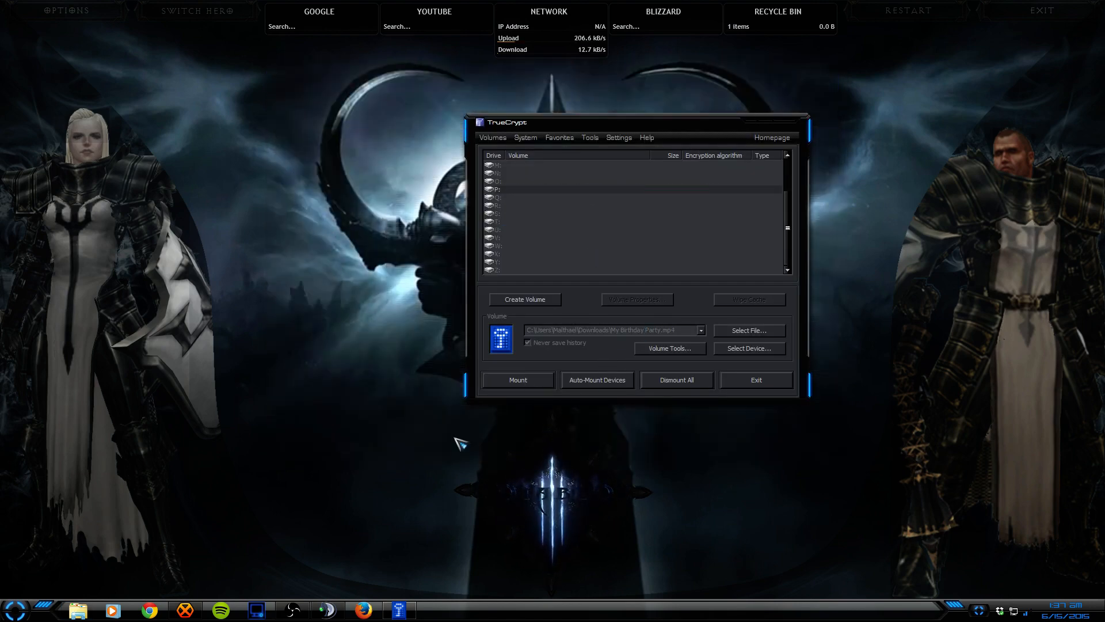
pyautogui.click(73, 611)
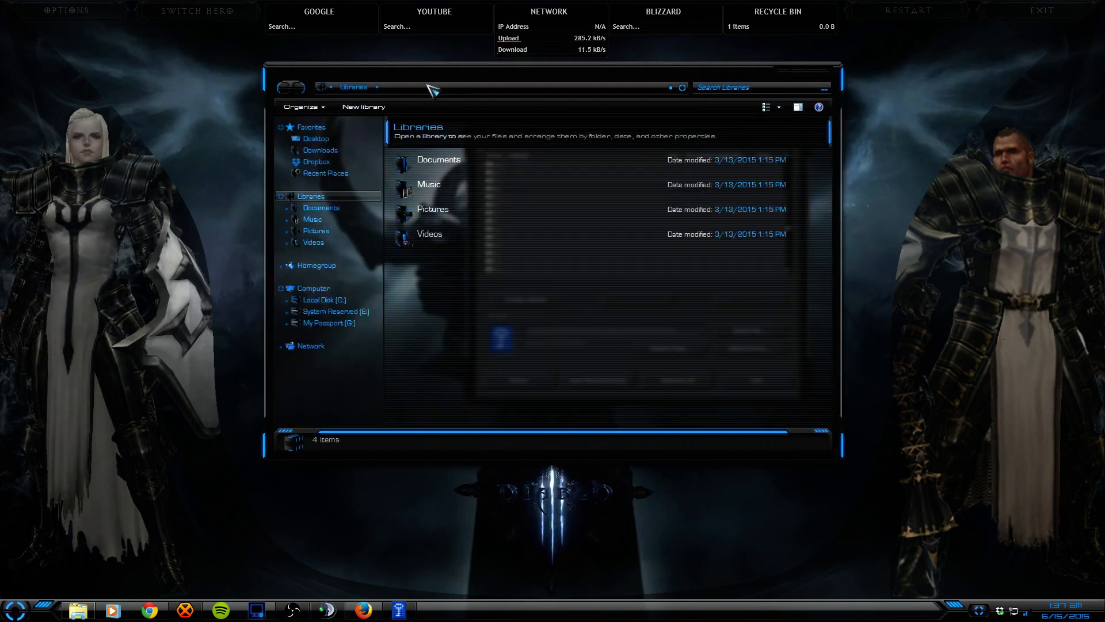
# Step: Select My Birthday Party.mp4 in Downloads and close Windows Media Player's cannot-play error
pyautogui.moveTo(417, 80); pyautogui.dragTo(418, 164)
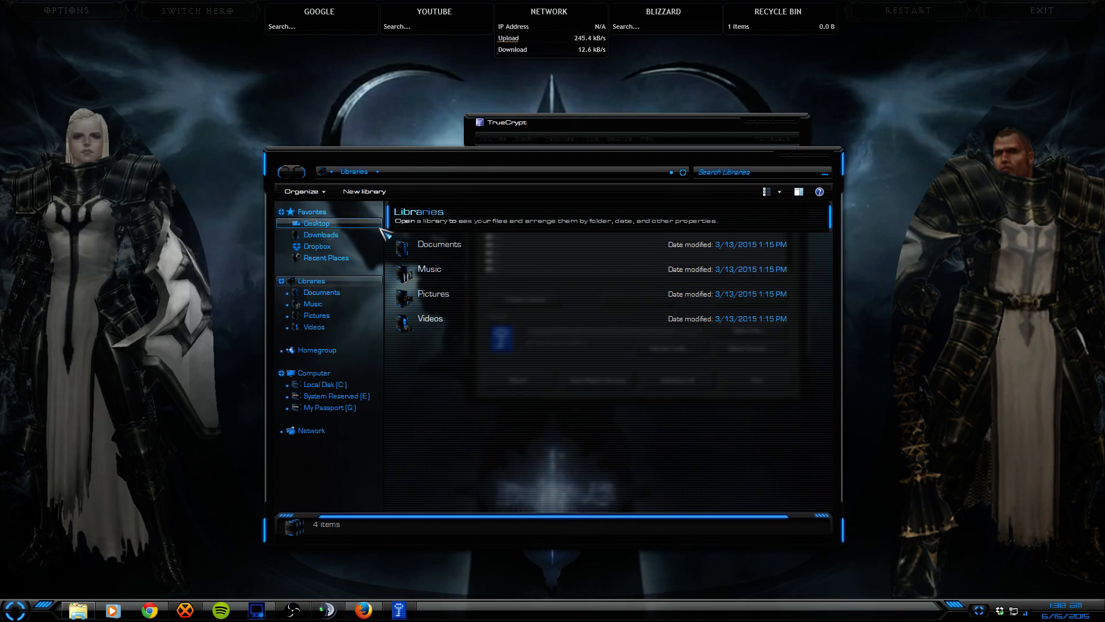
pyautogui.click(320, 235)
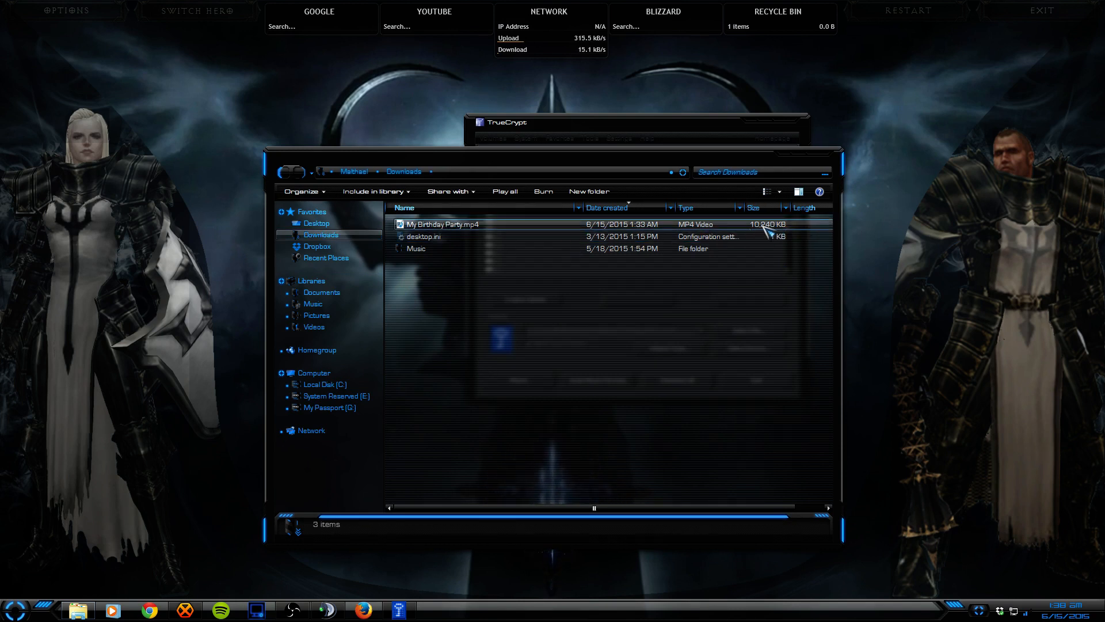
pyautogui.click(446, 227)
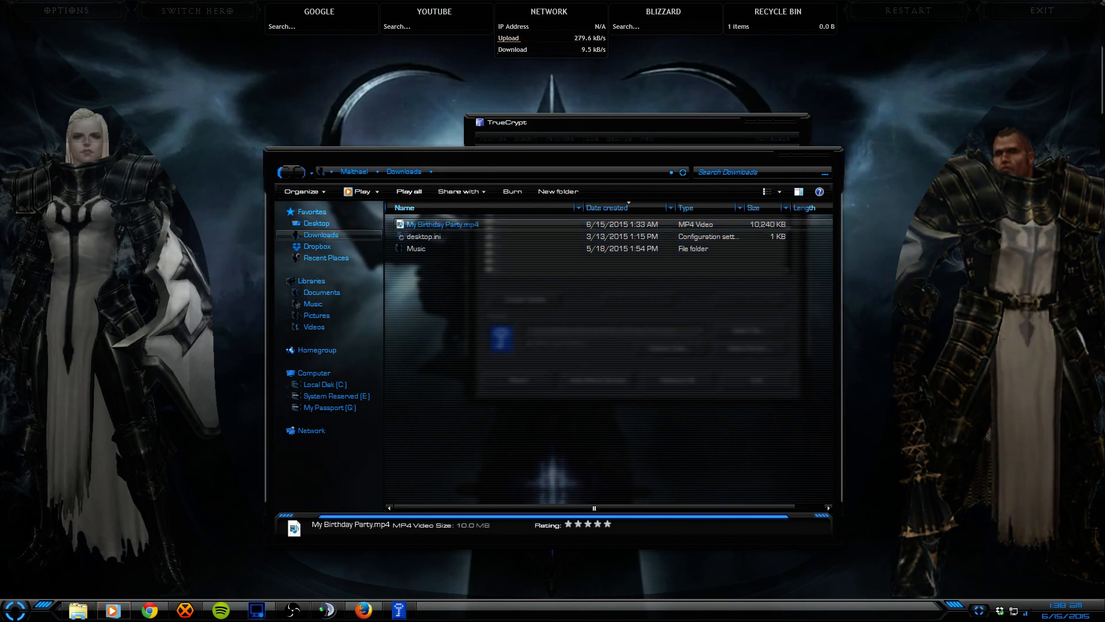
pyautogui.moveTo(1104, 268); pyautogui.dragTo(449, 282)
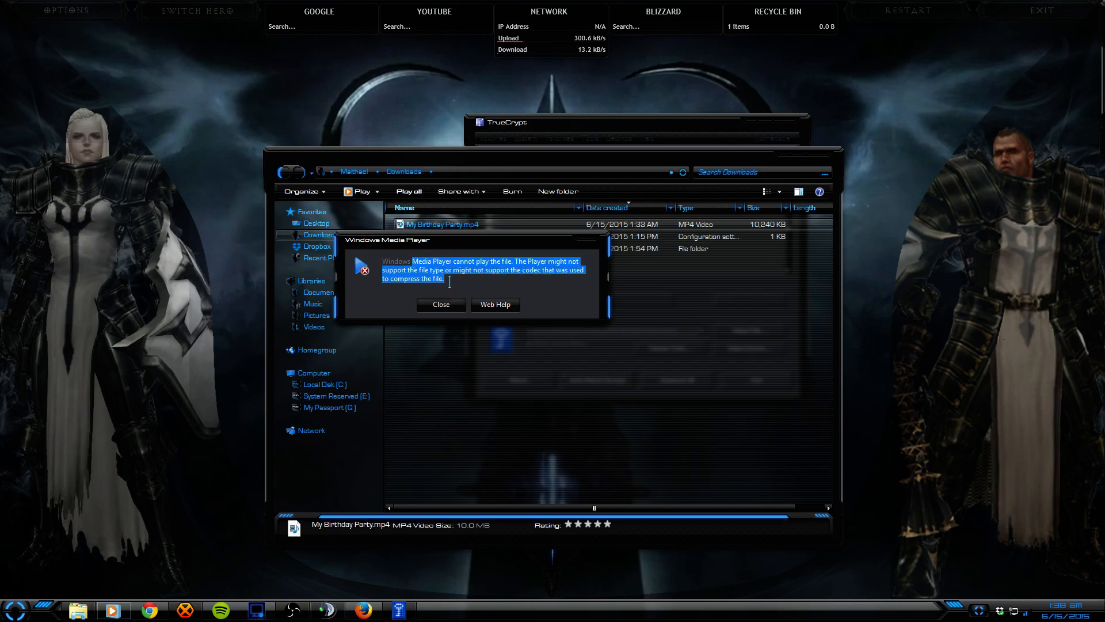
pyautogui.click(459, 306)
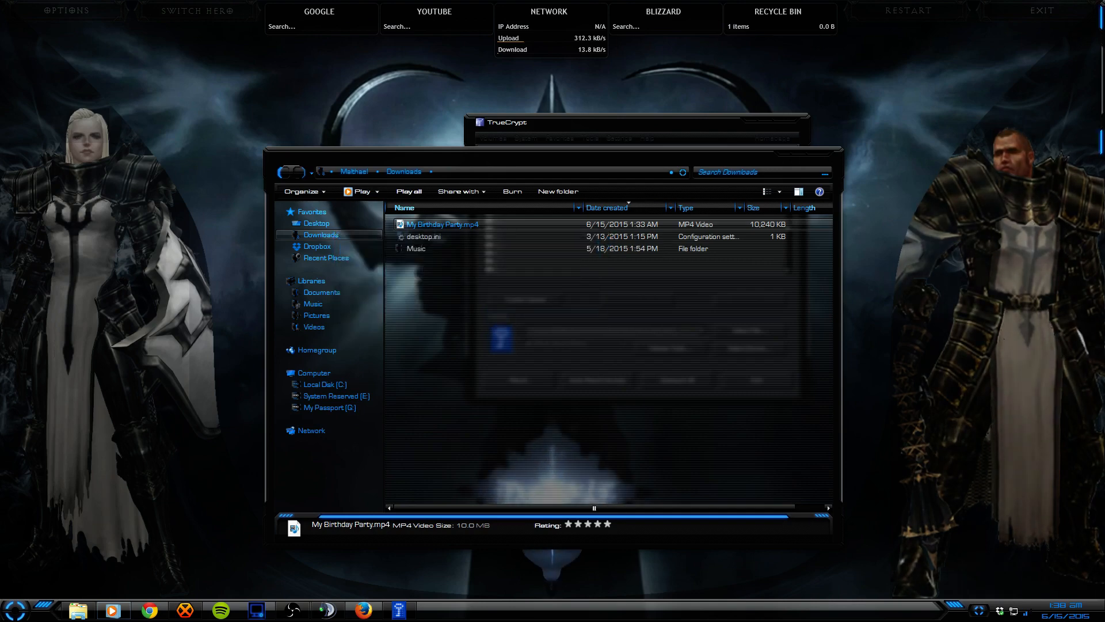
pyautogui.moveTo(528, 167); pyautogui.dragTo(522, 86)
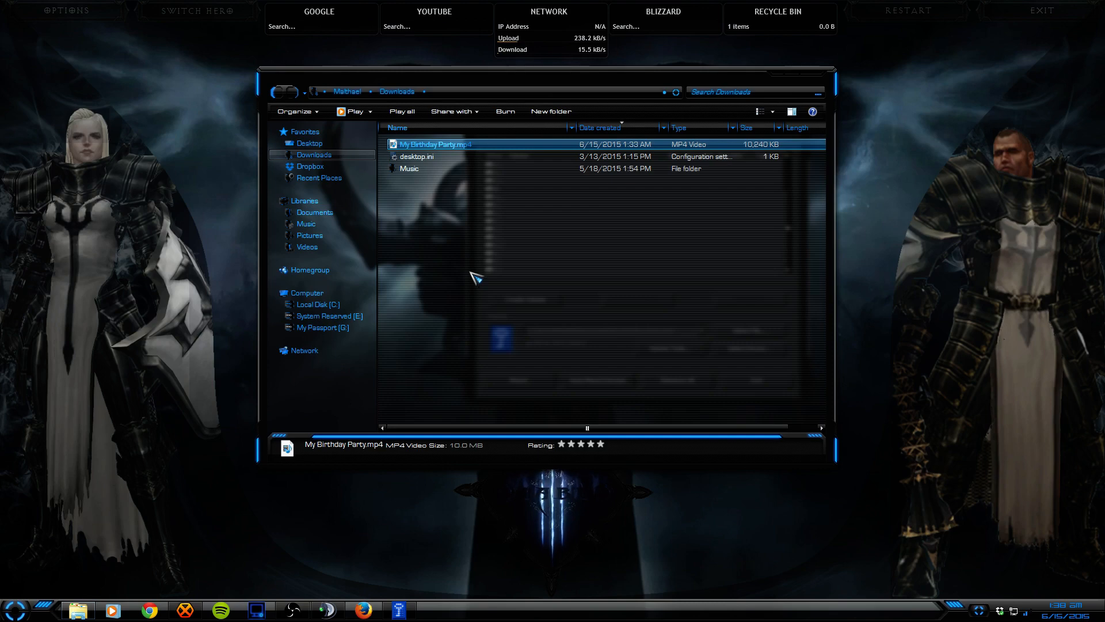
# Step: Choose drive R: and My Birthday Party.mp4 from Downloads, then start mounting it
pyautogui.click(825, 81)
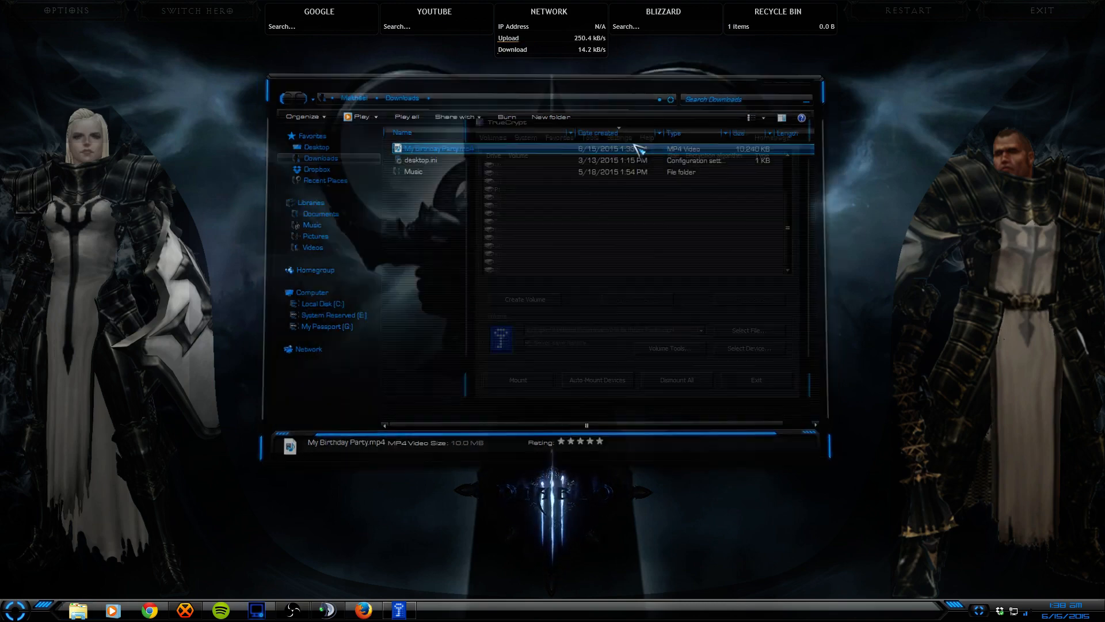
pyautogui.click(507, 205)
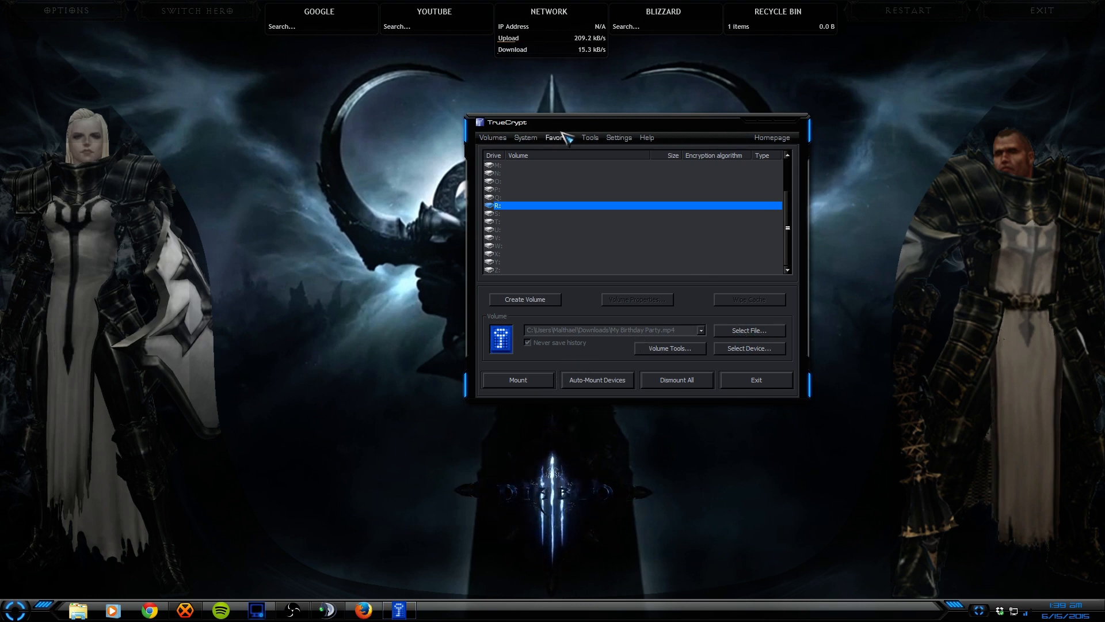
pyautogui.moveTo(561, 128); pyautogui.dragTo(495, 131)
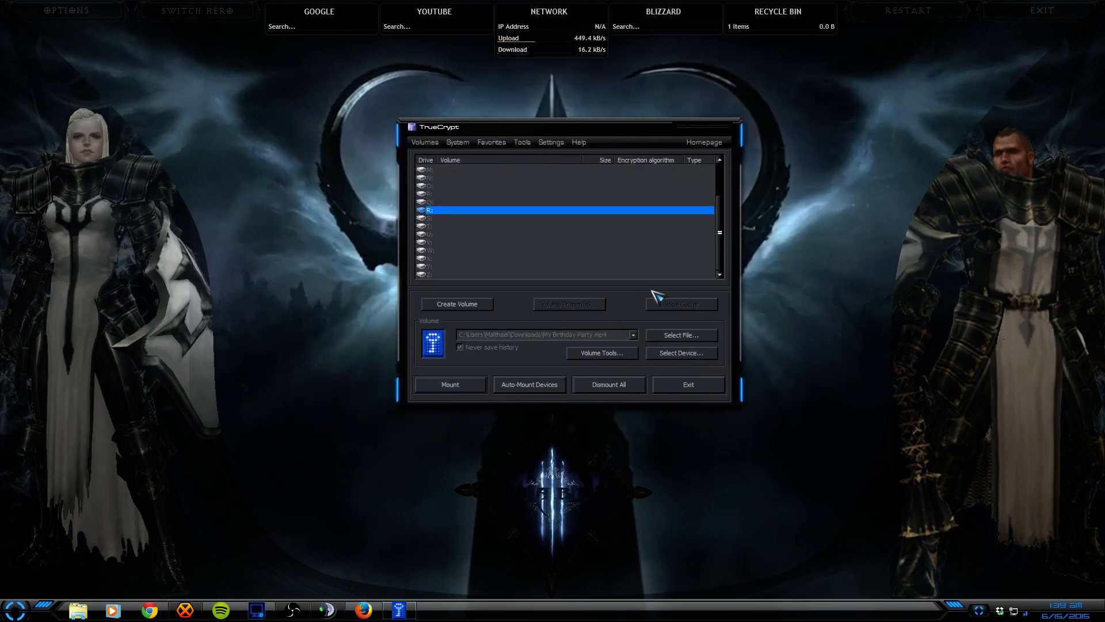
pyautogui.click(668, 337)
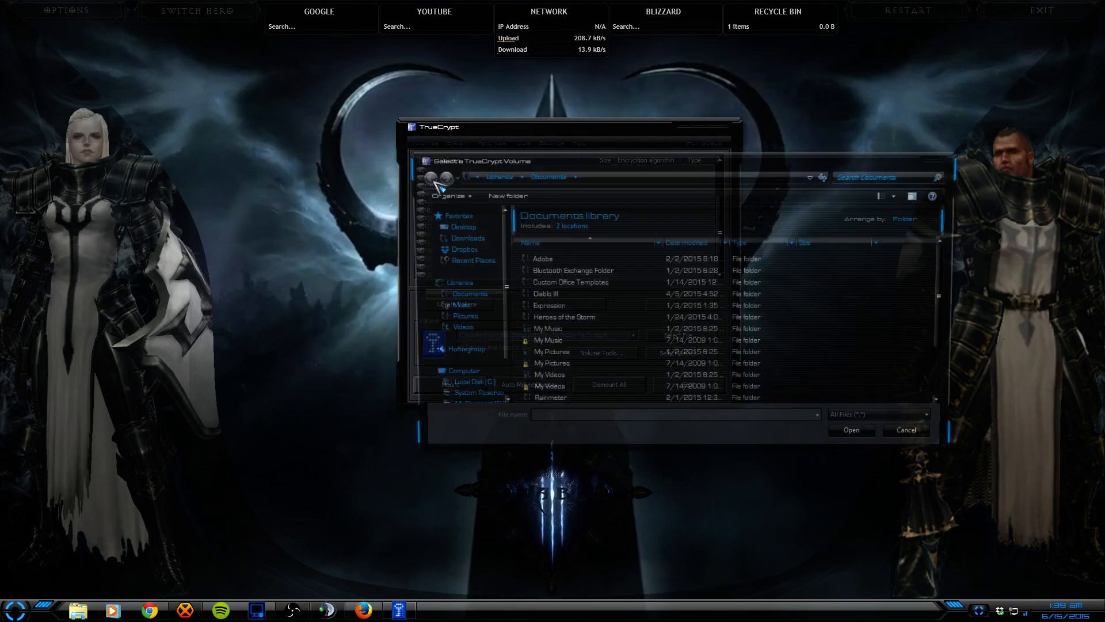
pyautogui.click(468, 241)
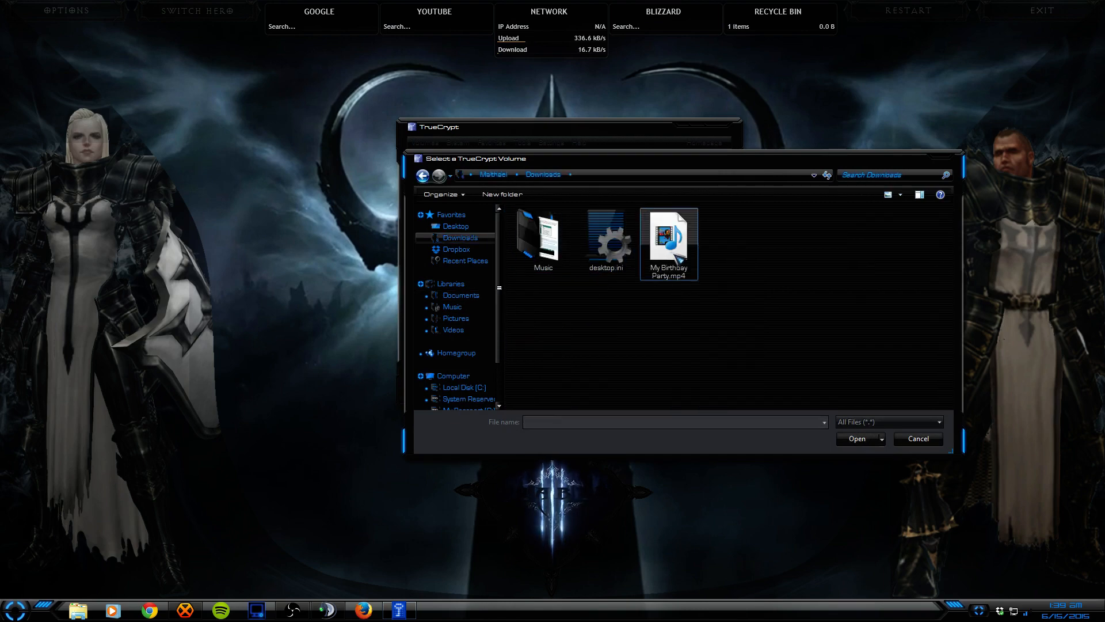
pyautogui.doubleClick(671, 245)
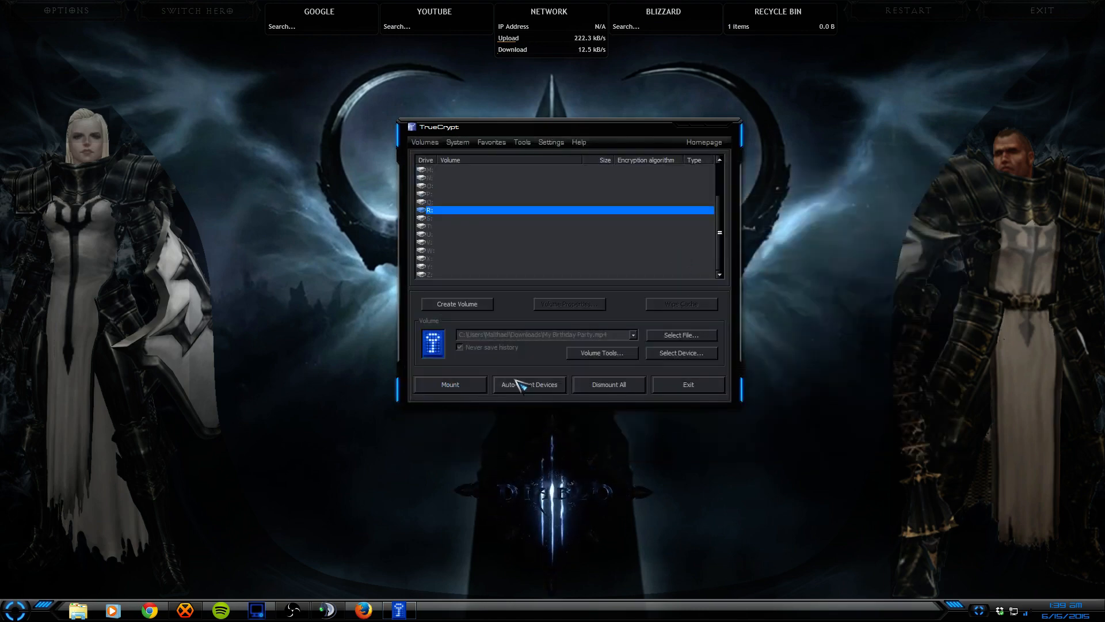
pyautogui.click(474, 386)
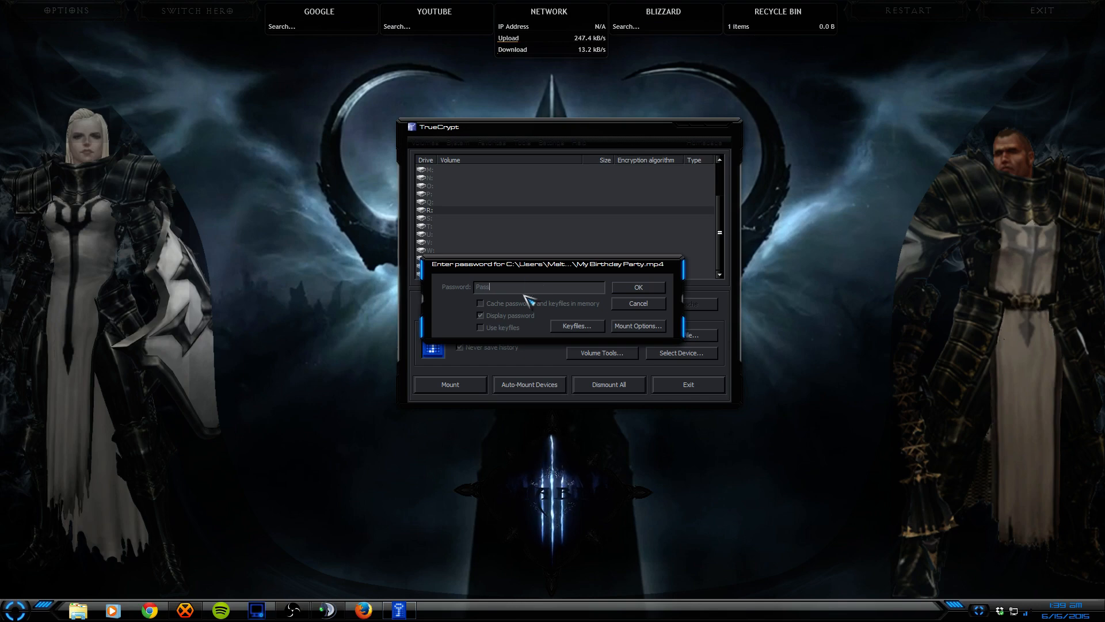
# Step: Add three files from Rainmeter > Skins > Background > All Desktops as keyfiles
pyautogui.click(574, 327)
pyautogui.click(436, 325)
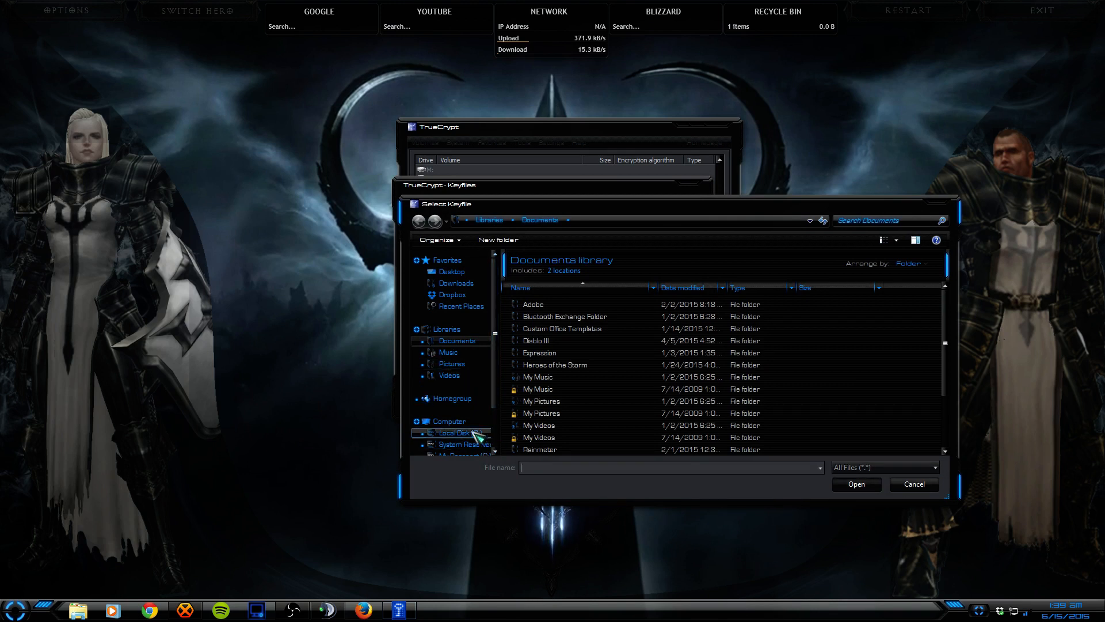
pyautogui.click(460, 432)
pyautogui.click(458, 341)
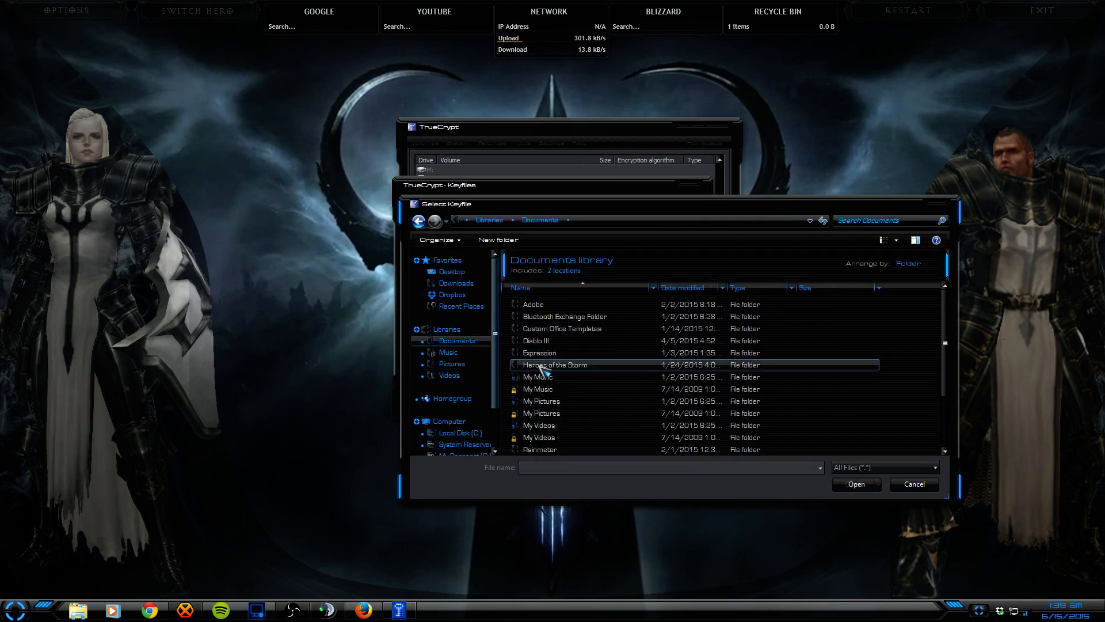
pyautogui.scroll(-2, 561, 369)
pyautogui.doubleClick(563, 377)
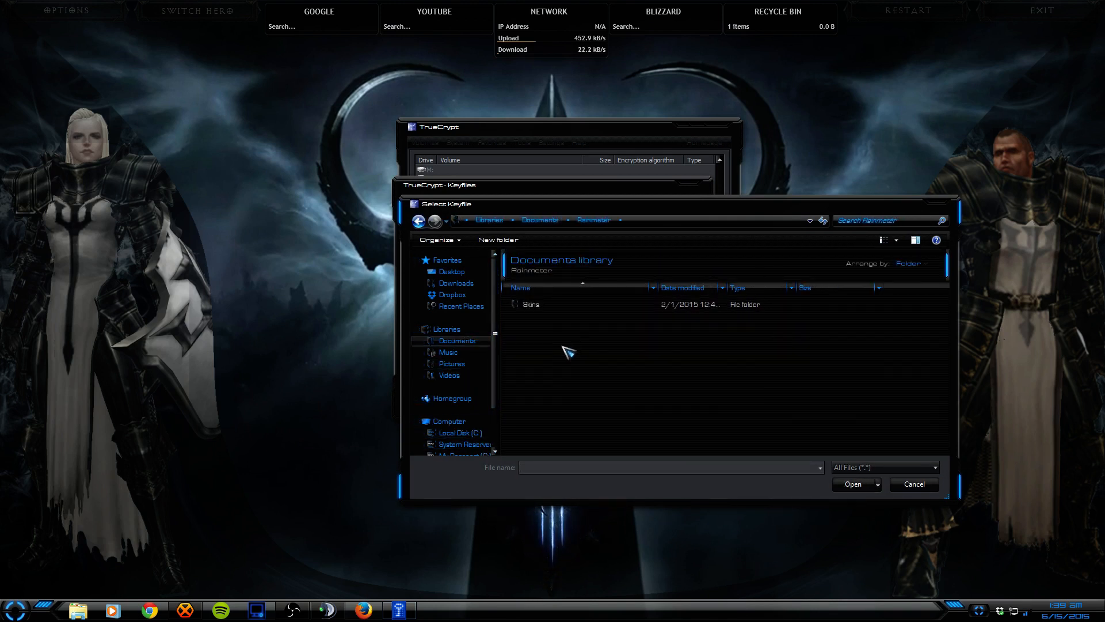
pyautogui.doubleClick(532, 306)
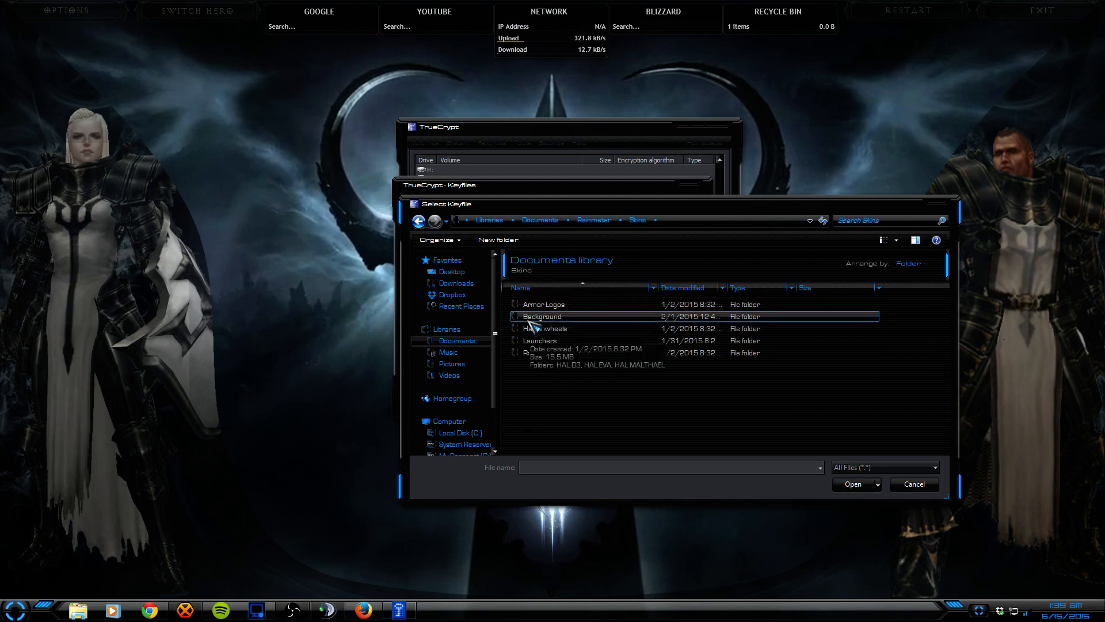
pyautogui.doubleClick(530, 318)
pyautogui.doubleClick(530, 304)
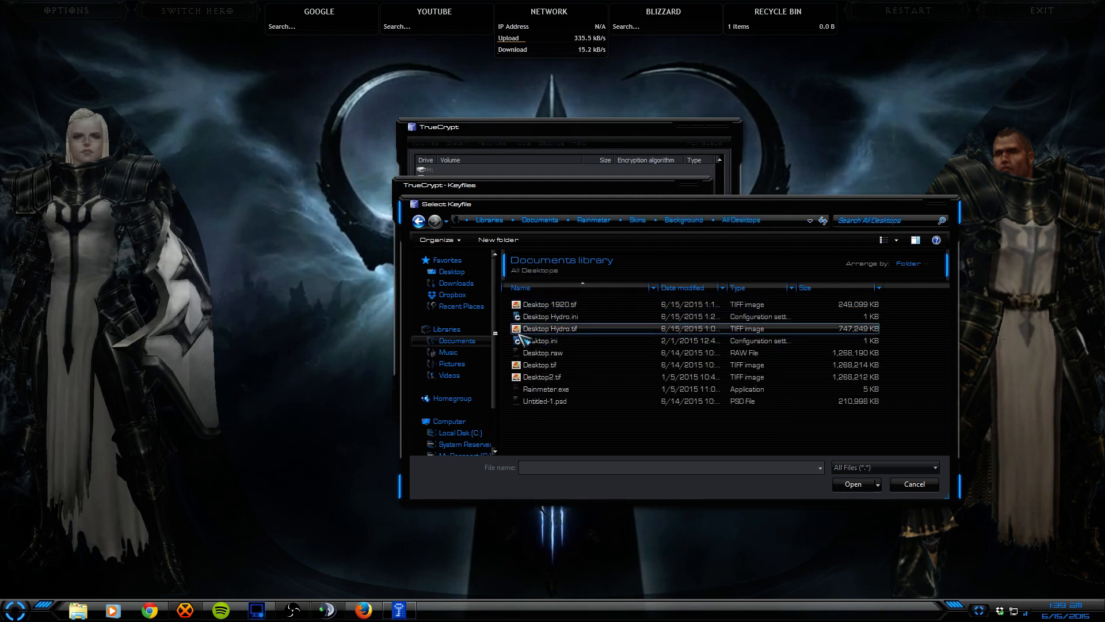
pyautogui.moveTo(508, 314); pyautogui.dragTo(528, 328)
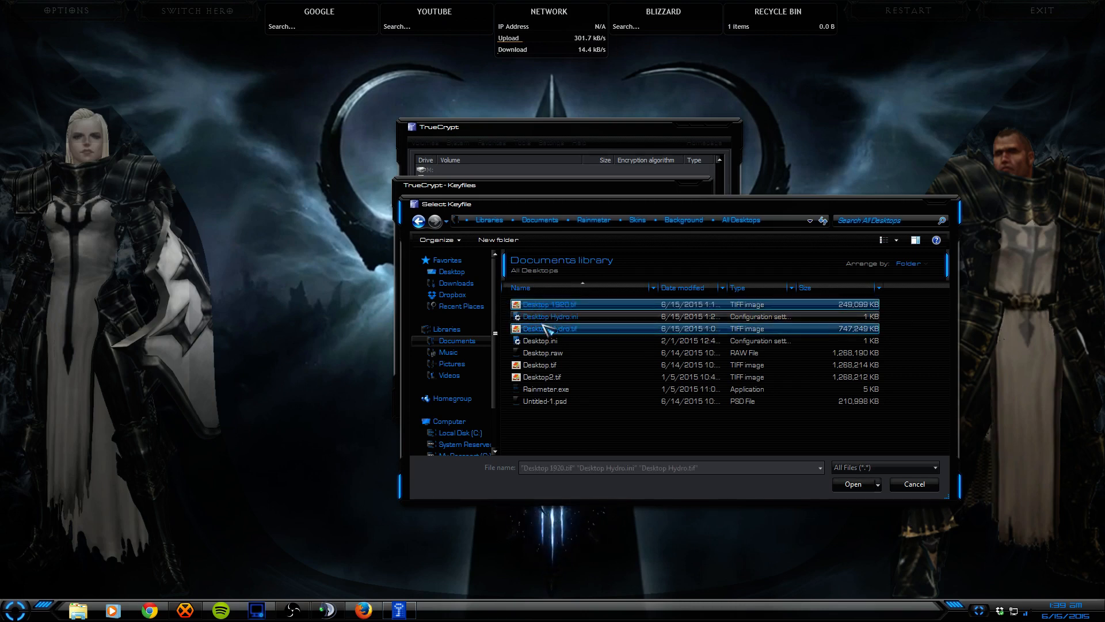
pyautogui.click(856, 484)
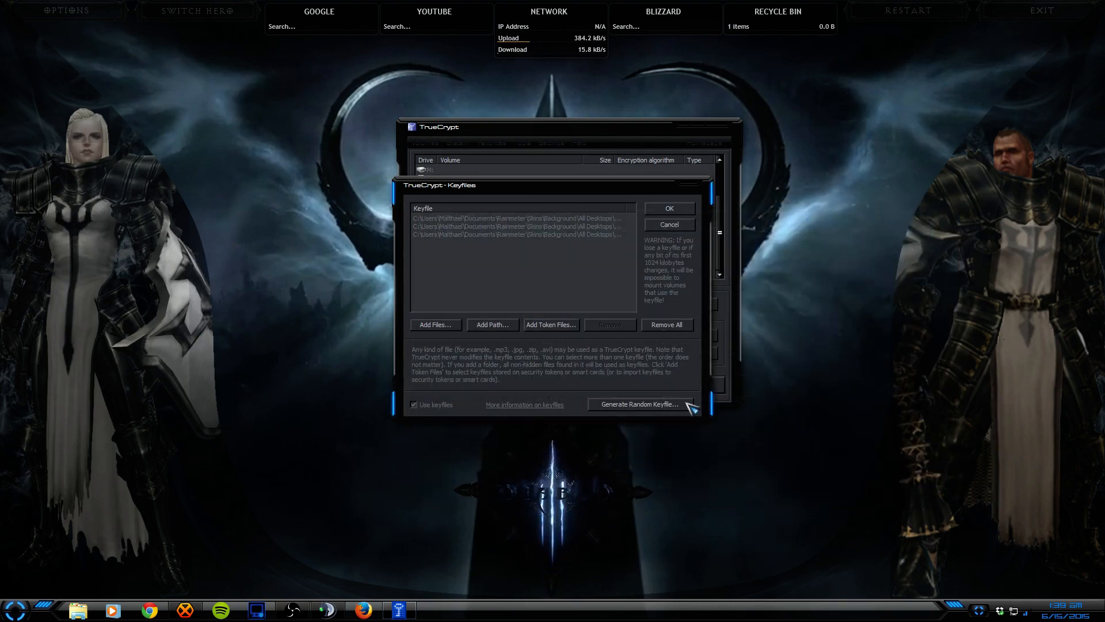
# Step: Confirm the keyfiles and password to mount the volume on drive R:
pyautogui.click(670, 209)
pyautogui.click(638, 287)
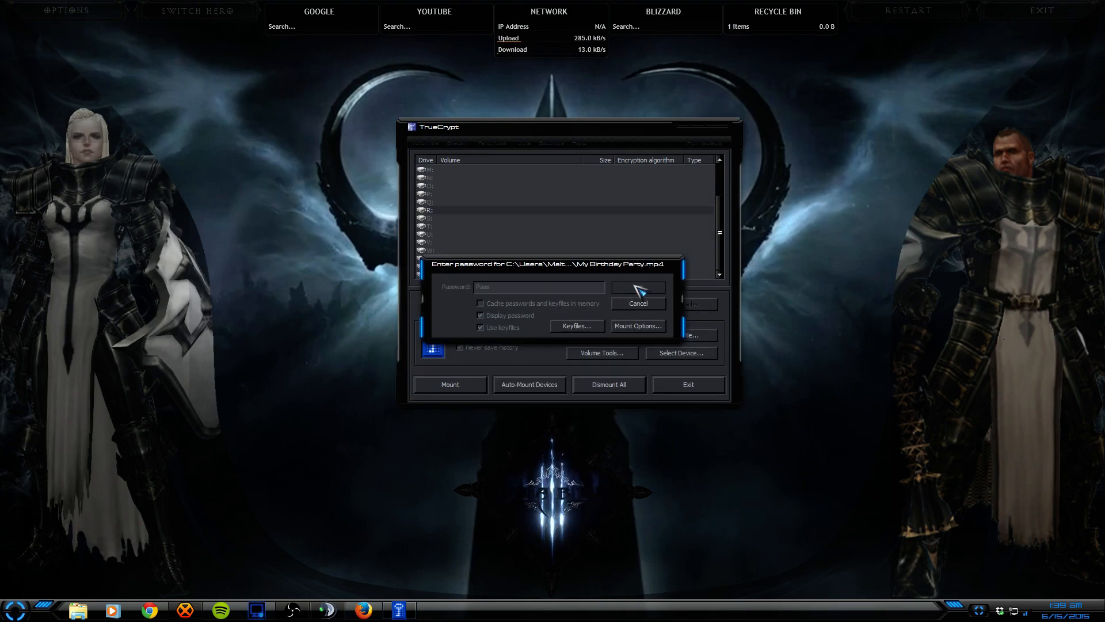
pyautogui.click(78, 611)
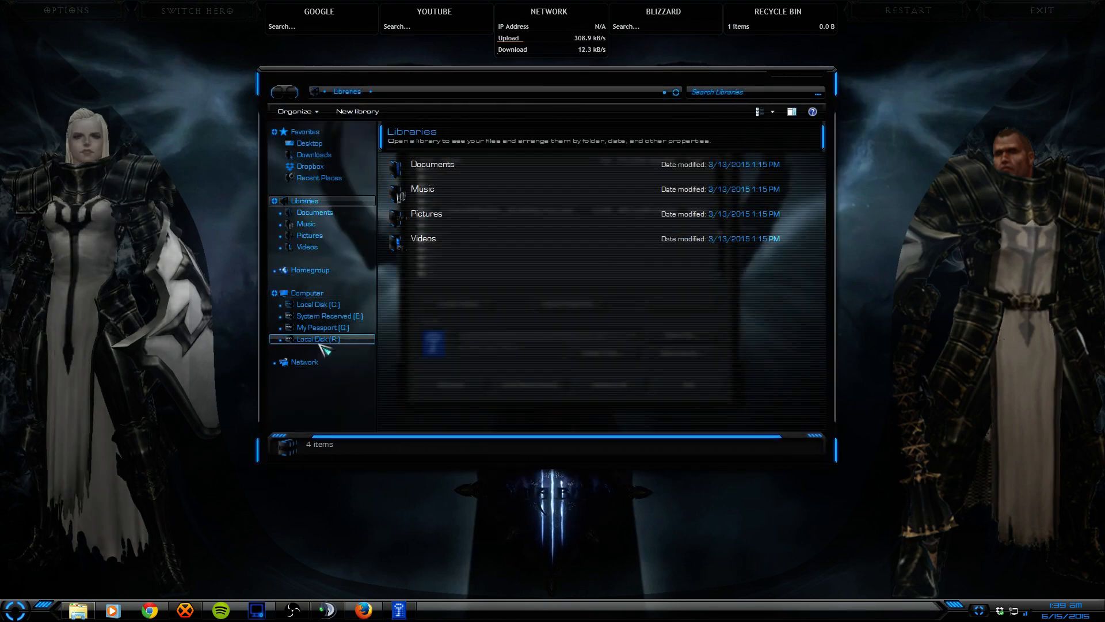
# Step: Open drive R:, view MUSIC EXTENSION INSTRUCTIONS.png, then close the viewer and the R: window
pyautogui.click(315, 340)
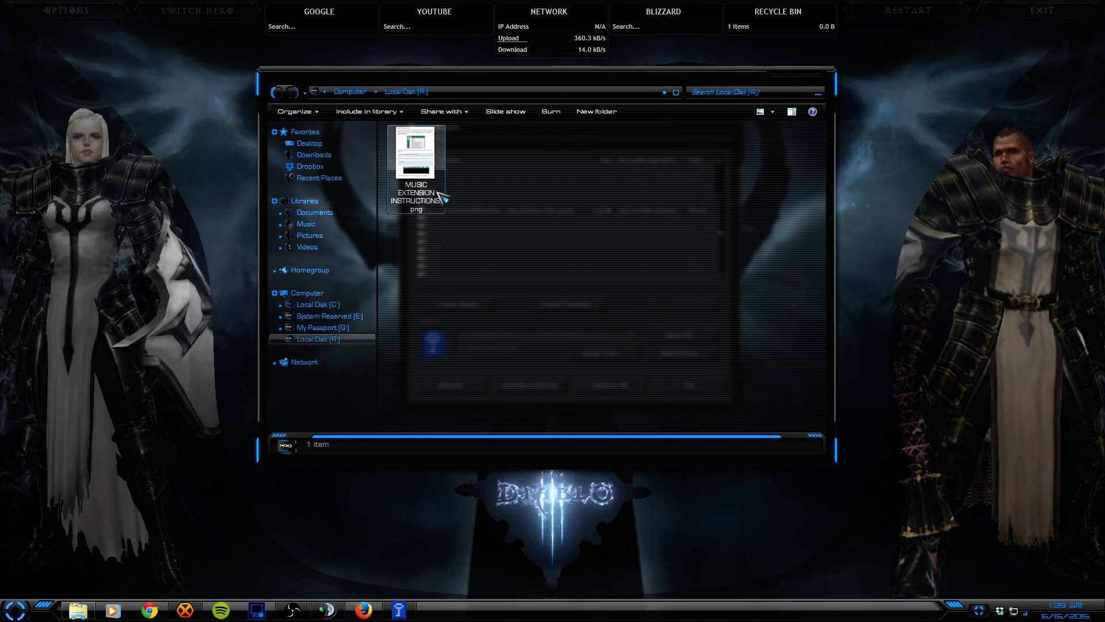
pyautogui.doubleClick(416, 164)
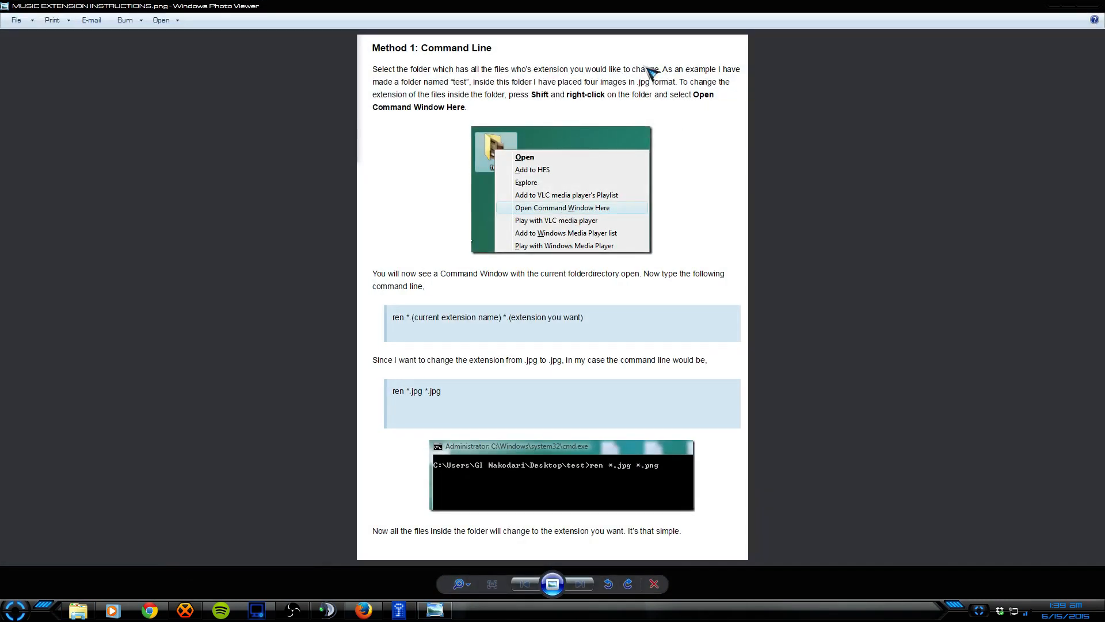
pyautogui.moveTo(588, 3); pyautogui.dragTo(480, 171)
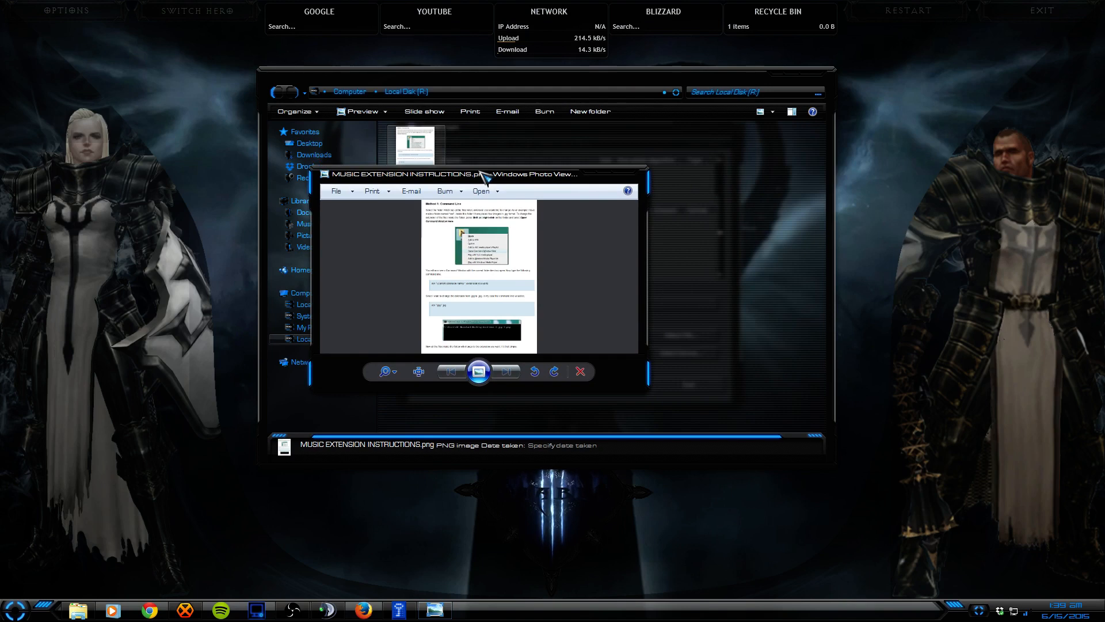
pyautogui.doubleClick(482, 174)
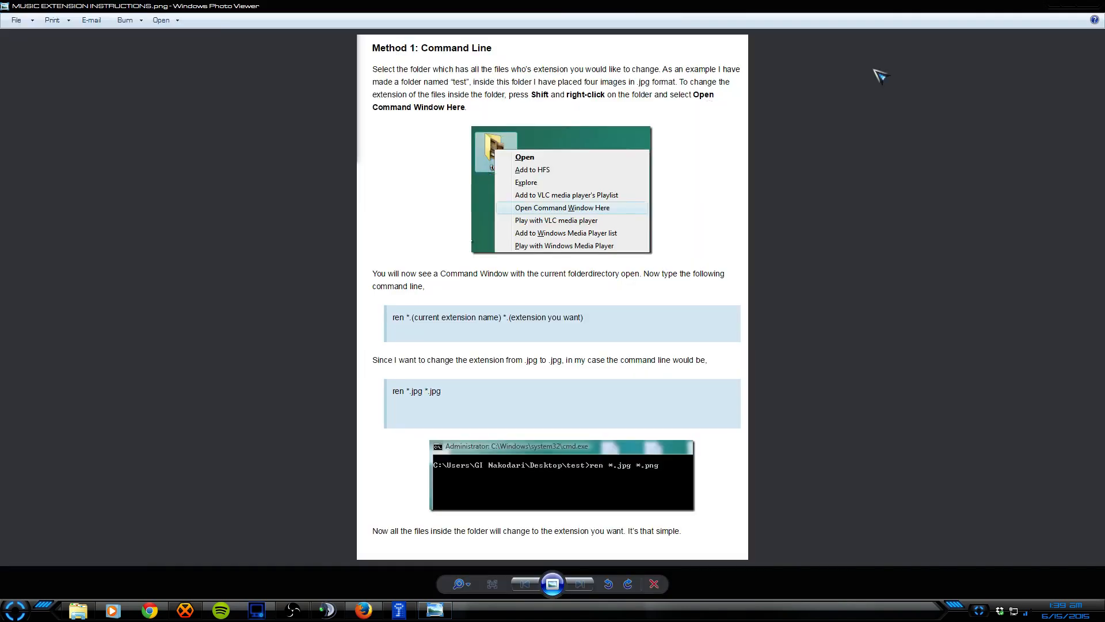
pyautogui.click(1090, 10)
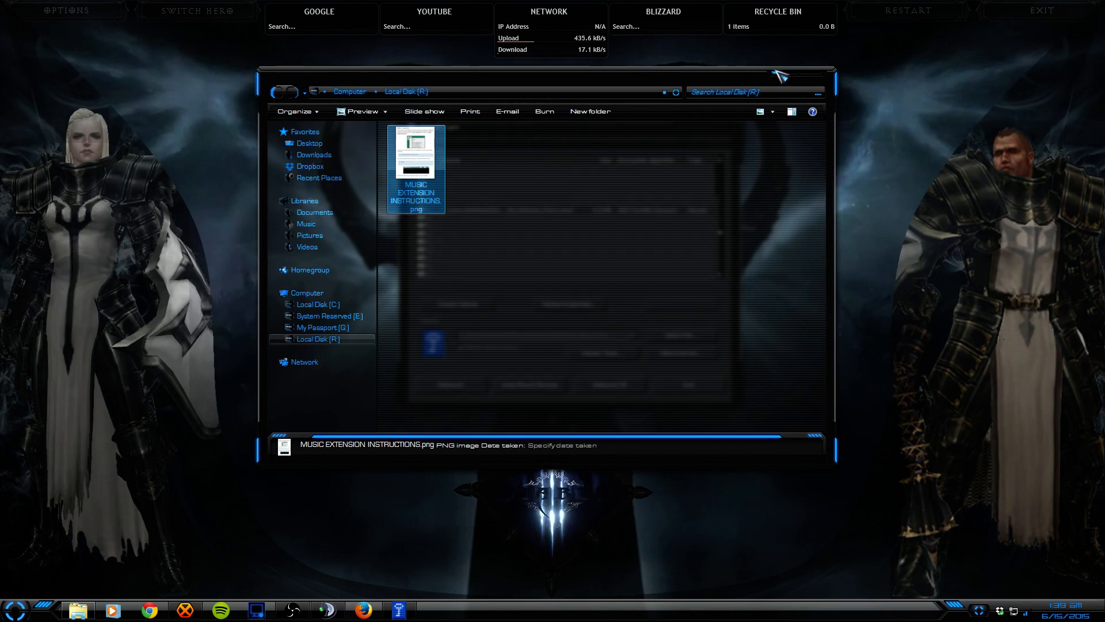
pyautogui.click(809, 78)
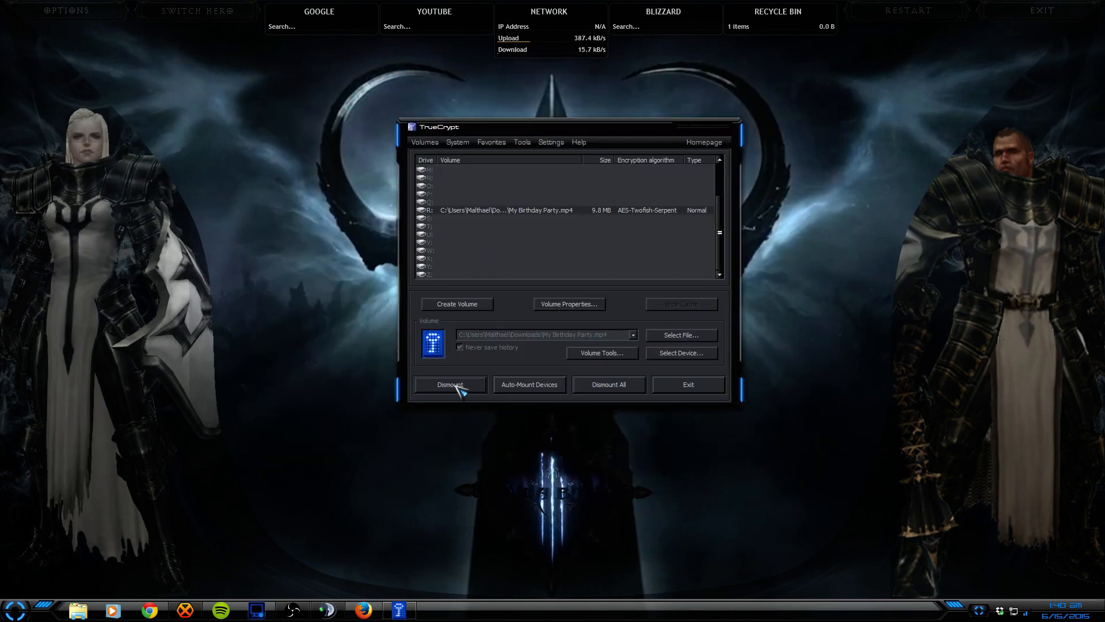
# Step: Dismount drive R: in TrueCrypt and open the Downloads folder in Explorer
pyautogui.click(456, 386)
pyautogui.click(78, 610)
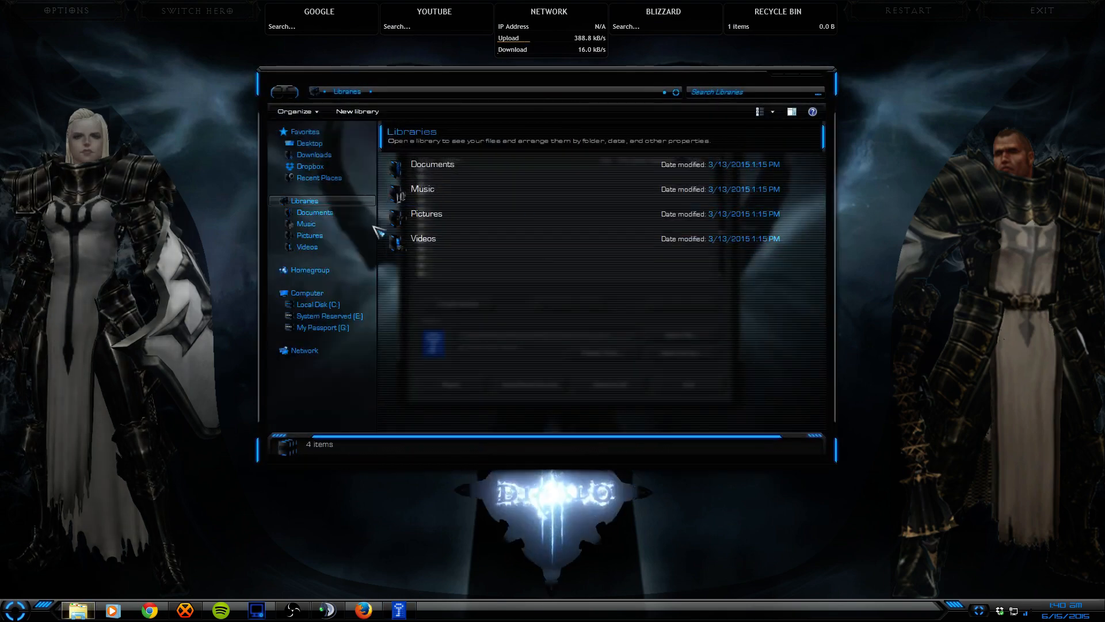
pyautogui.click(314, 155)
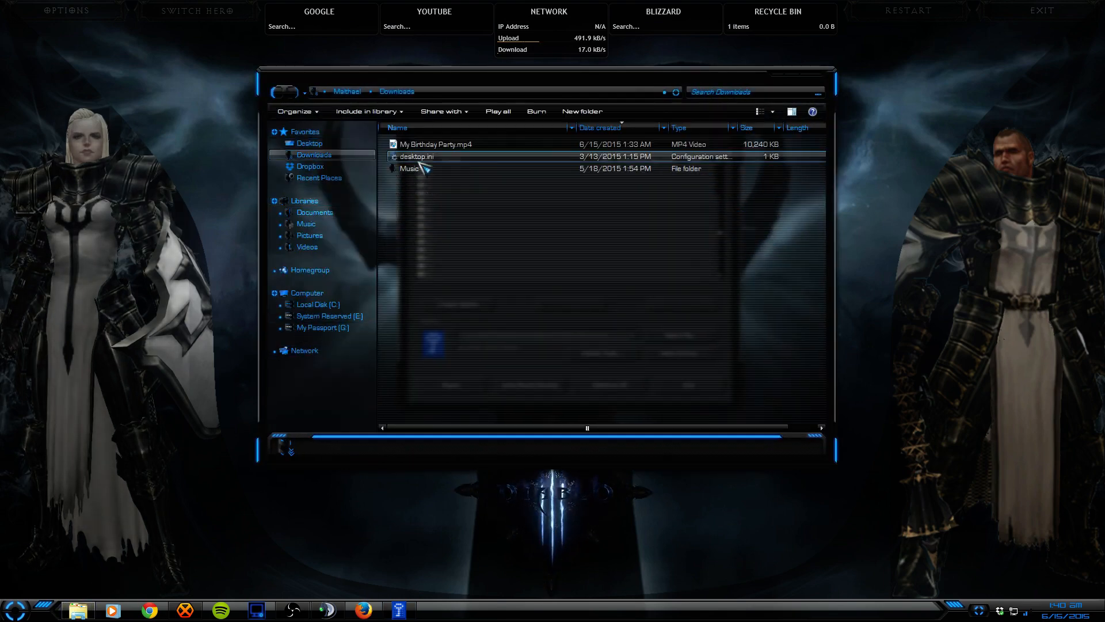
# Step: Try playing My Birthday Party.mp4 as a video and dismiss the cannot-play error
pyautogui.click(455, 144)
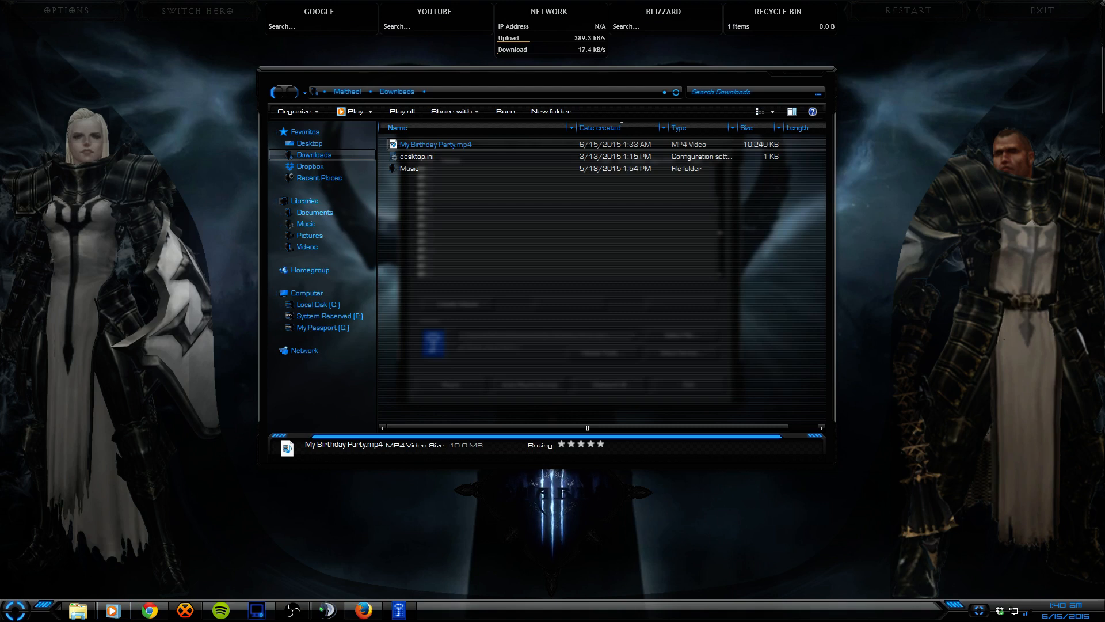
pyautogui.moveTo(664, 241); pyautogui.dragTo(609, 248)
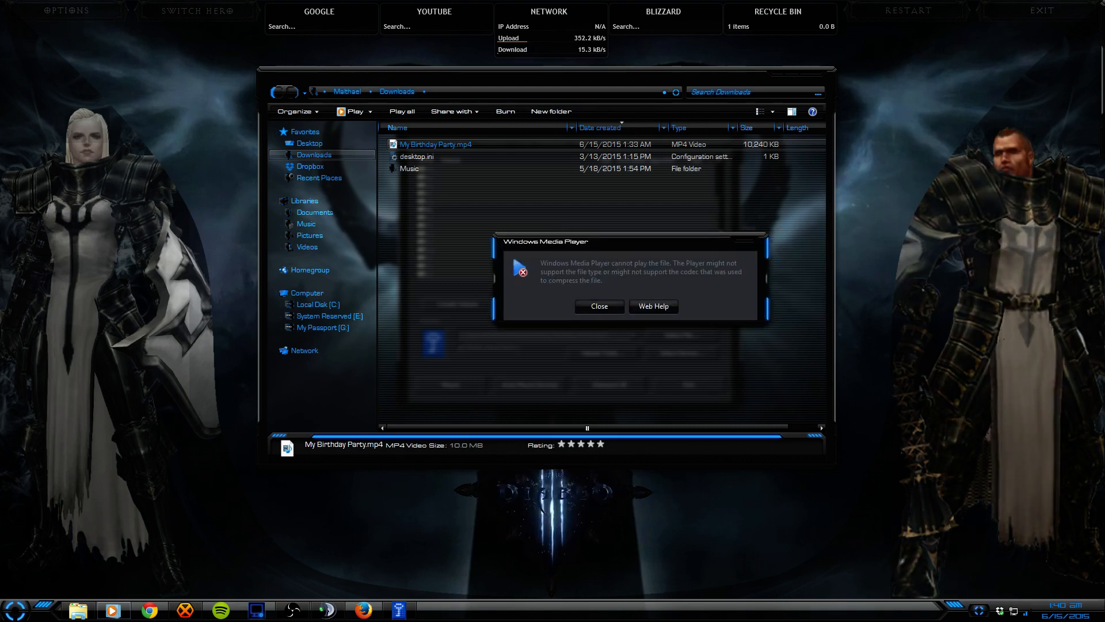
pyautogui.click(599, 305)
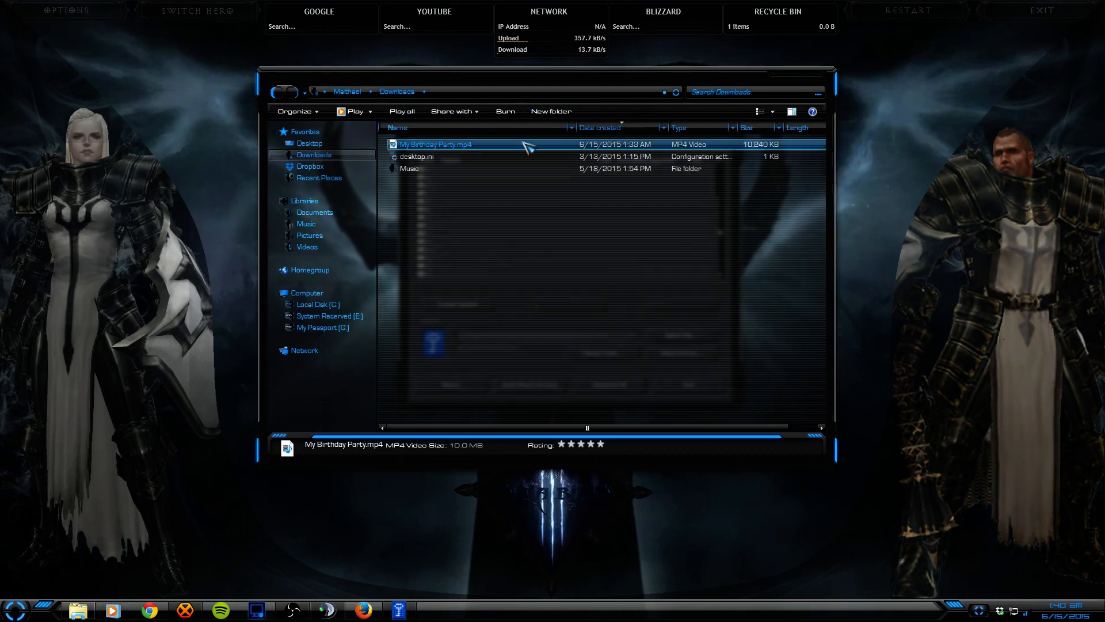
pyautogui.moveTo(731, 76); pyautogui.dragTo(744, 154)
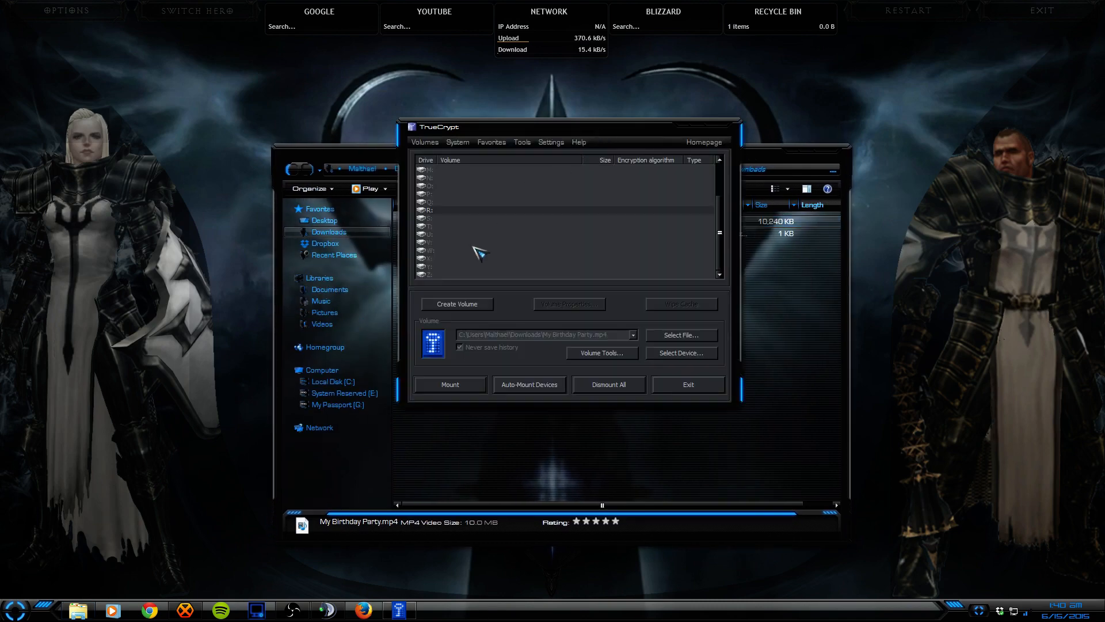
# Step: Choose My Birthday Party.mp4 as the volume and start mounting it with the password displayed
pyautogui.click(691, 338)
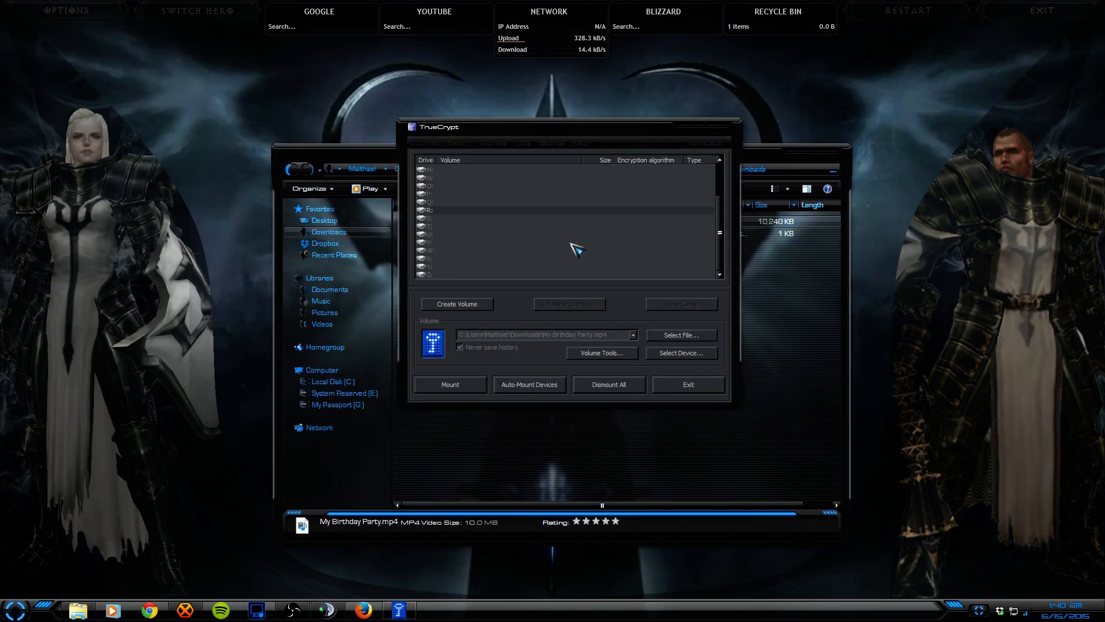
pyautogui.doubleClick(668, 242)
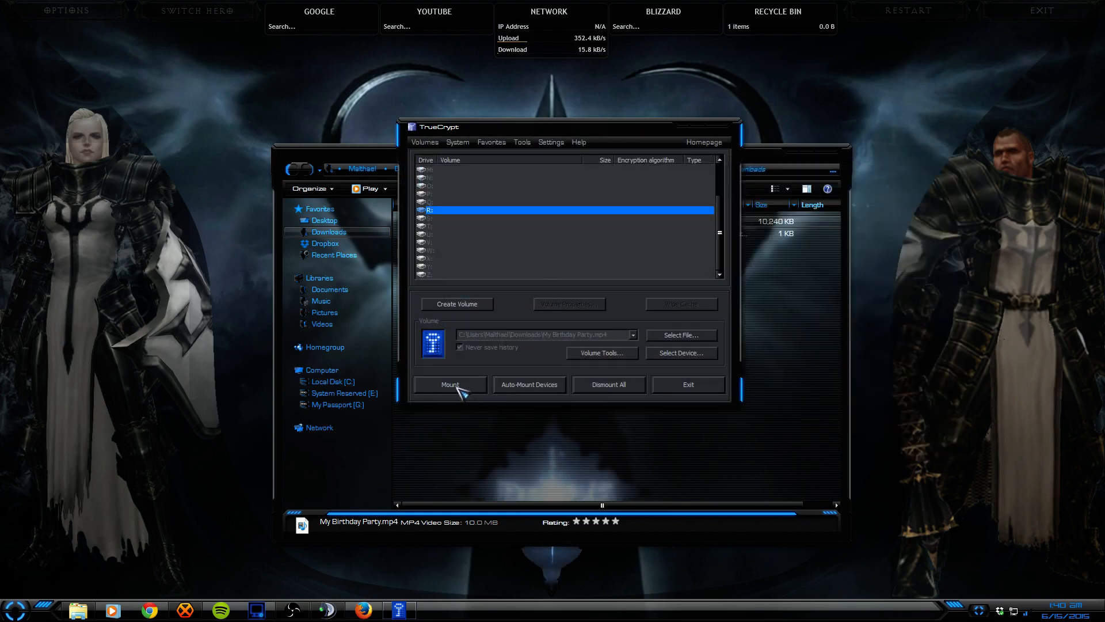
pyautogui.click(455, 384)
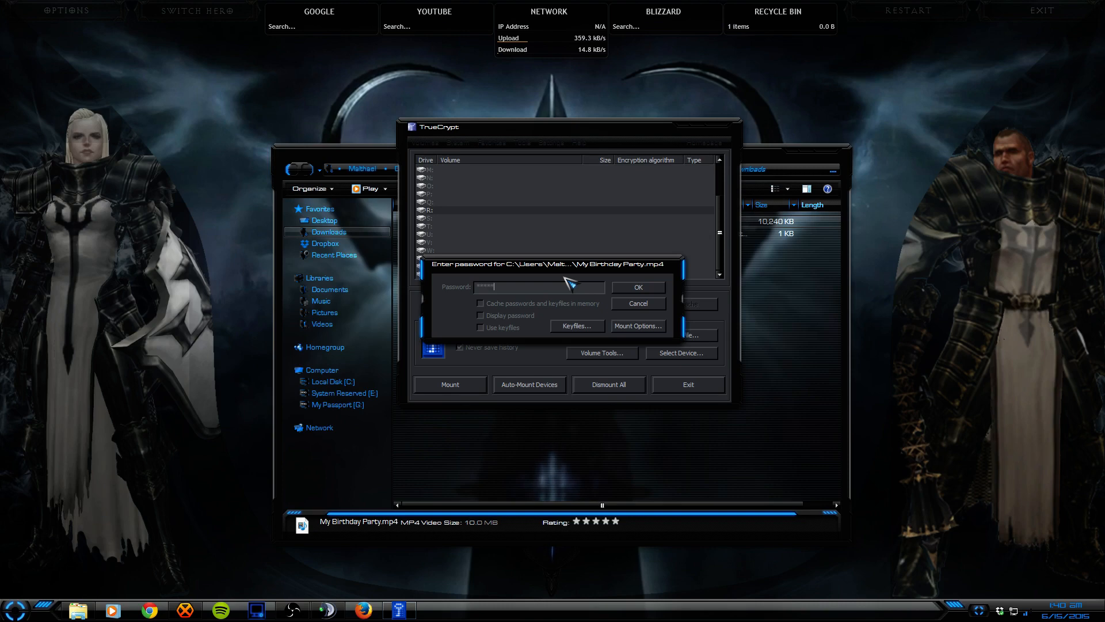
pyautogui.click(480, 316)
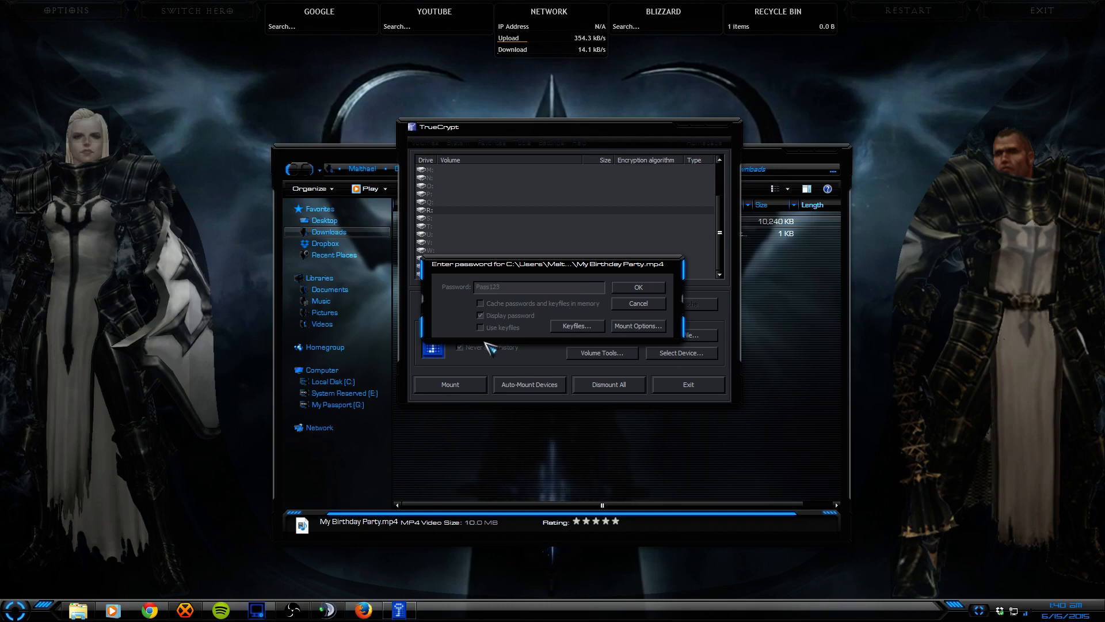
# Step: Add Desktop.tif and Desktop2.tif from Rainmeter\Skins\Background\All Desktops as keyfiles
pyautogui.click(567, 326)
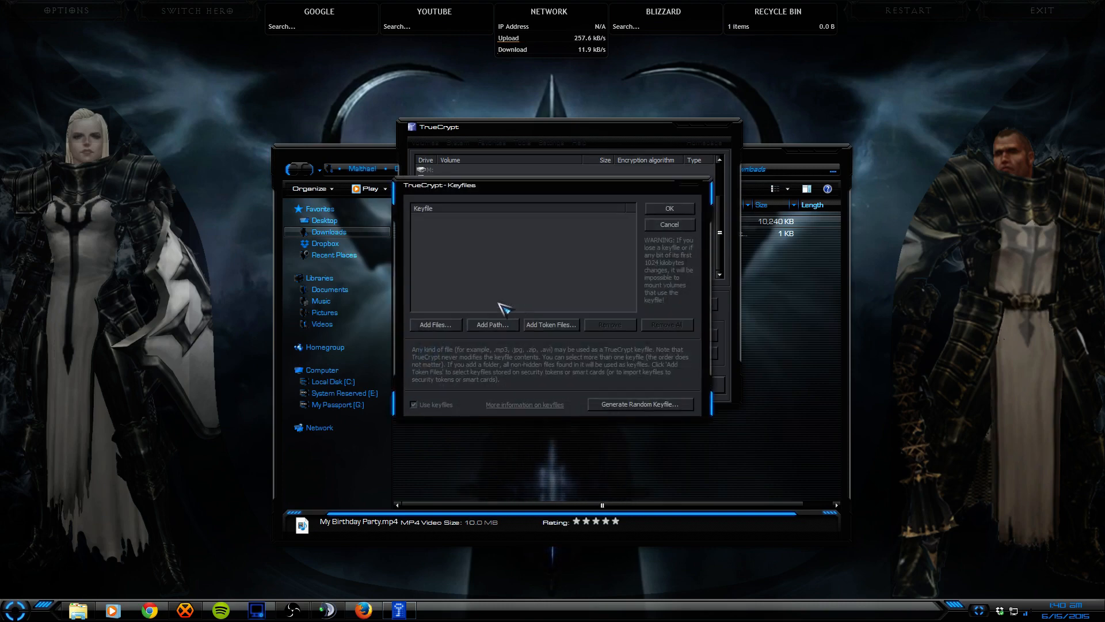
pyautogui.click(441, 324)
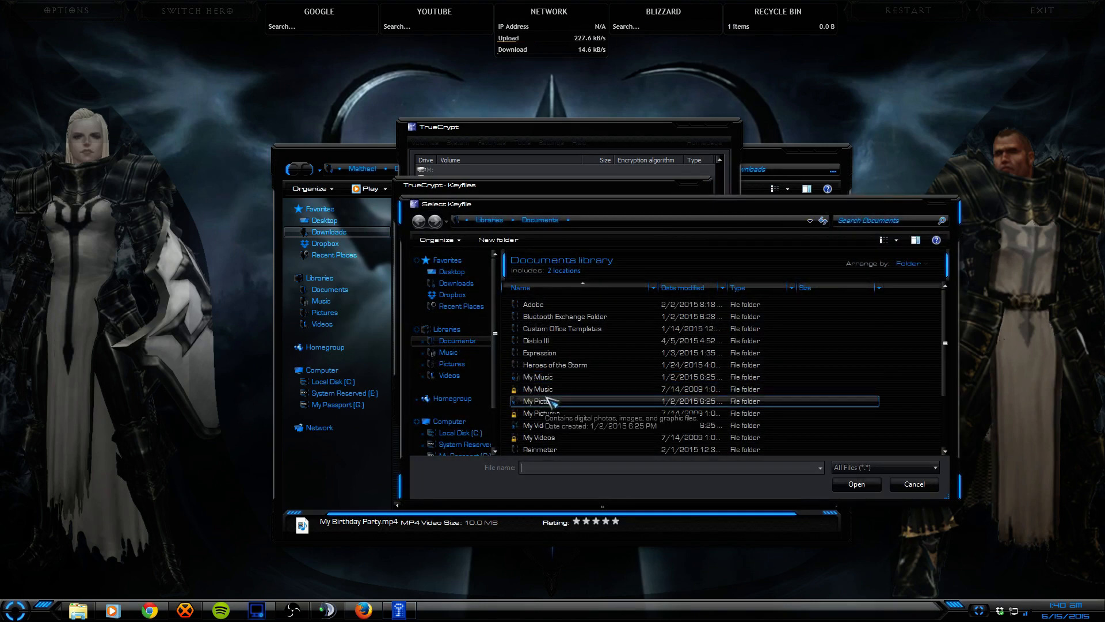
pyautogui.scroll(-3, 547, 398)
pyautogui.click(550, 376)
pyautogui.doubleClick(538, 376)
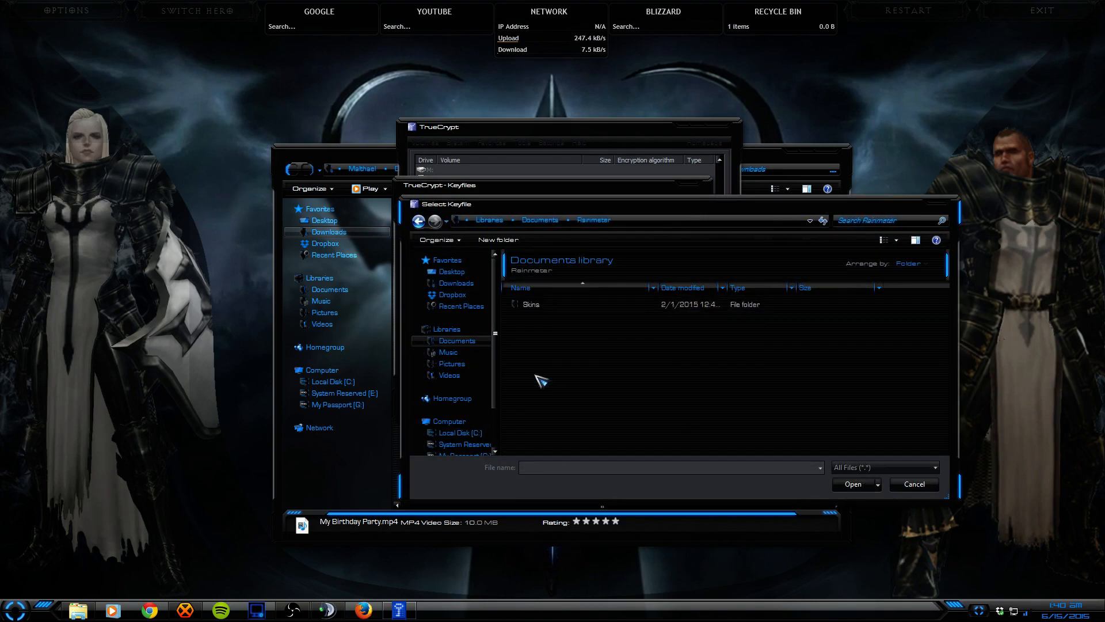
pyautogui.doubleClick(532, 305)
pyautogui.doubleClick(542, 316)
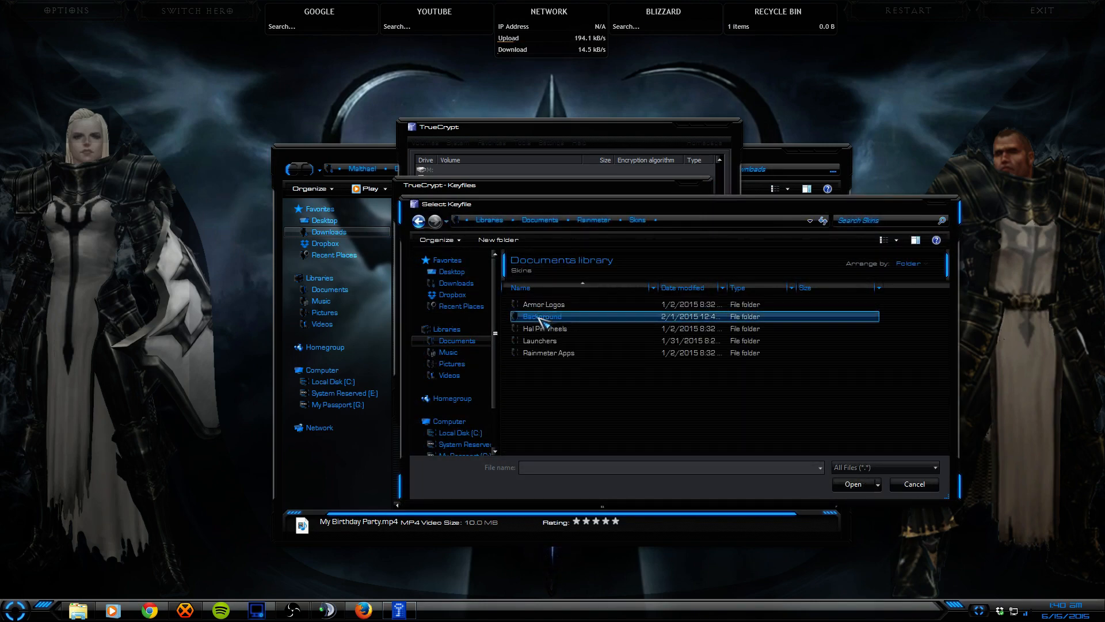
pyautogui.doubleClick(538, 305)
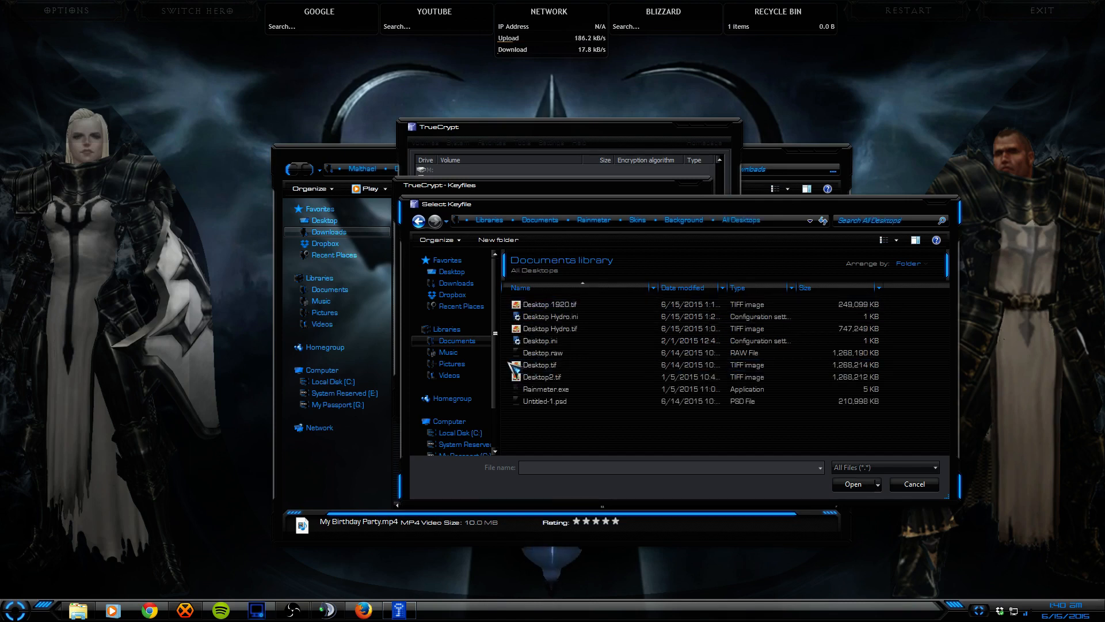
pyautogui.click(541, 364)
pyautogui.keyDown('ctrl'); pyautogui.click(541, 377); pyautogui.keyUp('ctrl')
pyautogui.click(853, 484)
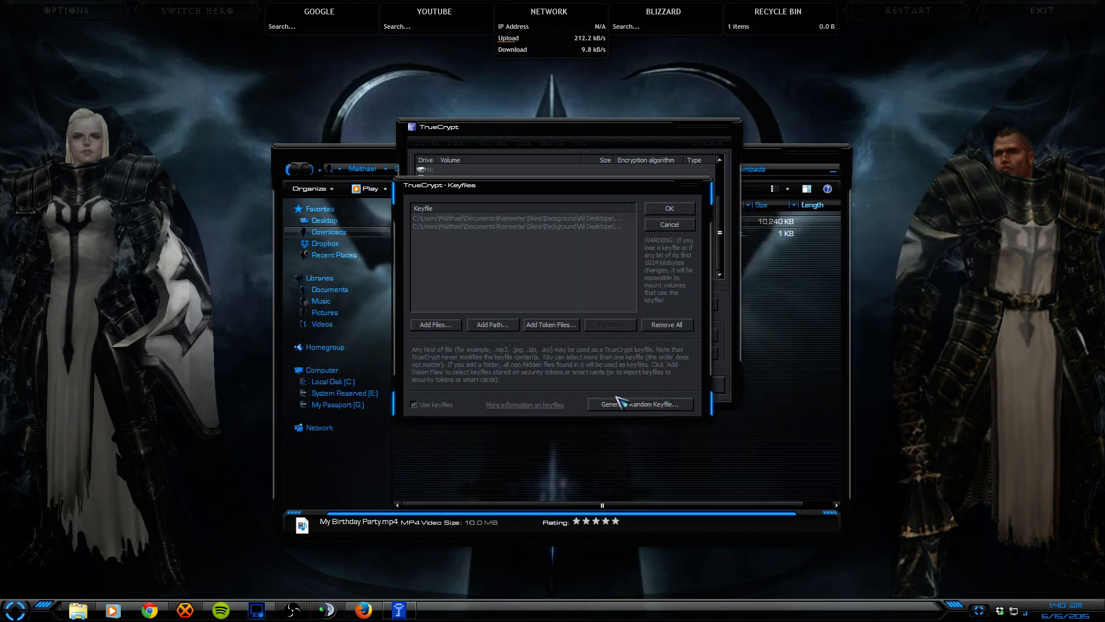
# Step: Confirm the keyfile list and mount the hidden volume as drive R:
pyautogui.click(673, 212)
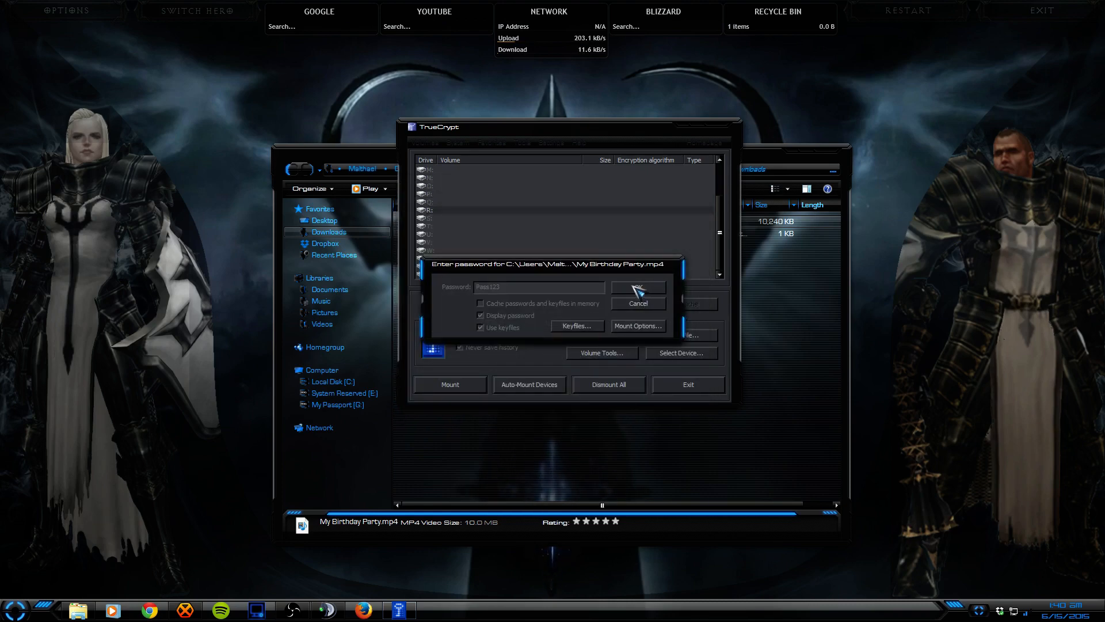
pyautogui.click(635, 286)
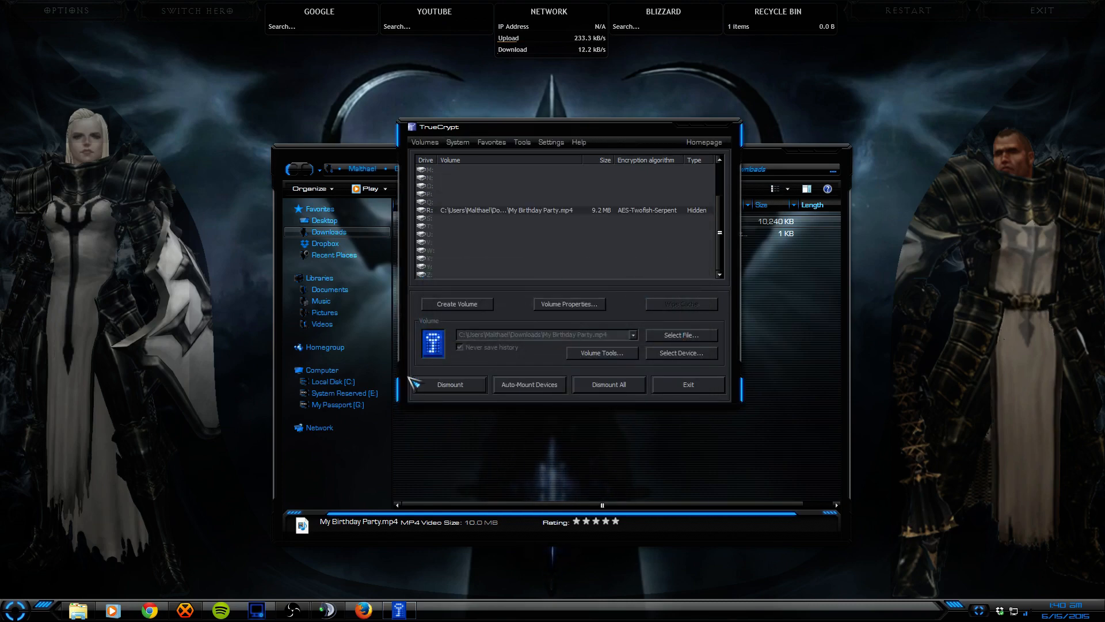
pyautogui.click(412, 436)
pyautogui.click(322, 370)
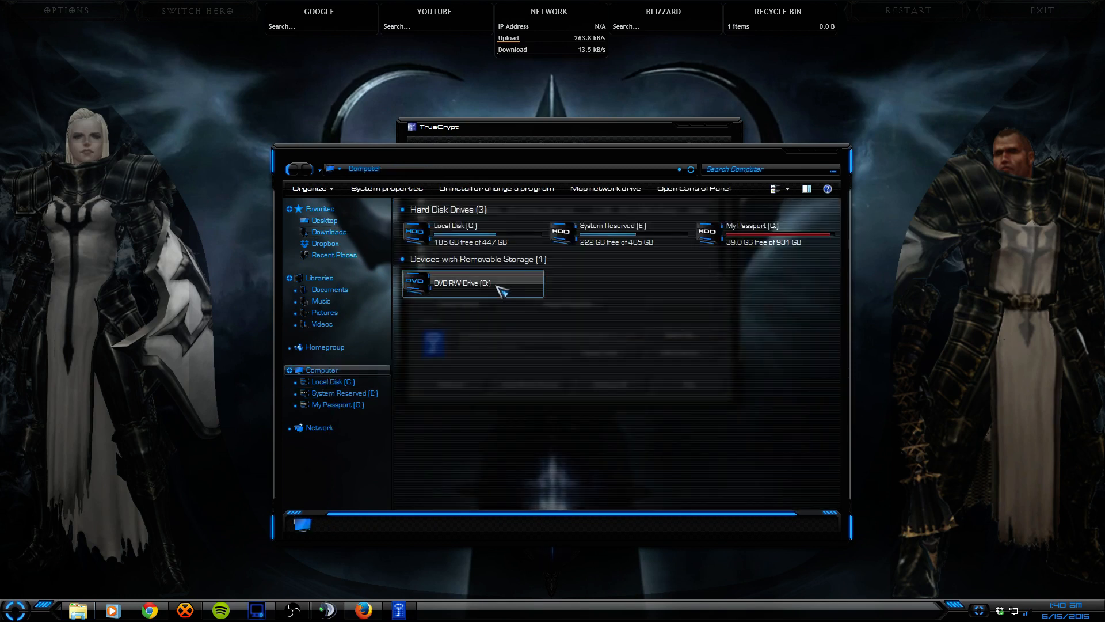
pyautogui.doubleClick(460, 271)
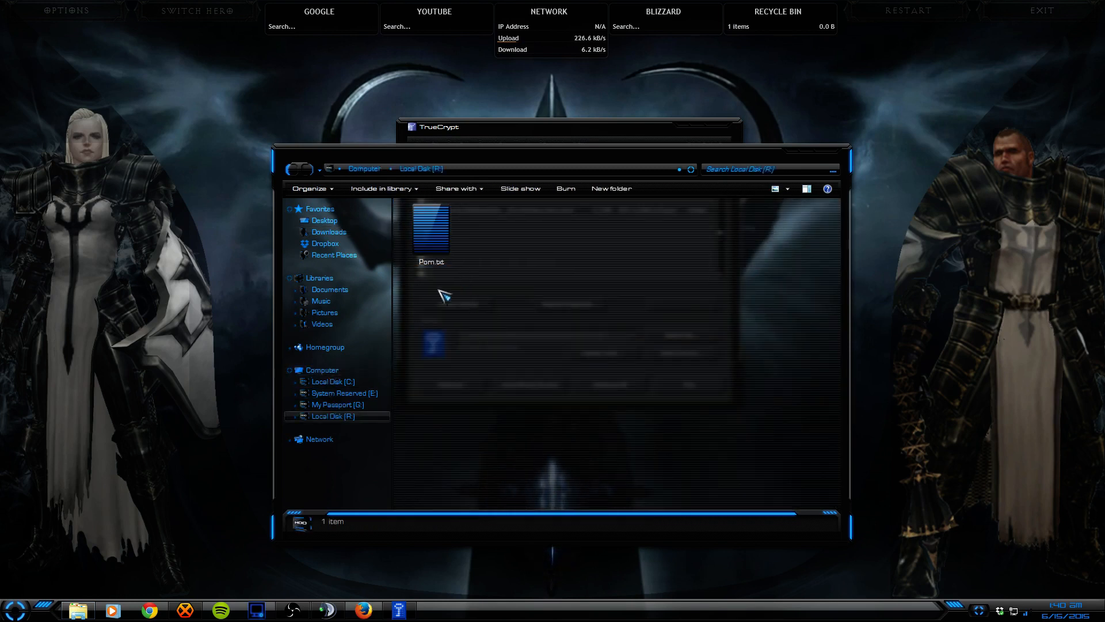
pyautogui.click(437, 214)
pyautogui.click(454, 313)
pyautogui.click(445, 244)
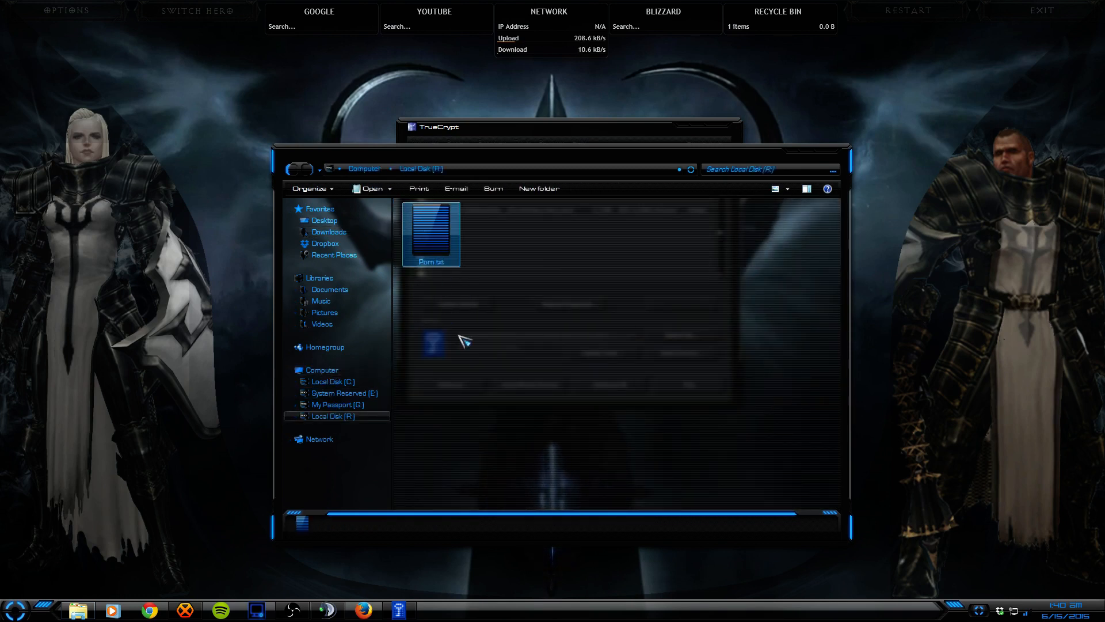
pyautogui.click(827, 151)
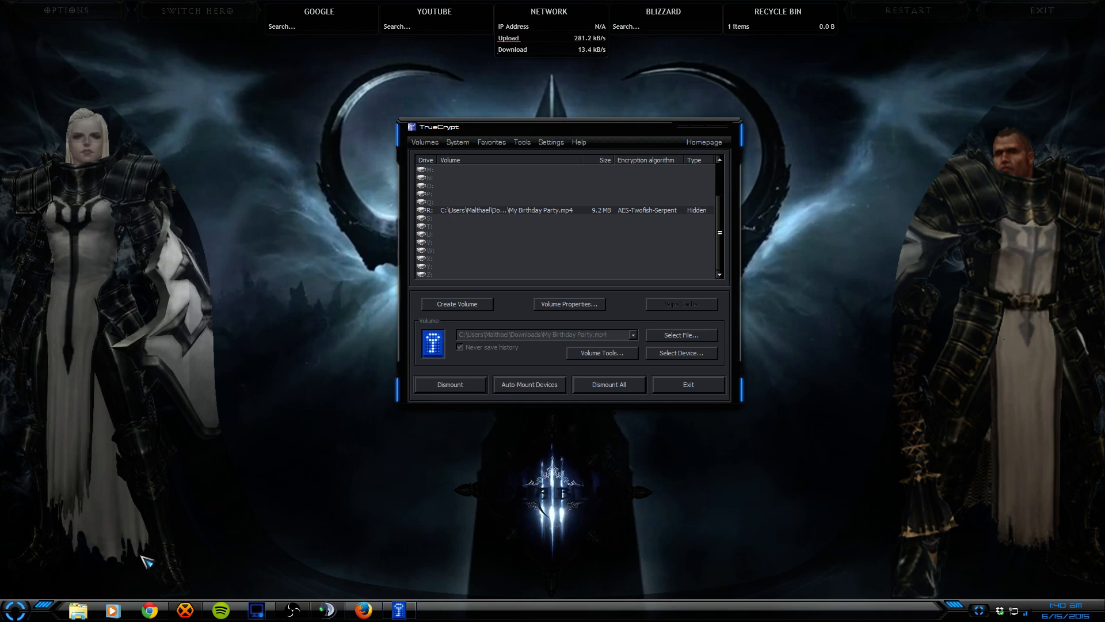
pyautogui.click(77, 610)
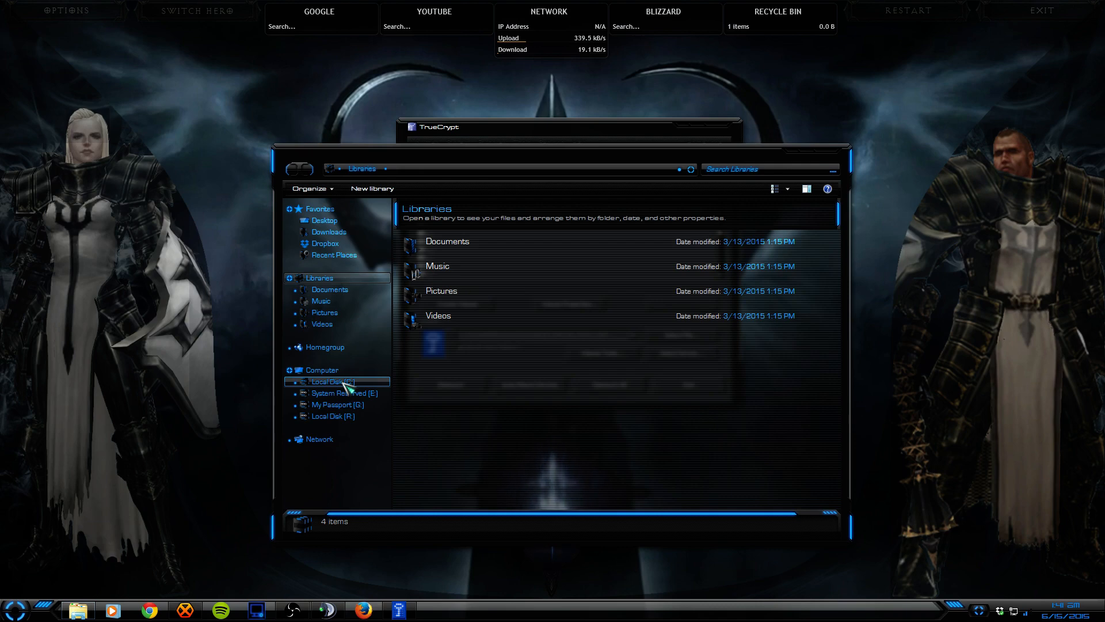
pyautogui.click(344, 393)
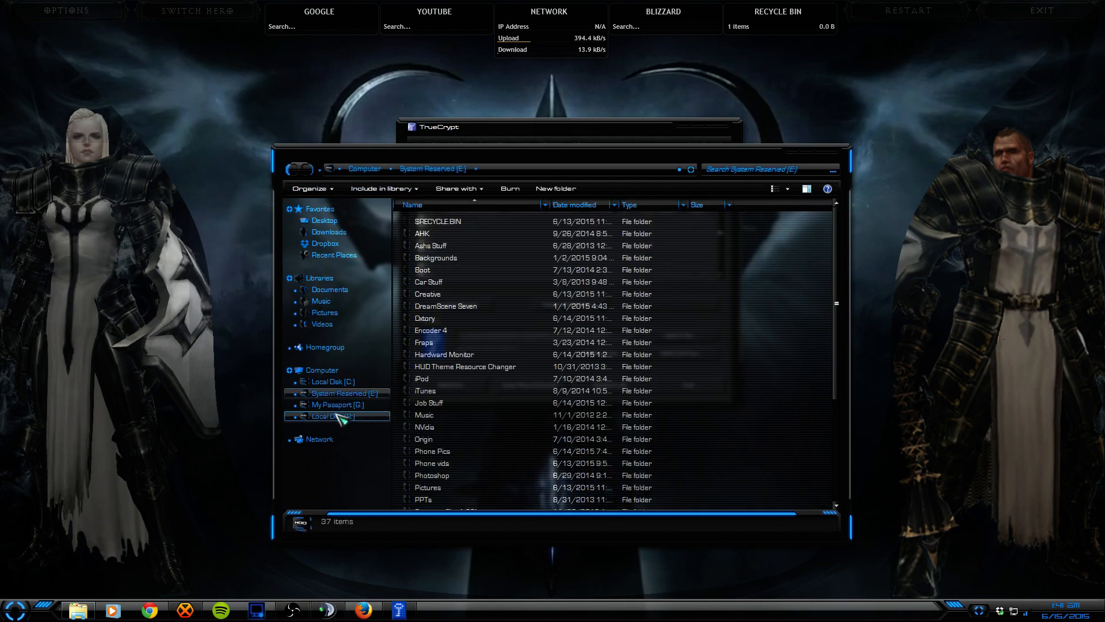
pyautogui.click(339, 416)
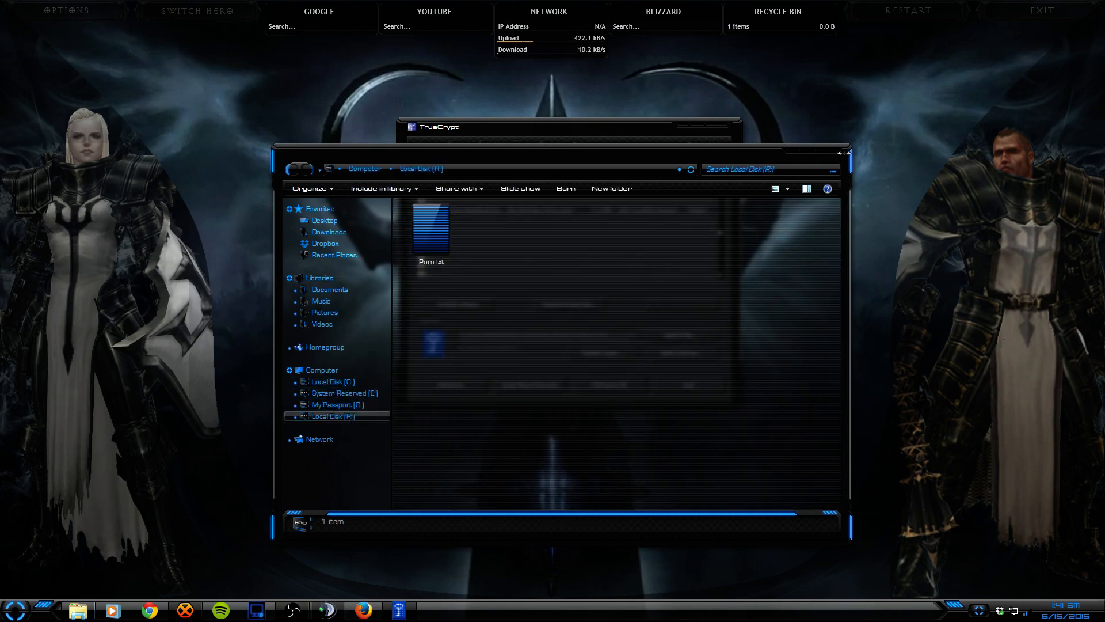
pyautogui.click(846, 153)
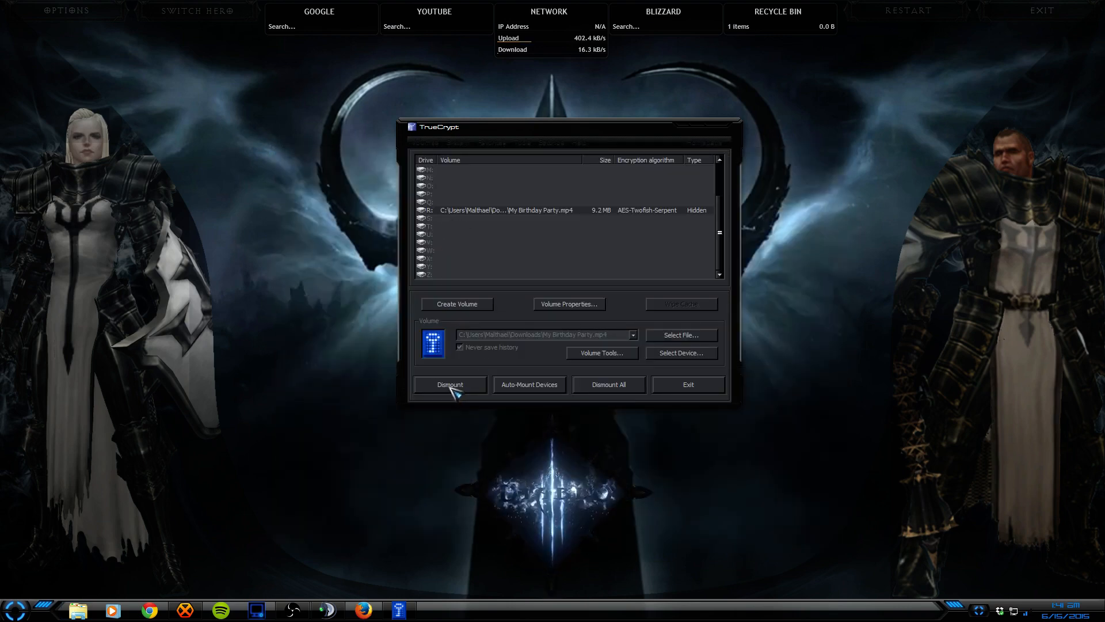
# Step: Dismount the hidden volume from R: and open the Downloads folder in Explorer
pyautogui.click(450, 388)
pyautogui.click(81, 609)
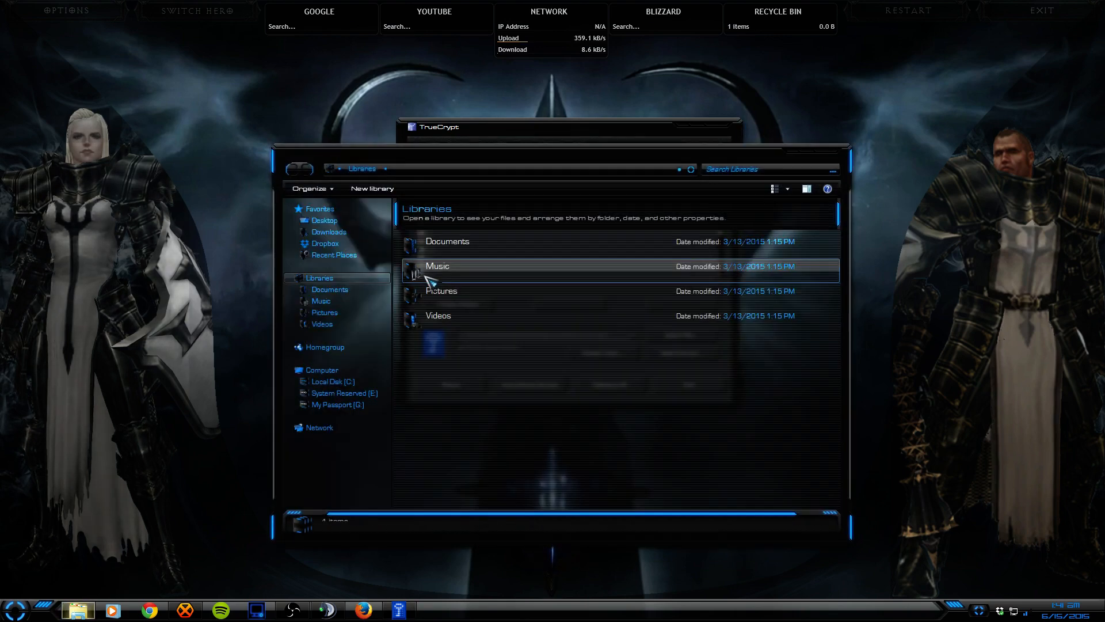
pyautogui.click(334, 232)
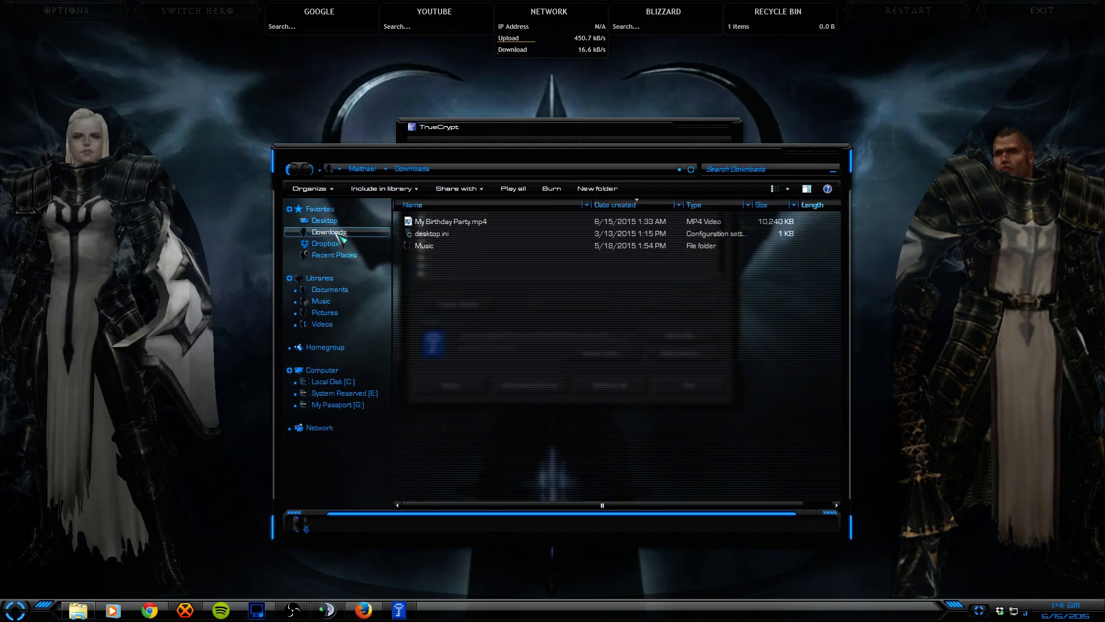
# Step: Delete My Birthday Party.mp4 to the Recycle Bin and exit TrueCrypt
pyautogui.click(448, 222)
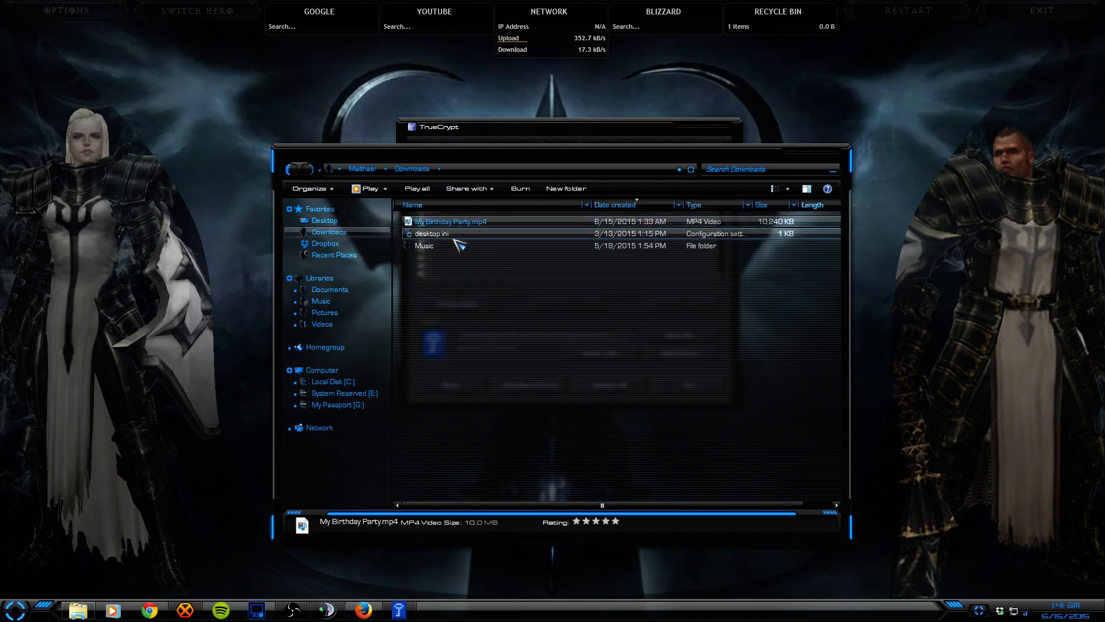
pyautogui.click(437, 231)
pyautogui.doubleClick(441, 223)
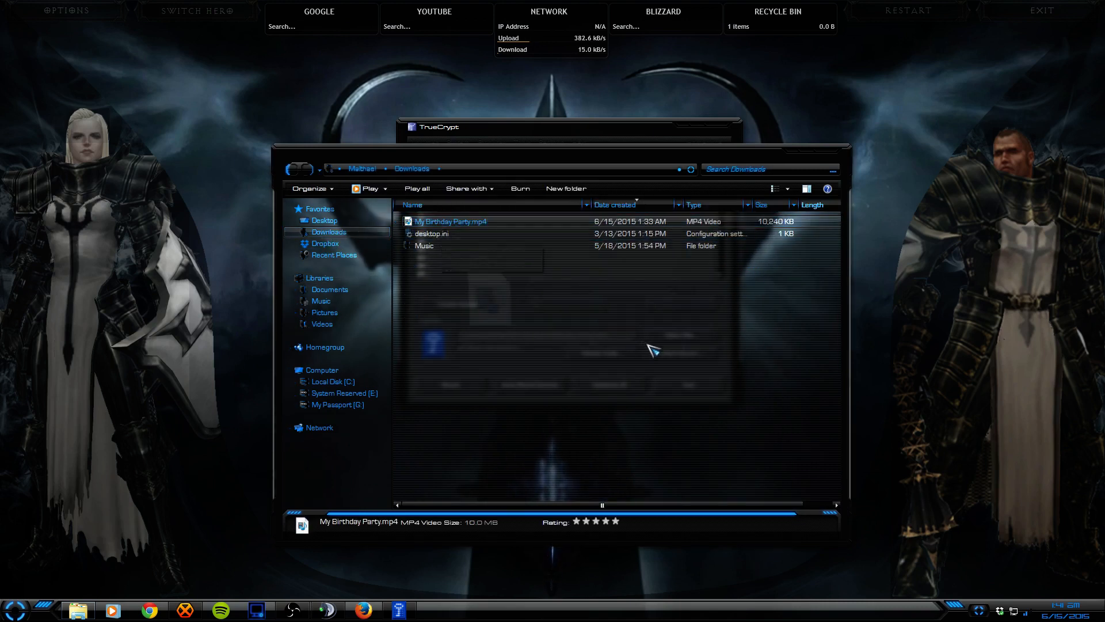
pyautogui.press('Delete')
pyautogui.click(599, 351)
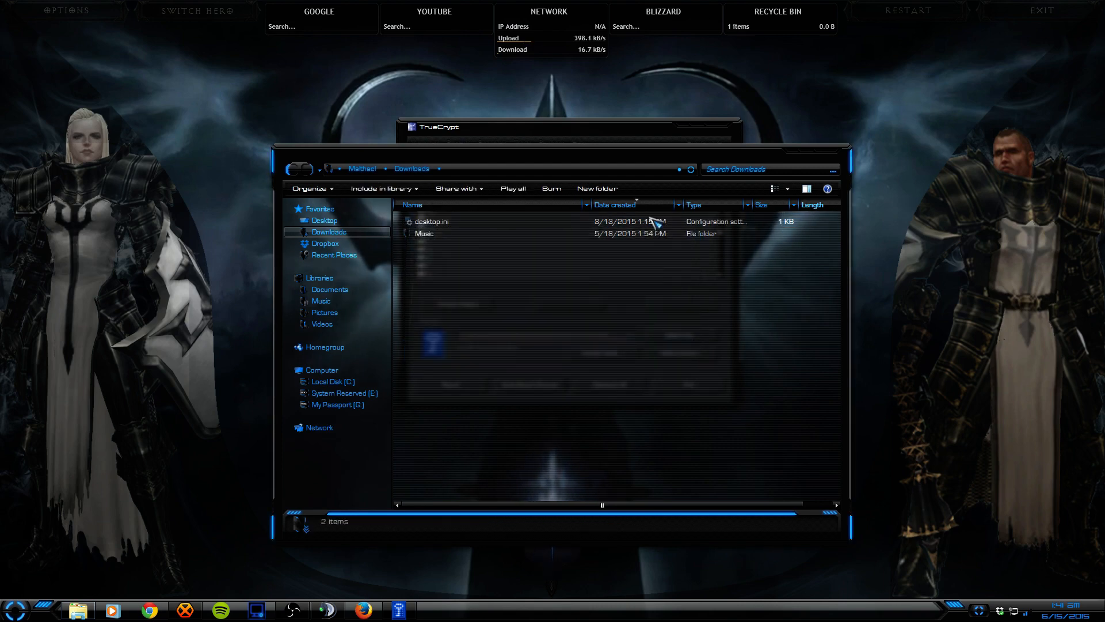
pyautogui.click(663, 131)
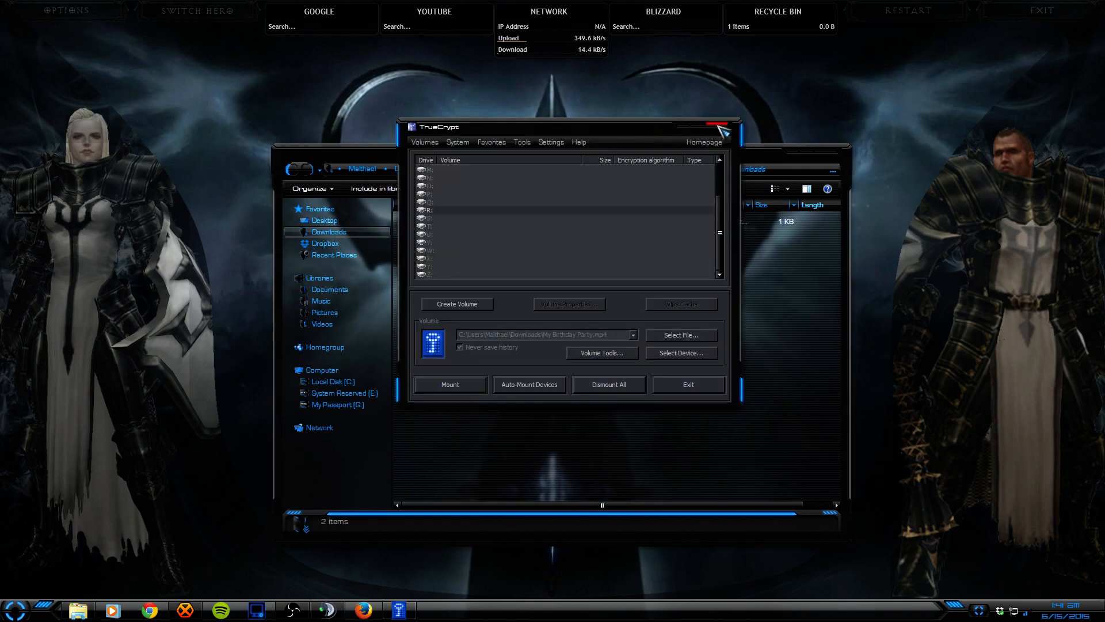
pyautogui.click(718, 125)
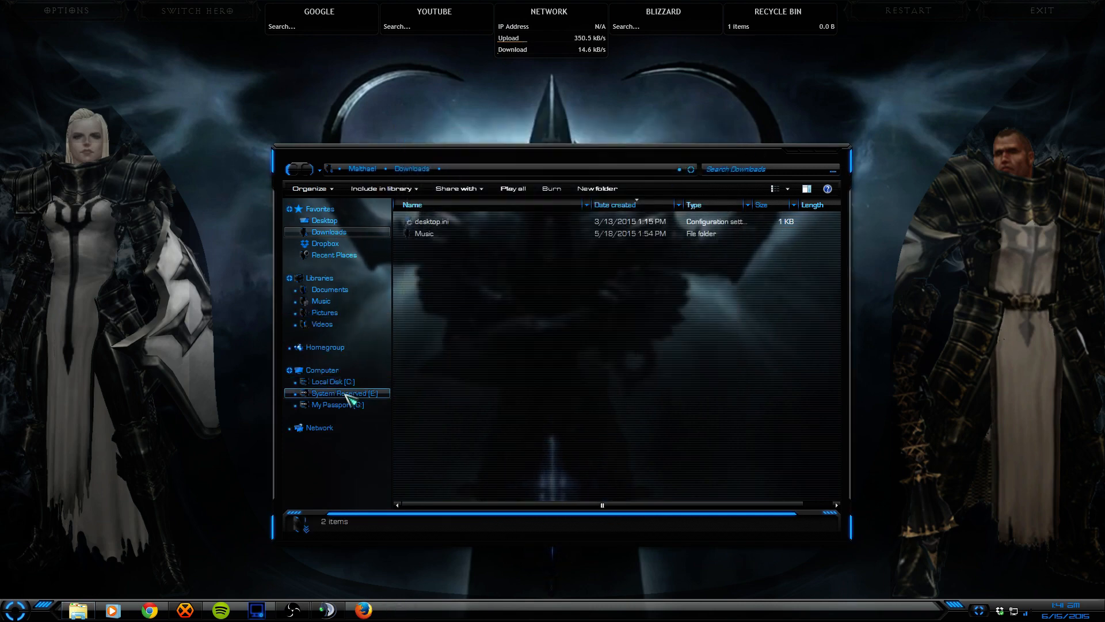